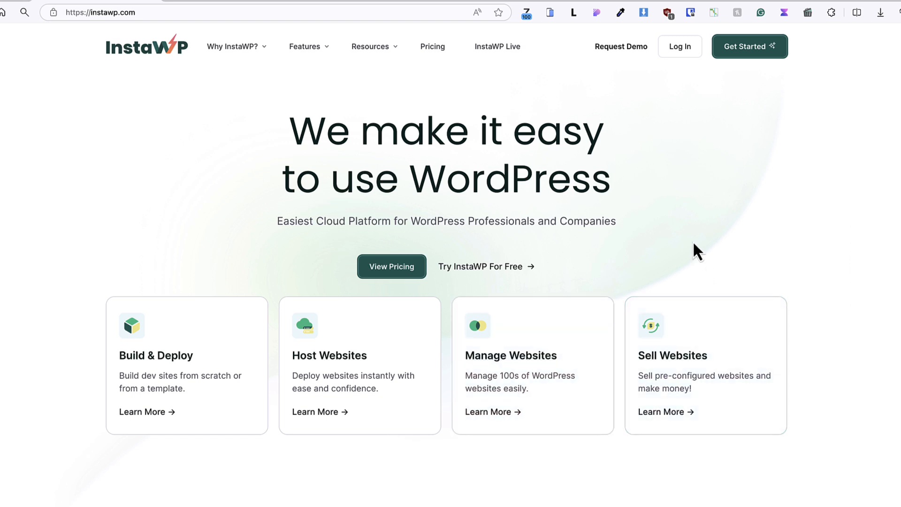
- Review the Staging feature page on the InstaWP website and compare the yearly and monthly plan prices on the pricing page
click(323, 47)
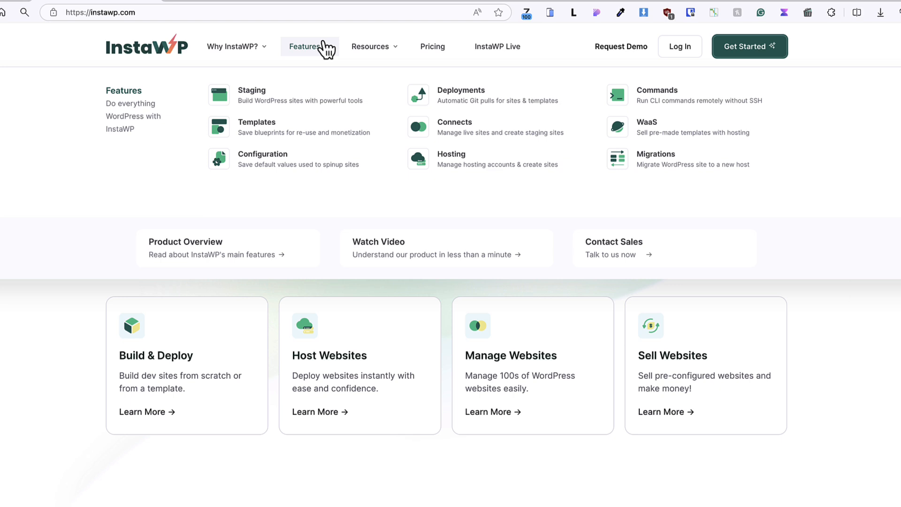
click(253, 98)
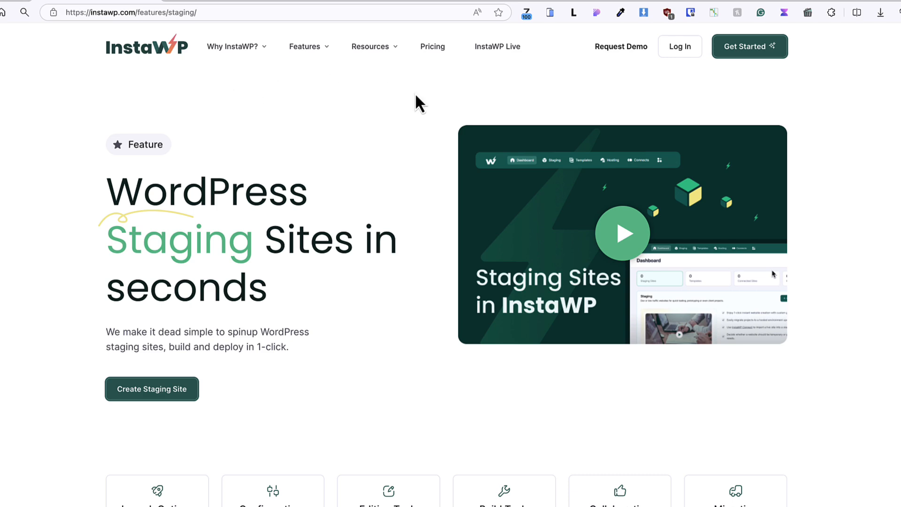
click(431, 49)
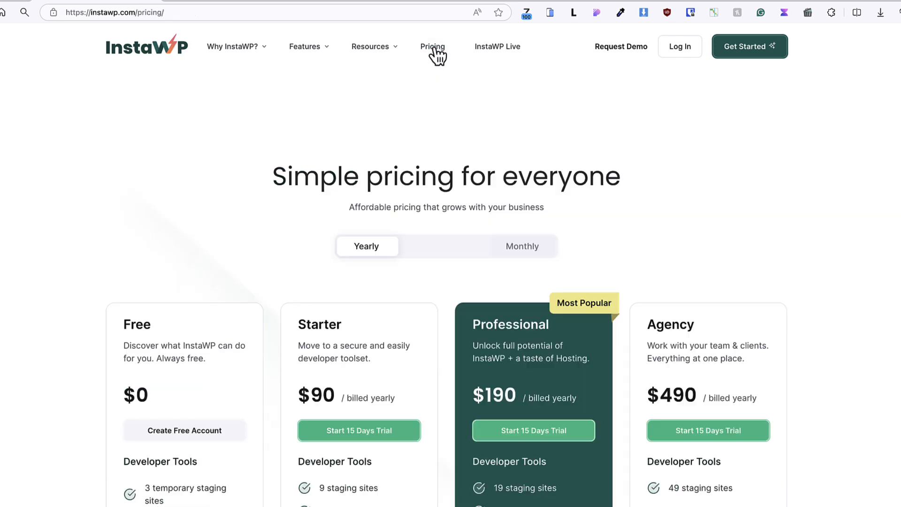
scroll(135, 164, down, 3)
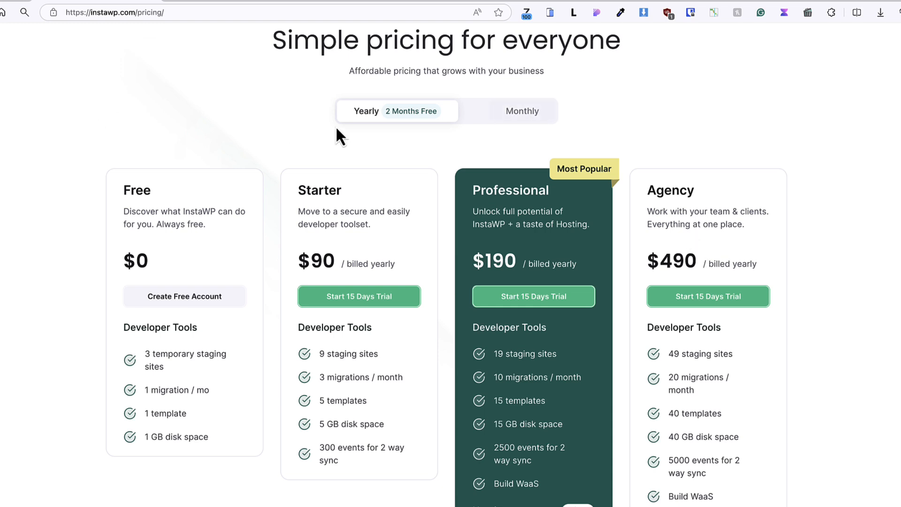
click(513, 115)
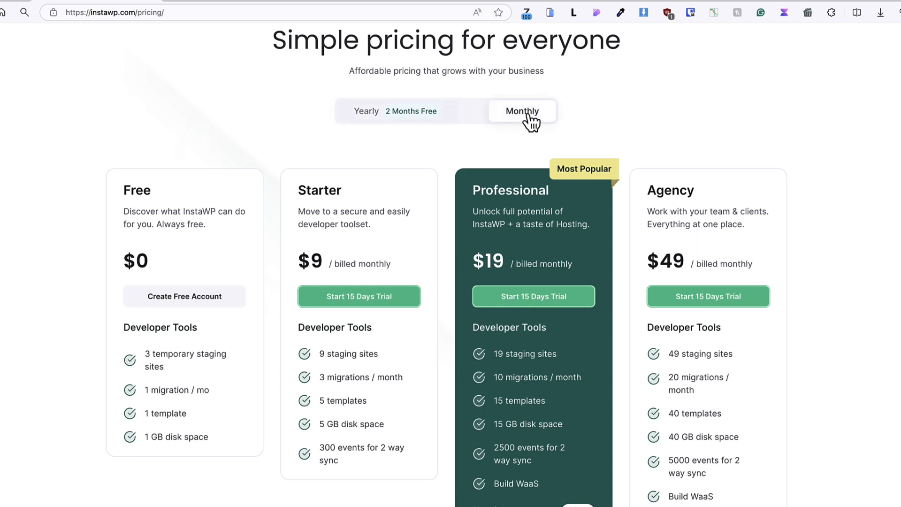
click(405, 119)
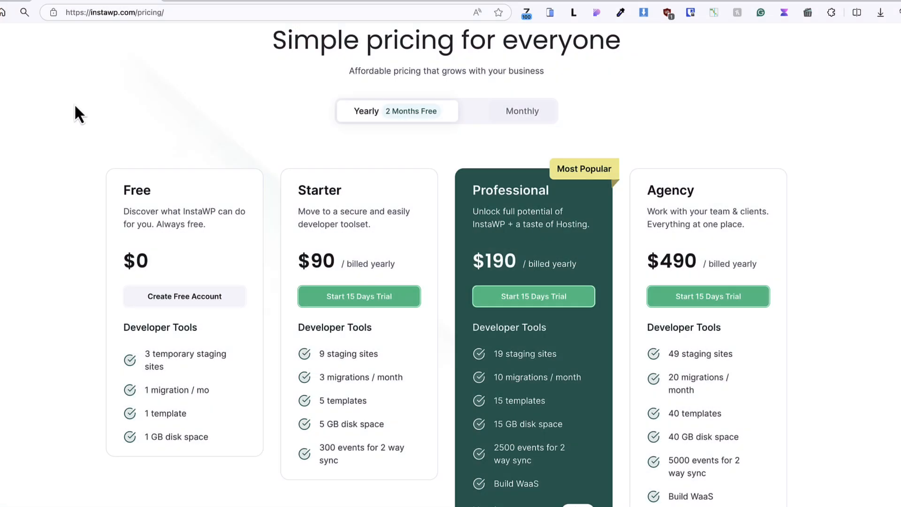
scroll(112, 118, up, 3)
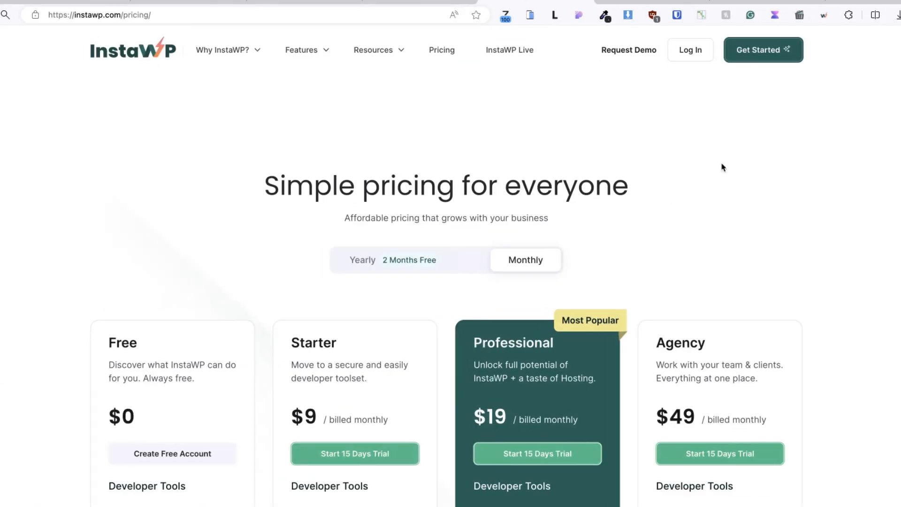
- Switch to the InstaWP dashboard and open the Staging Sites page
click(767, 59)
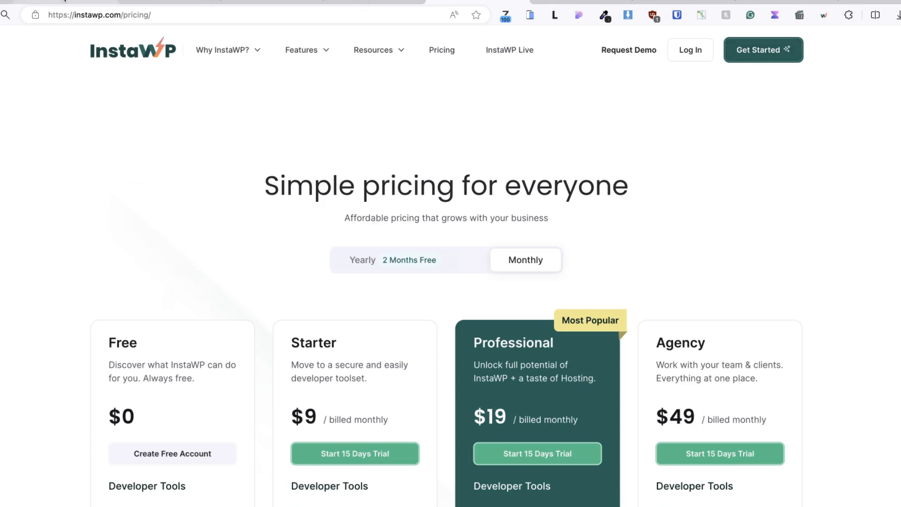
click(65, 1)
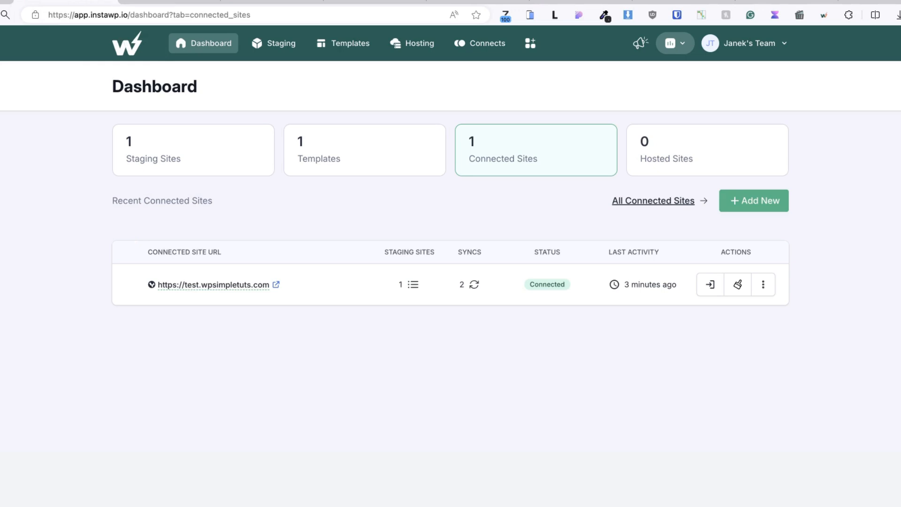
click(159, 167)
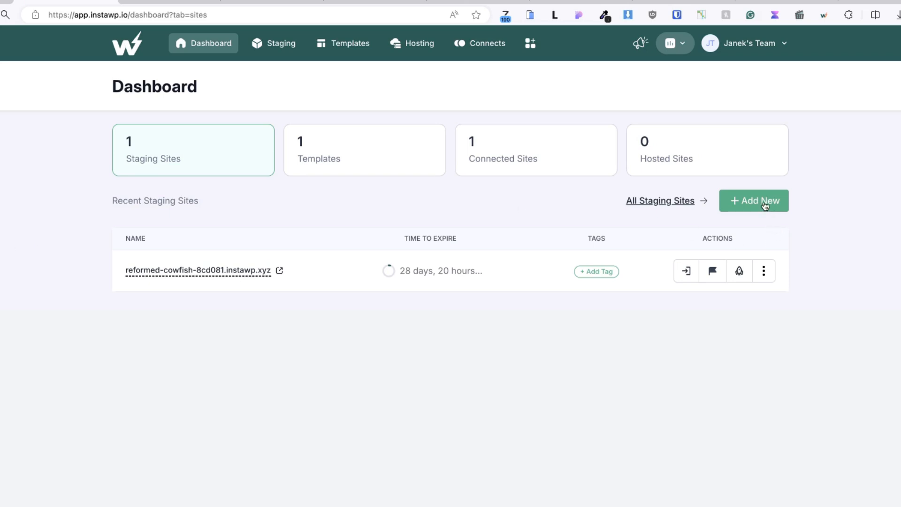
click(271, 45)
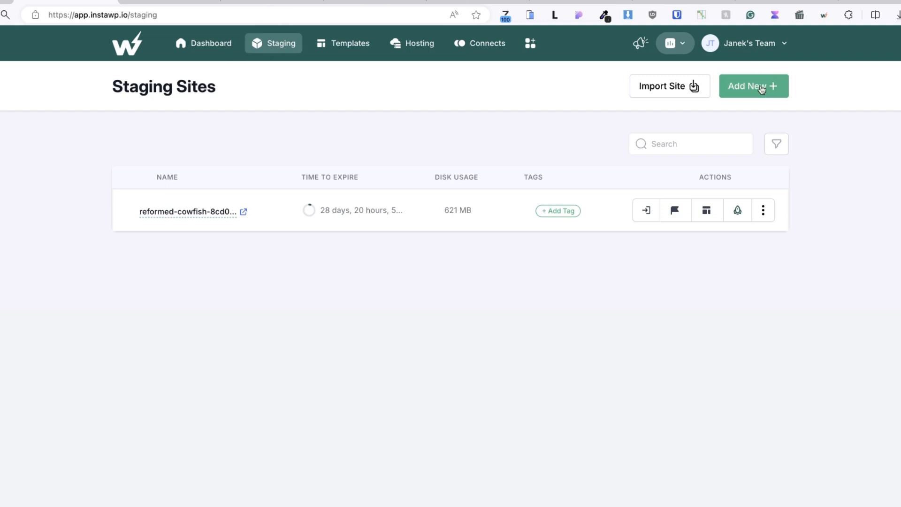
- Start adding a staging site and filter the Store templates to the Gutenberg page builder
click(765, 90)
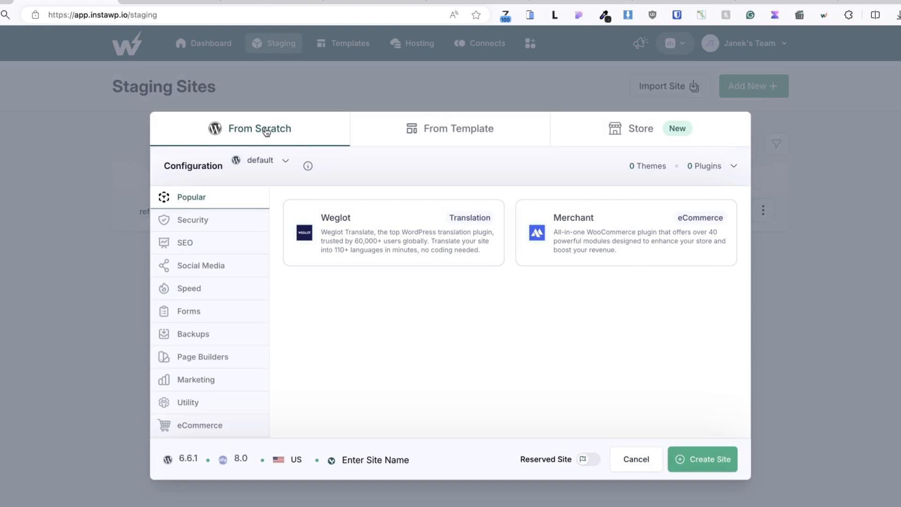
click(462, 131)
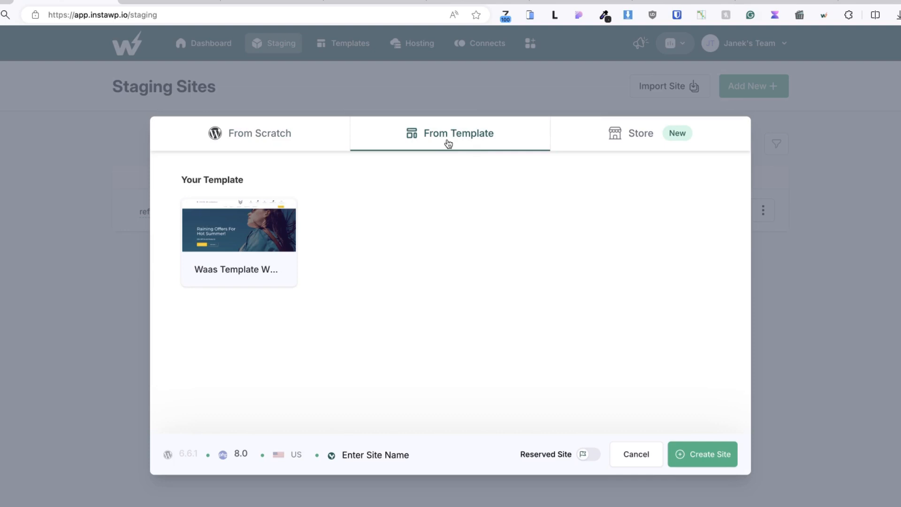
click(645, 136)
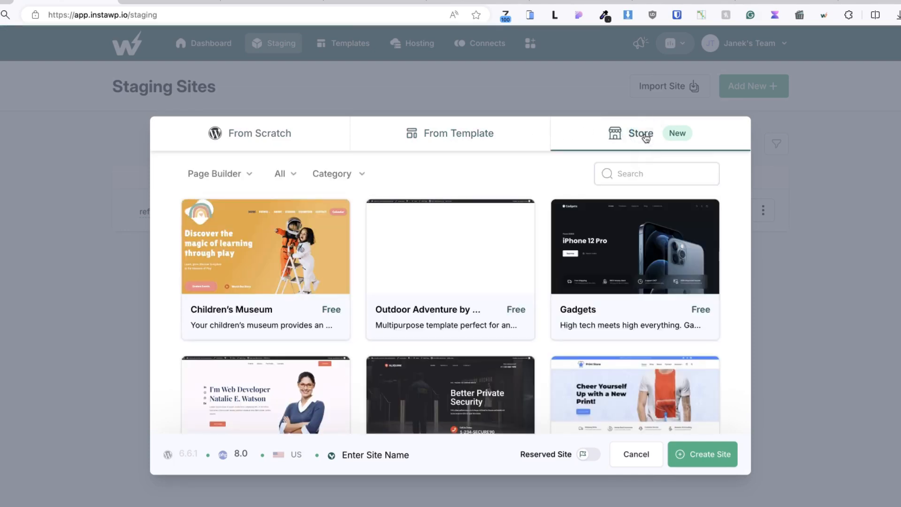
click(215, 174)
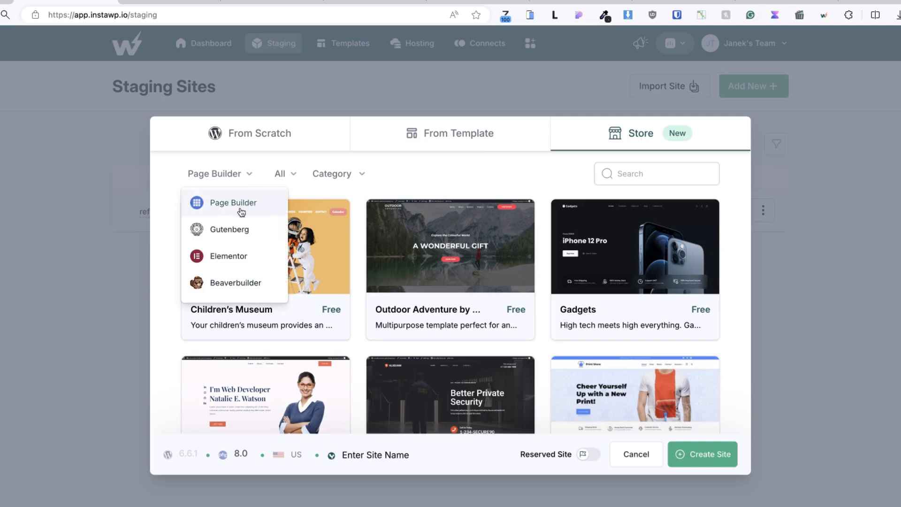
click(221, 230)
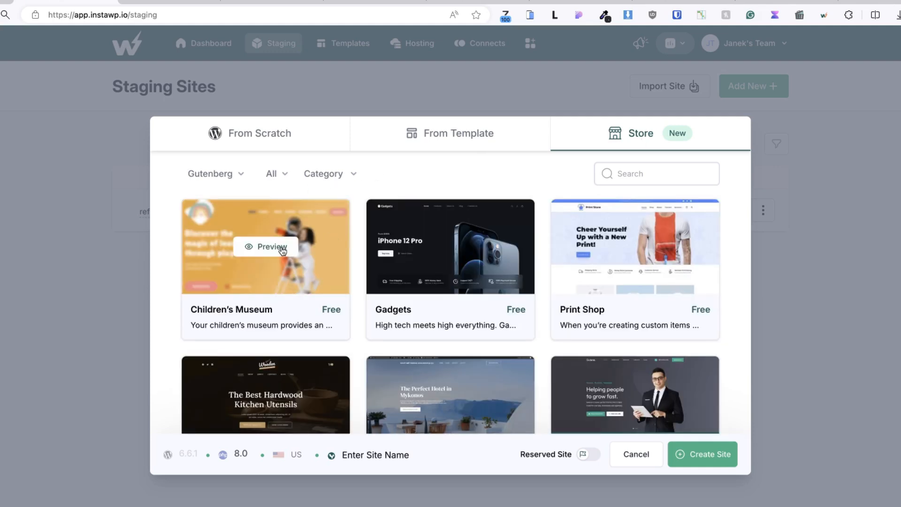
- Preview the free Children's Museum template and select it for the new site
click(280, 247)
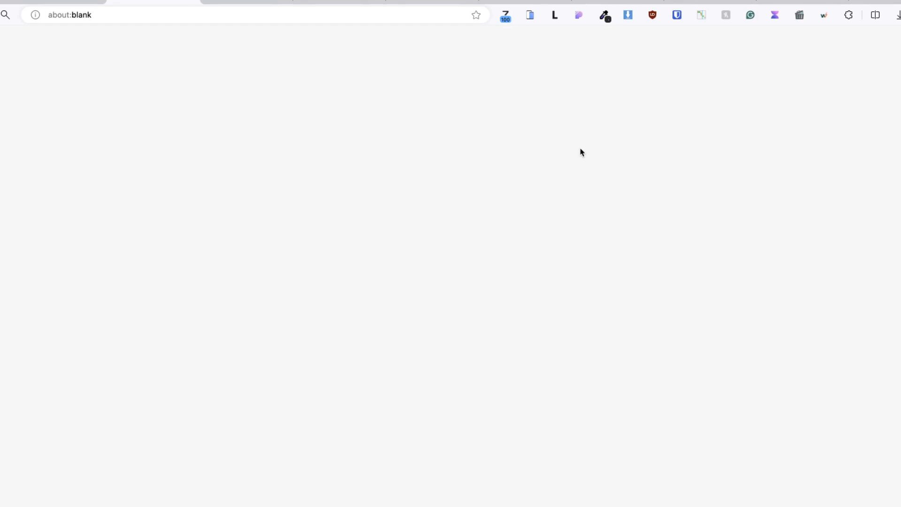
click(30, 2)
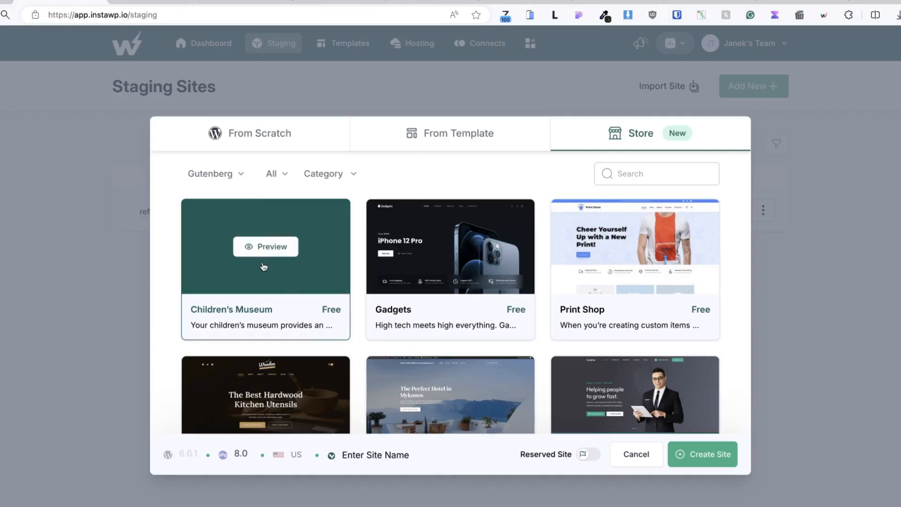
click(291, 297)
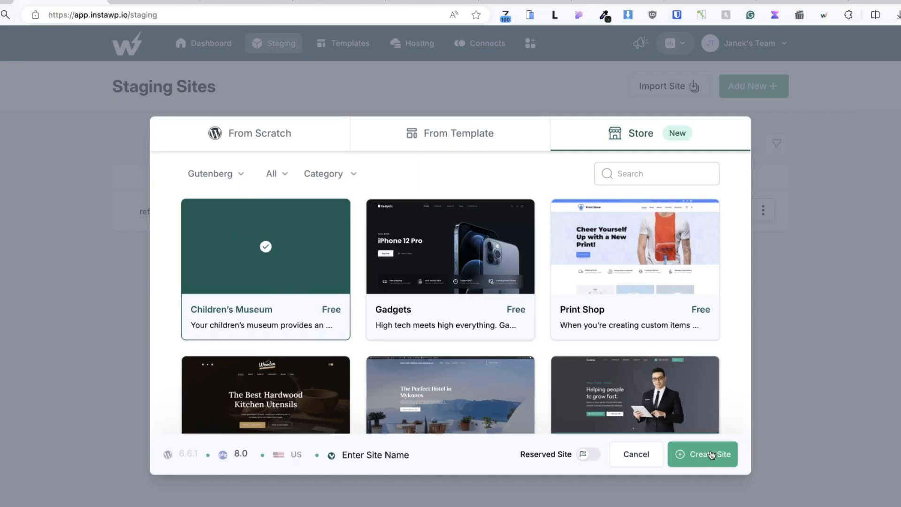
- Configure the new site with PHP 8.2, the name museum and Reserved Site enabled, and create it
click(252, 454)
click(237, 458)
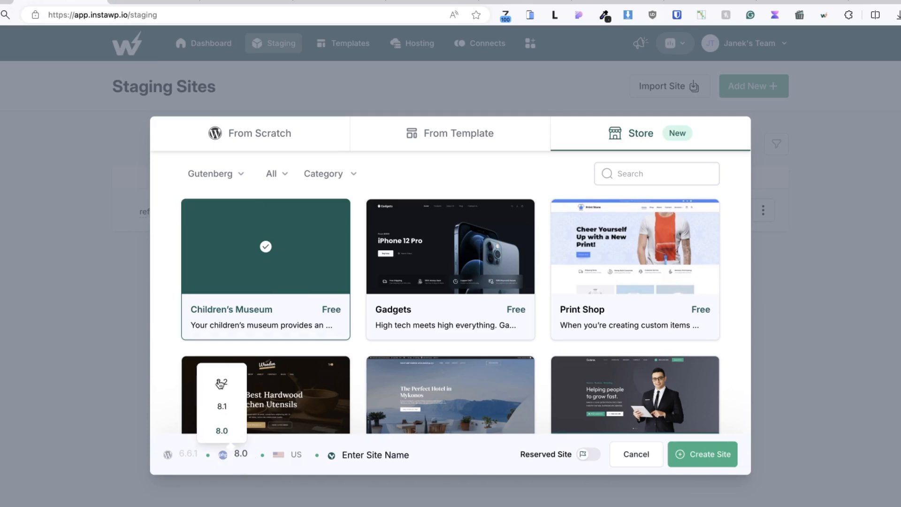
click(219, 384)
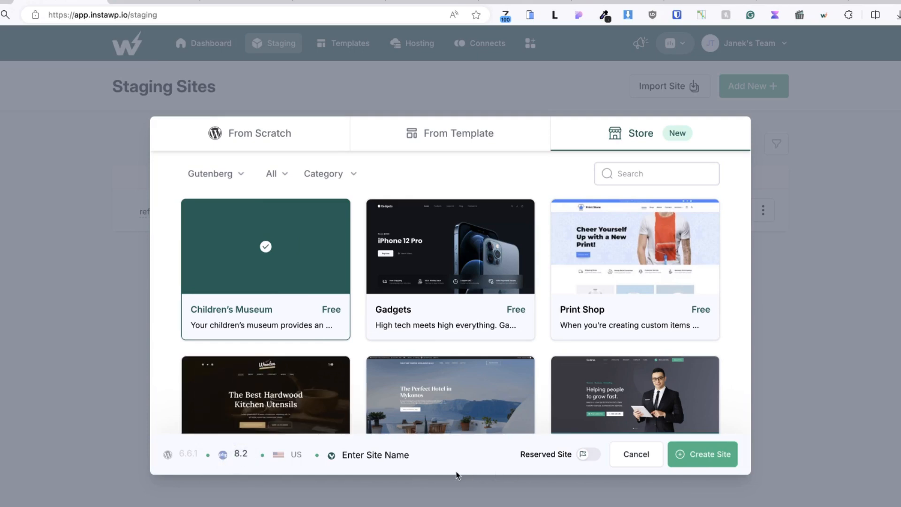
click(398, 453)
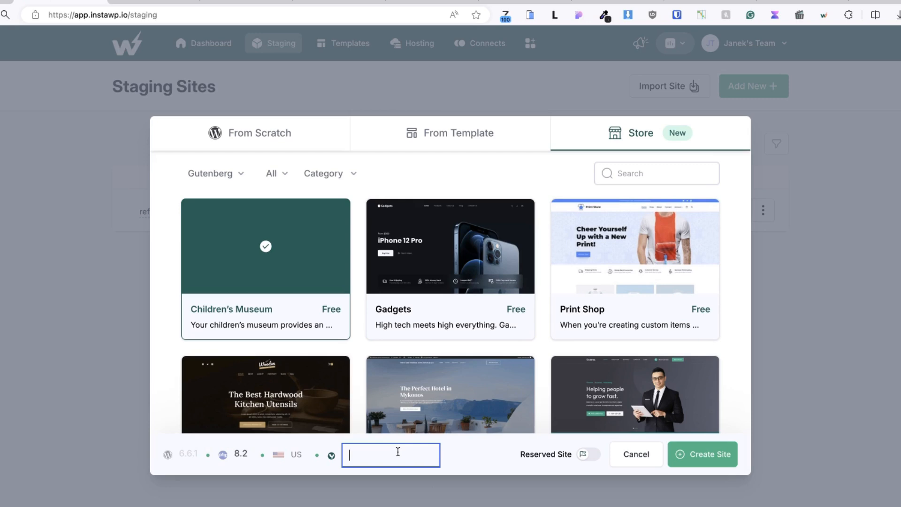
text(museum)
key(Return)
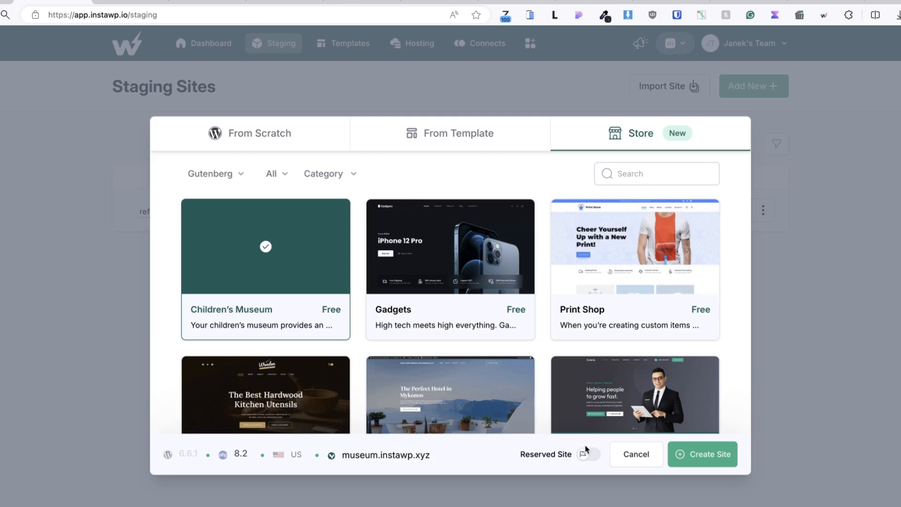
click(592, 451)
click(701, 455)
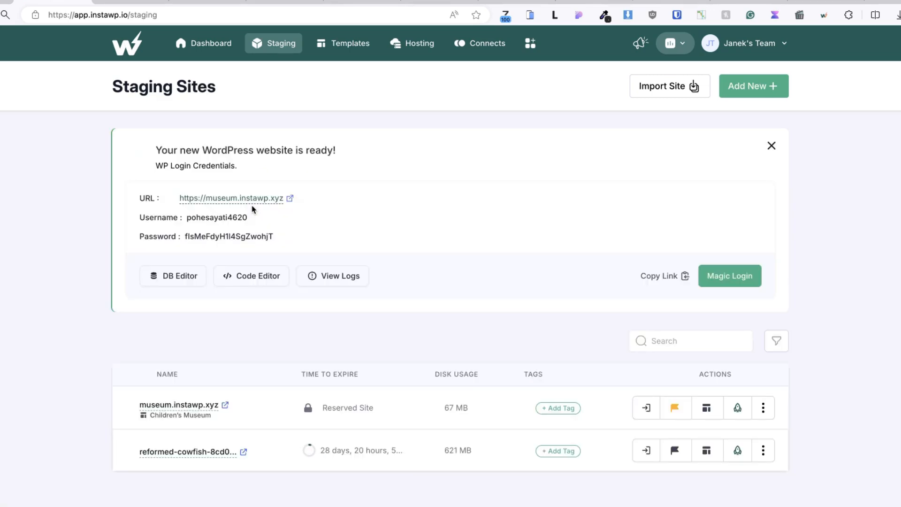
- View the front end of museum.instawp.xyz and its WordPress admin dashboard through Magic Login, and return to Staging Sites
click(290, 199)
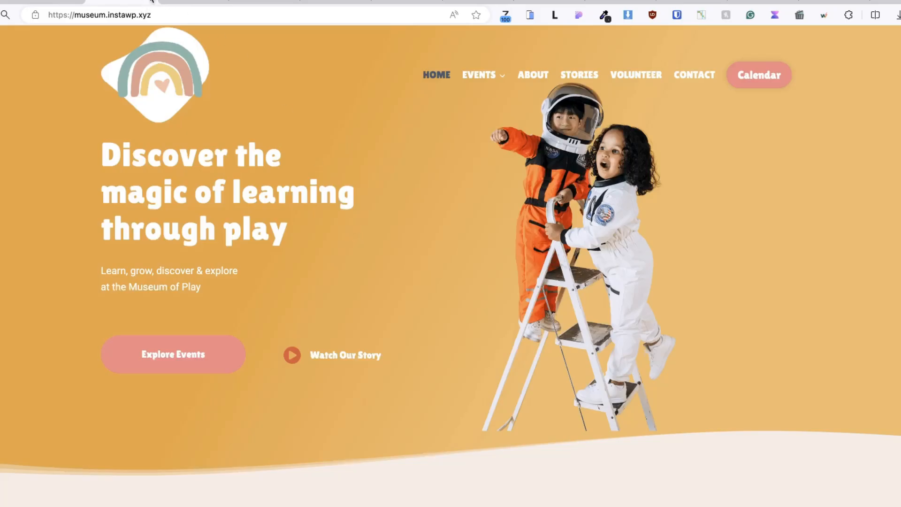
click(151, 4)
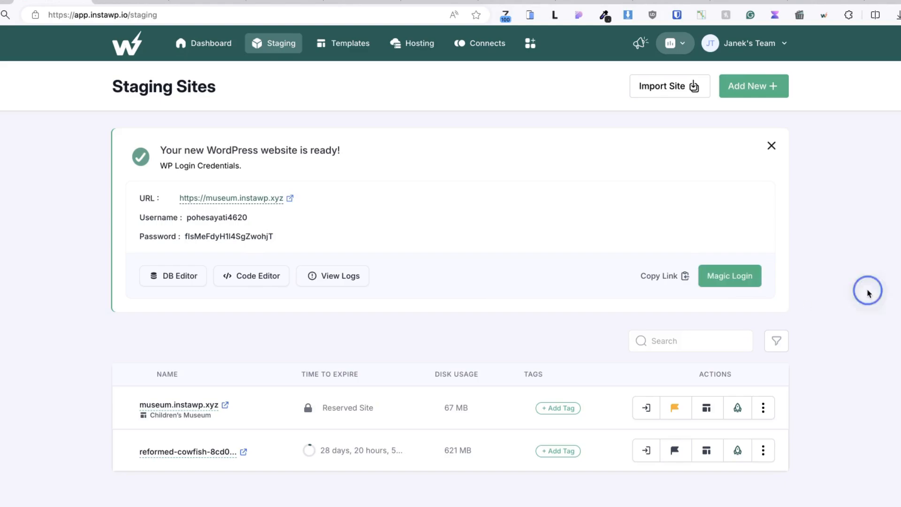
click(716, 281)
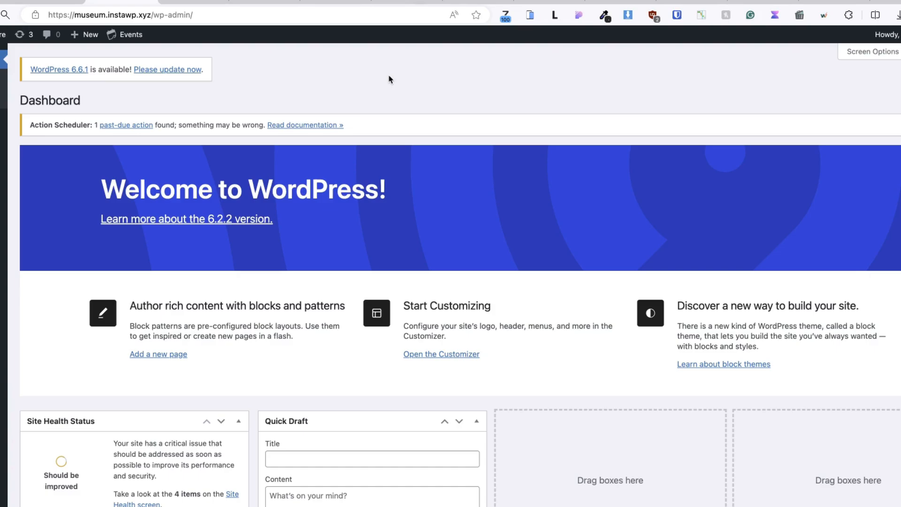
key(super+w)
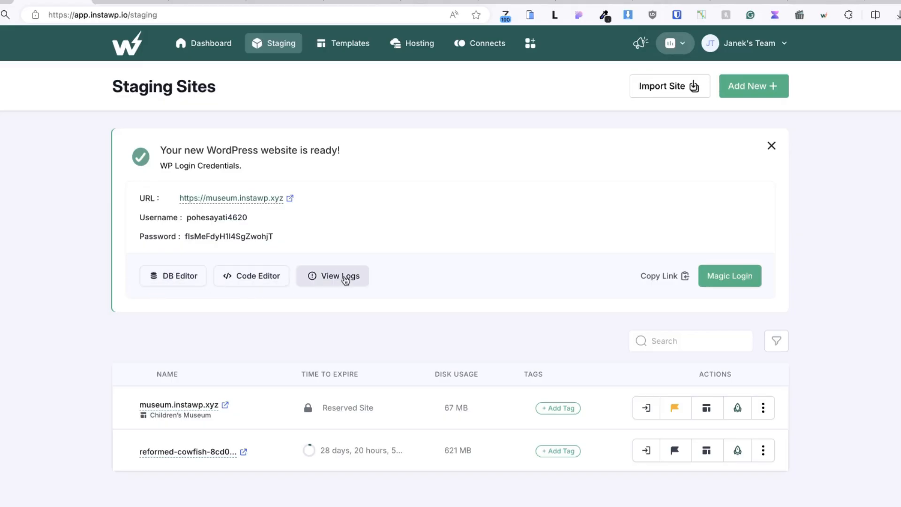
- Dismiss the new-site notice and examine the reserved status and additional actions of museum.instawp.xyz, including Versions
click(771, 145)
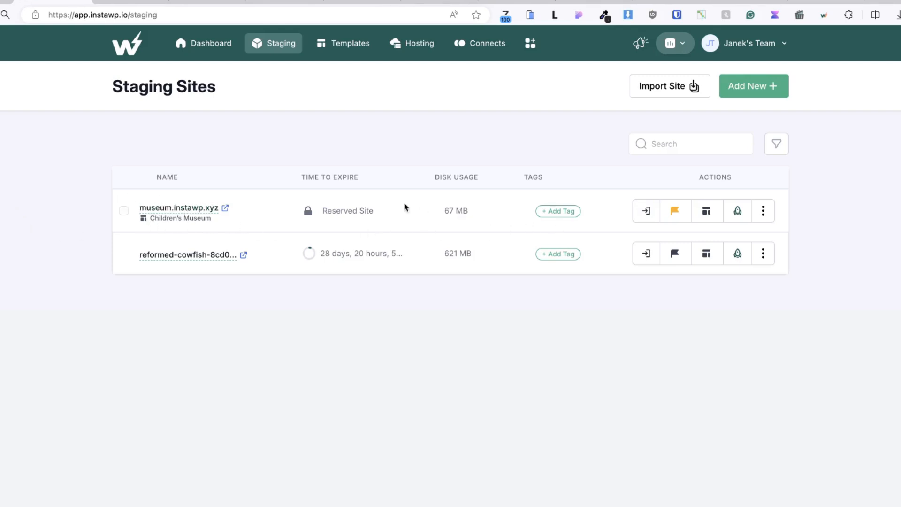
drag(375, 210, 327, 213)
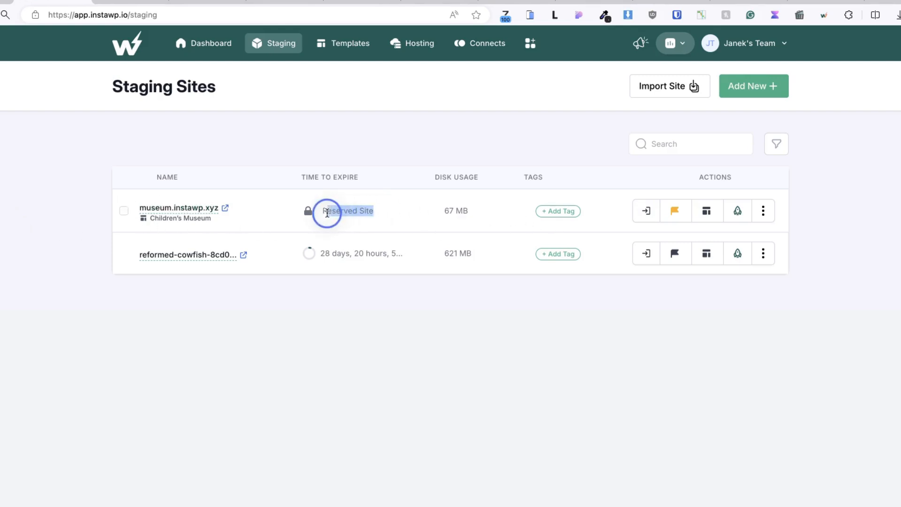
click(645, 211)
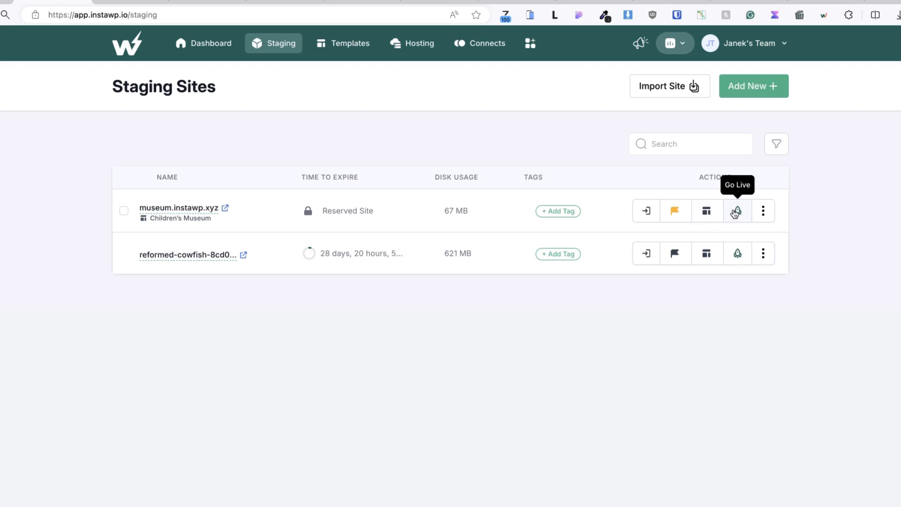
click(764, 211)
click(763, 211)
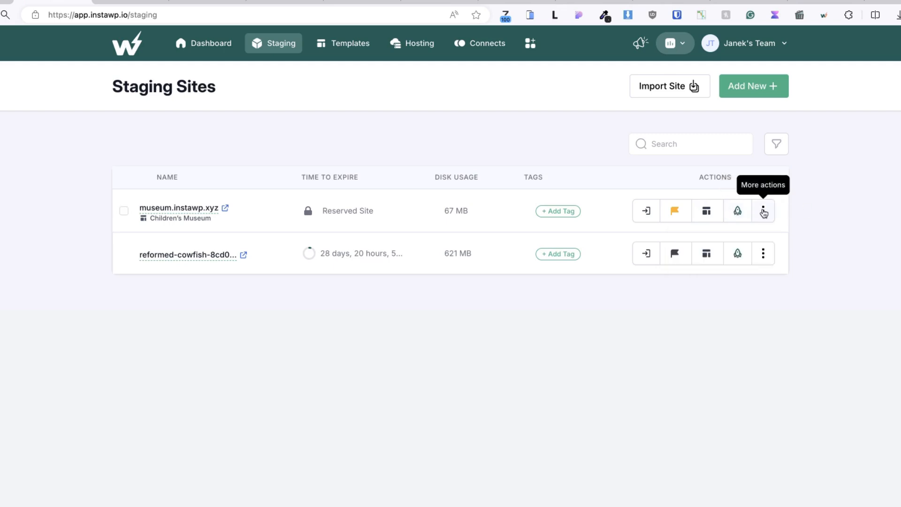
click(764, 211)
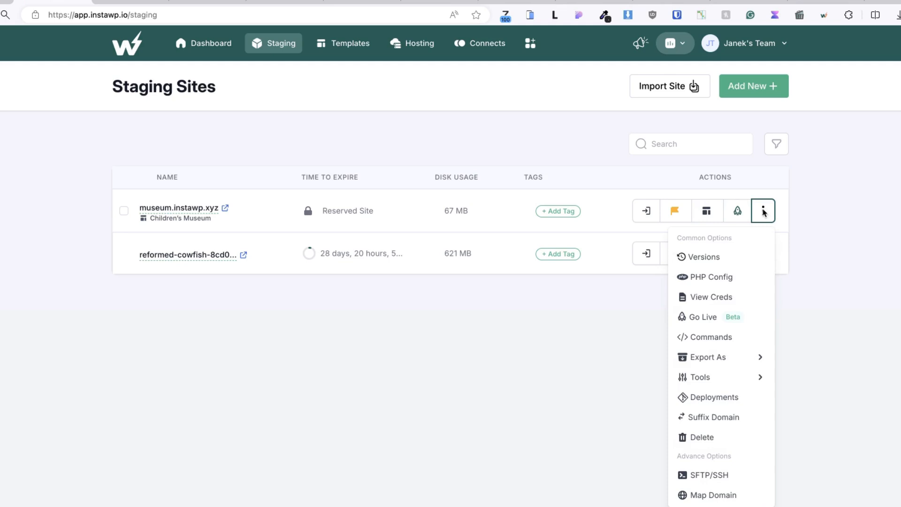
click(696, 257)
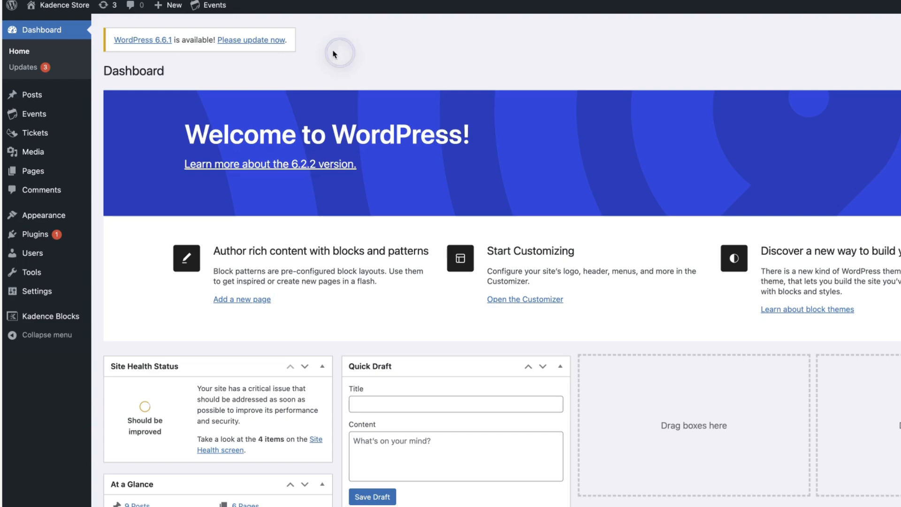
- Update WordPress core to version 6.6.1, then all outdated plugins and the Kadence theme
click(267, 43)
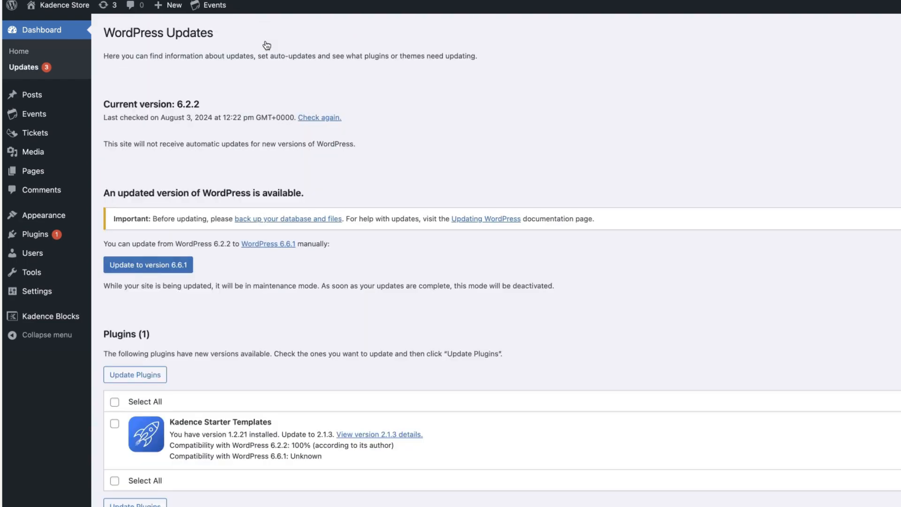
click(172, 271)
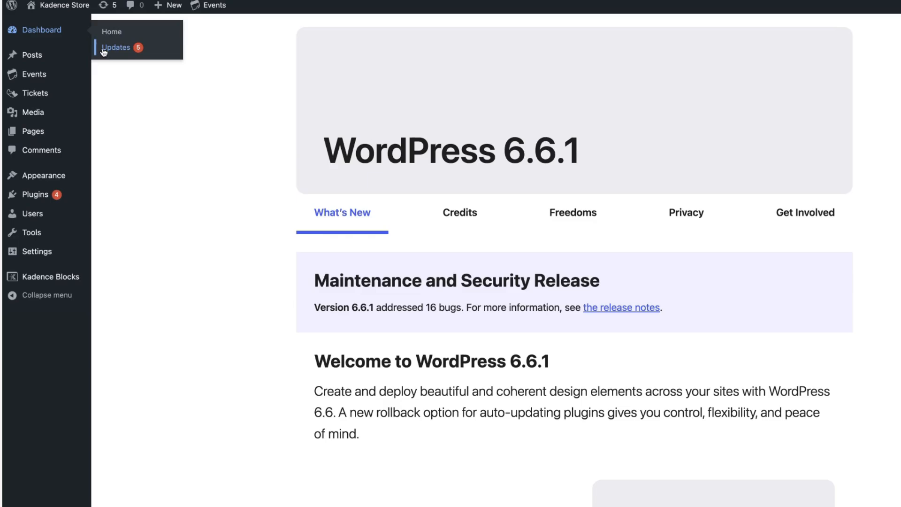
click(104, 49)
click(114, 254)
click(159, 229)
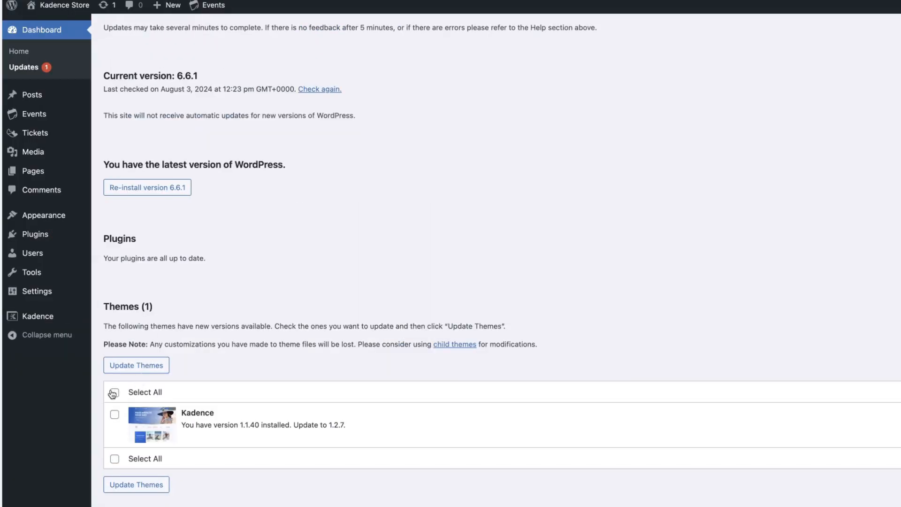
click(114, 393)
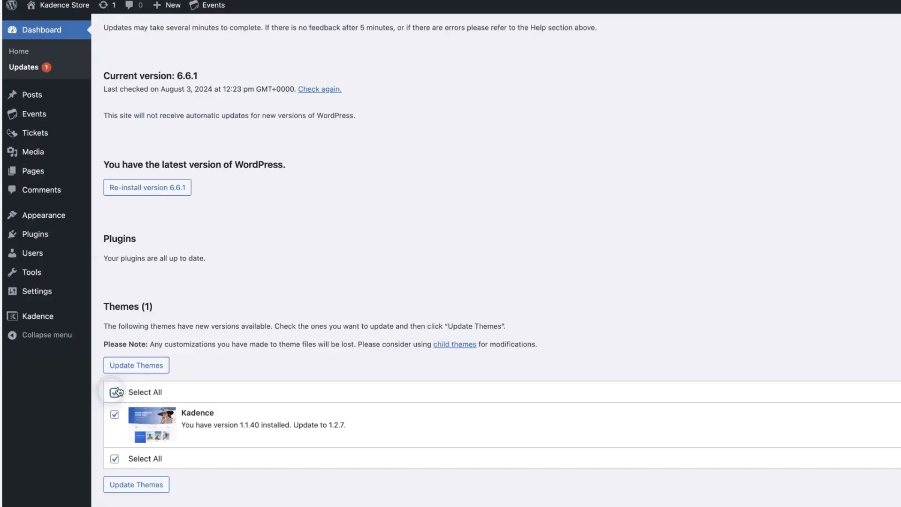
click(148, 370)
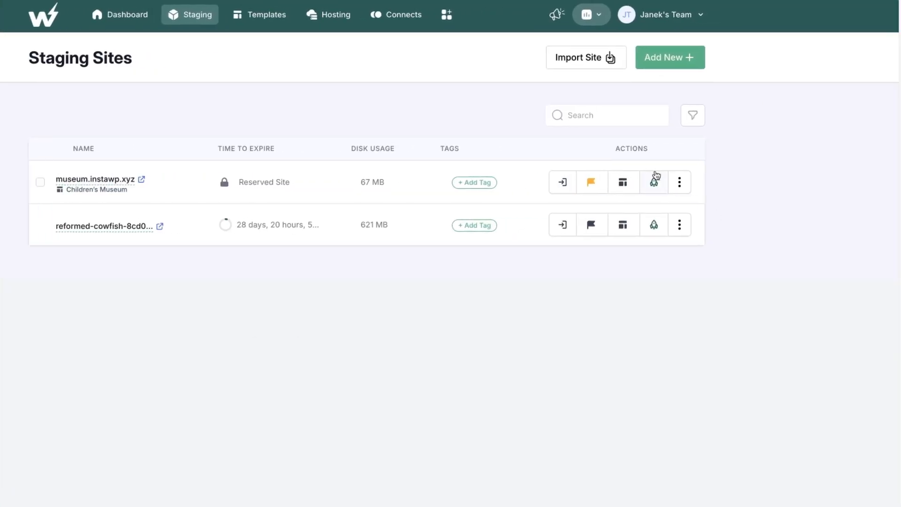
- Save a new version of museum.instawp.xyz in InstaWP's staging sites
click(847, 183)
click(631, 229)
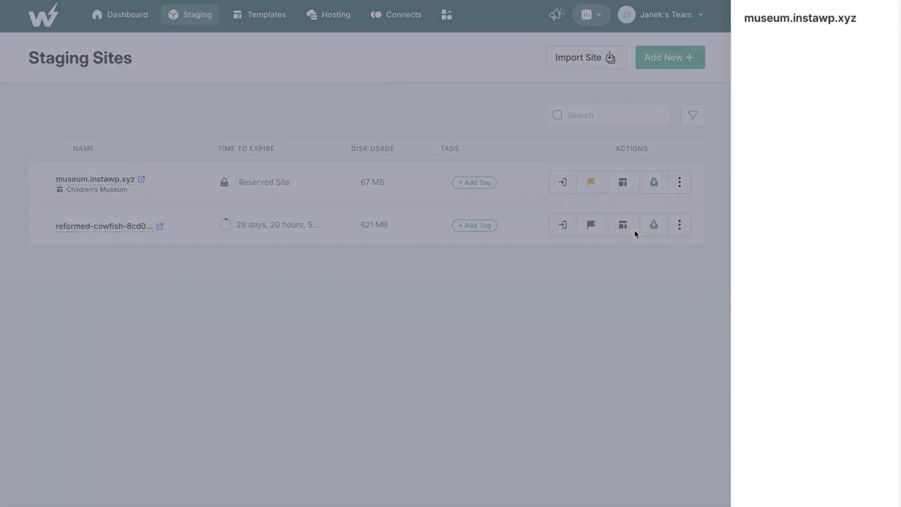
click(754, 95)
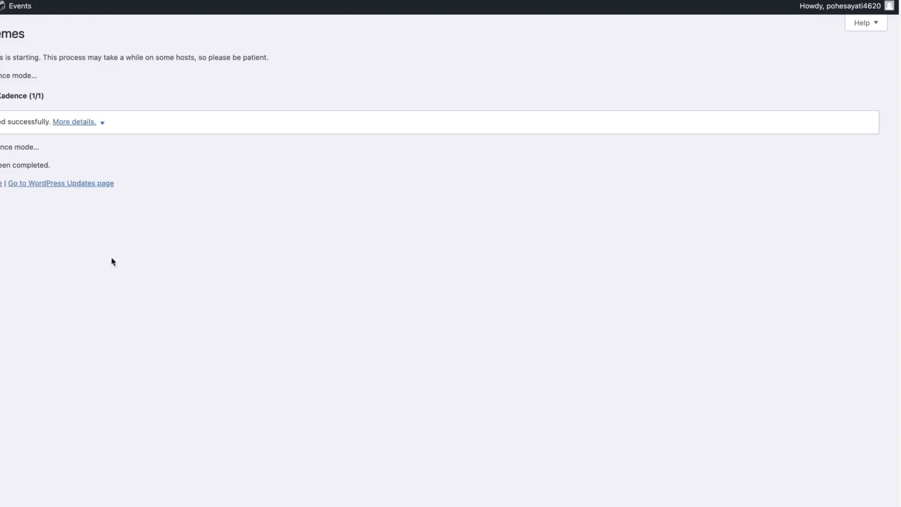
- Insert a Lorem Ipsum paragraph below the hero tagline on the museum site's Home page and save the page
mouse_move(66, 179)
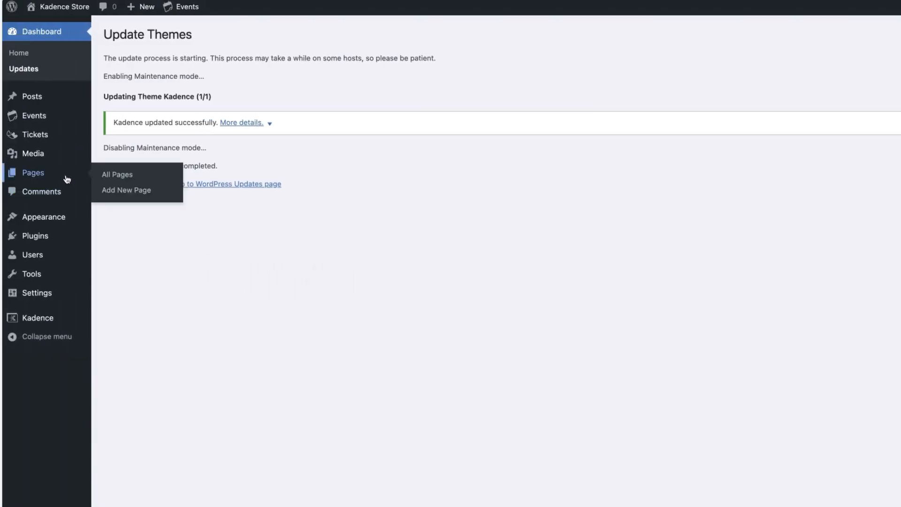
click(133, 177)
click(138, 272)
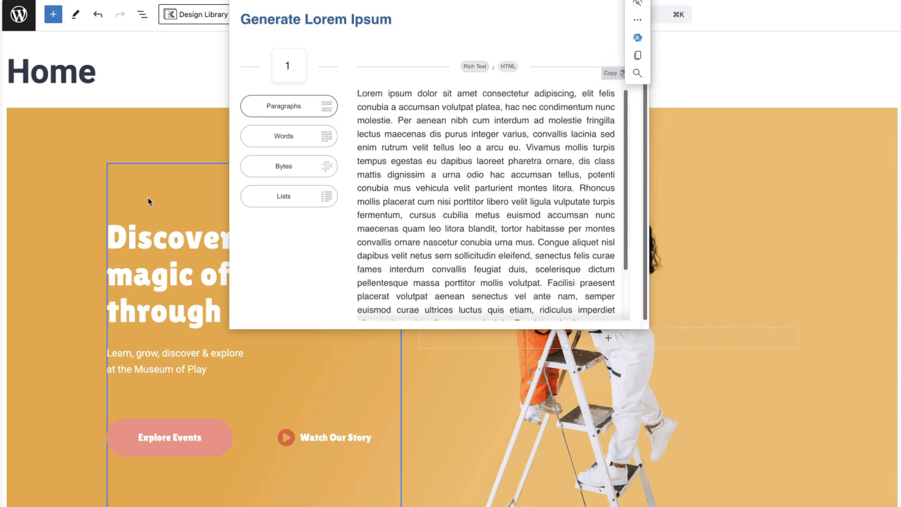
click(217, 369)
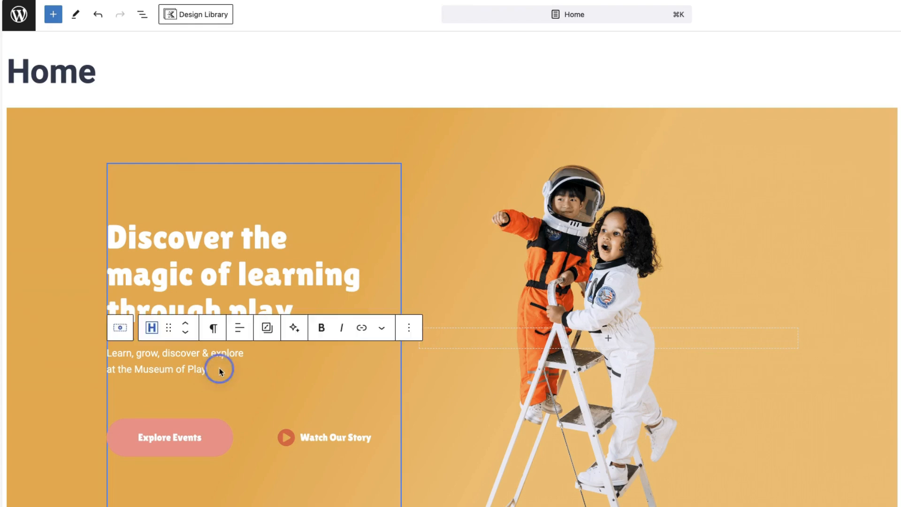
key(Return)
key(super+v)
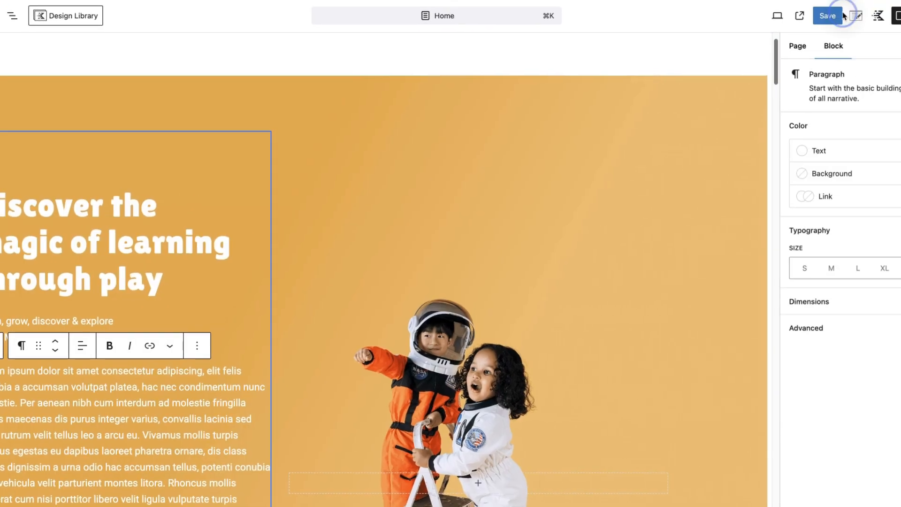
click(796, 19)
- View the edited Home page on the site's front end
click(758, 16)
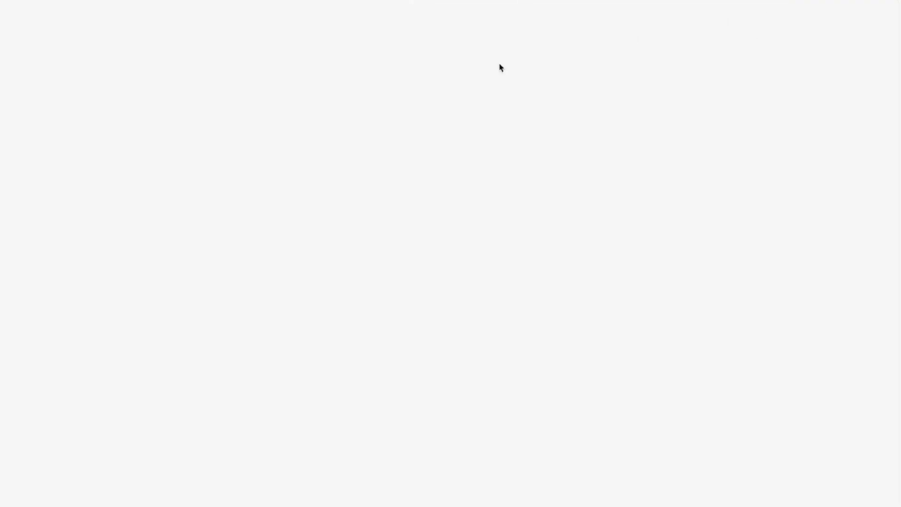
scroll(165, 321, down, 5)
scroll(175, 305, up, 5)
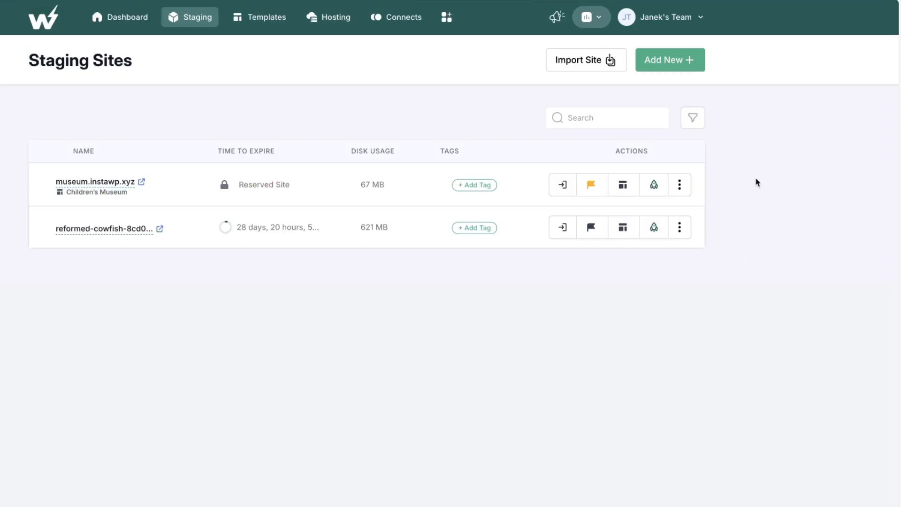
- Restore museum.instawp.xyz to its saved version from the InstaWP staging sites
click(679, 185)
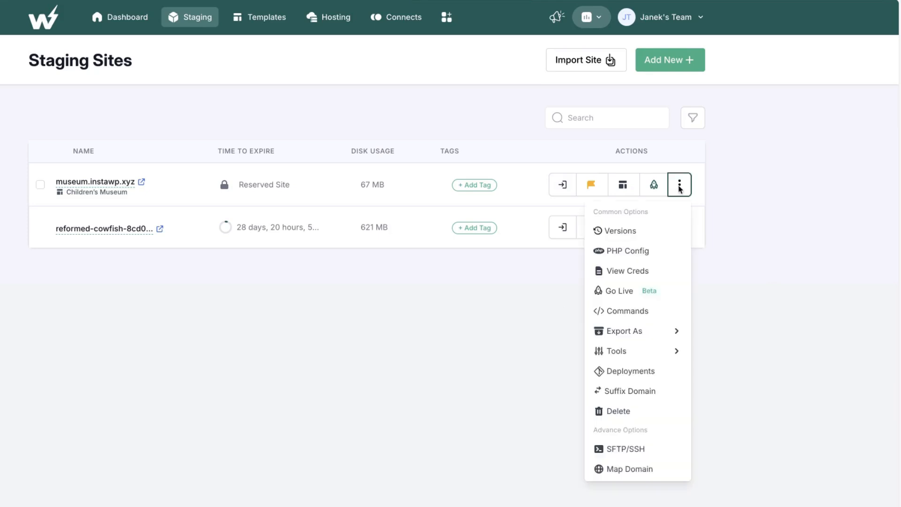
click(631, 230)
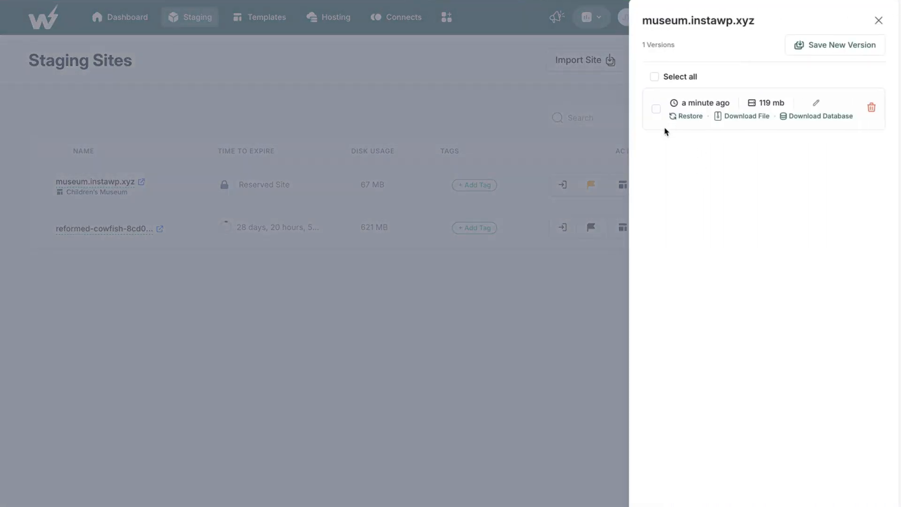
click(688, 118)
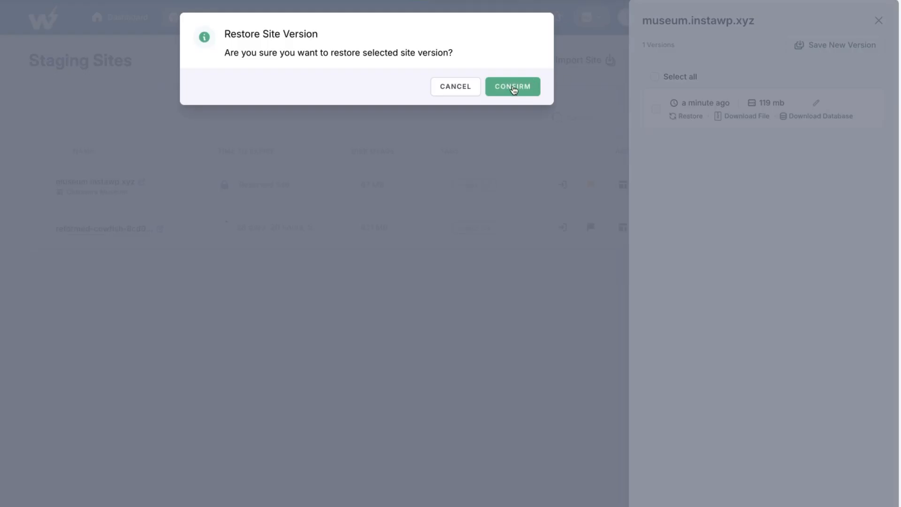
click(513, 88)
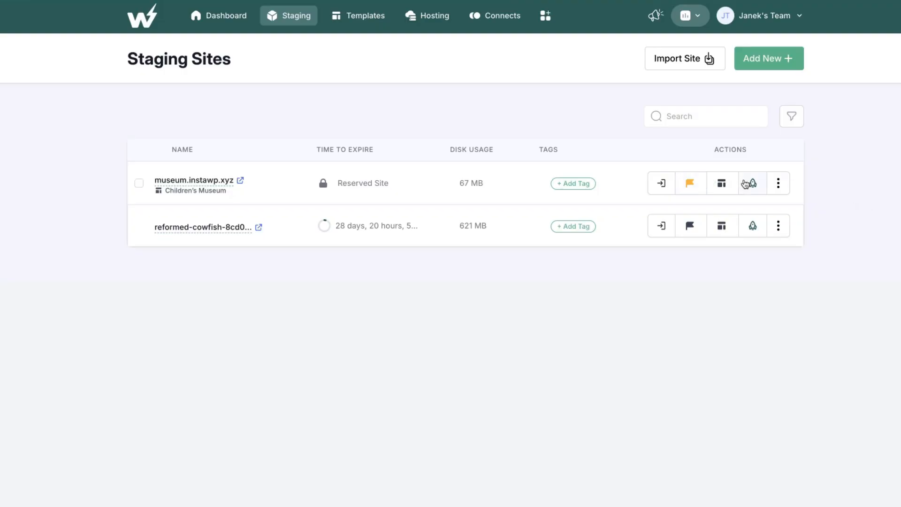
- Examine the PHP Config settings and limits of museum.instawp.xyz
click(787, 186)
click(730, 249)
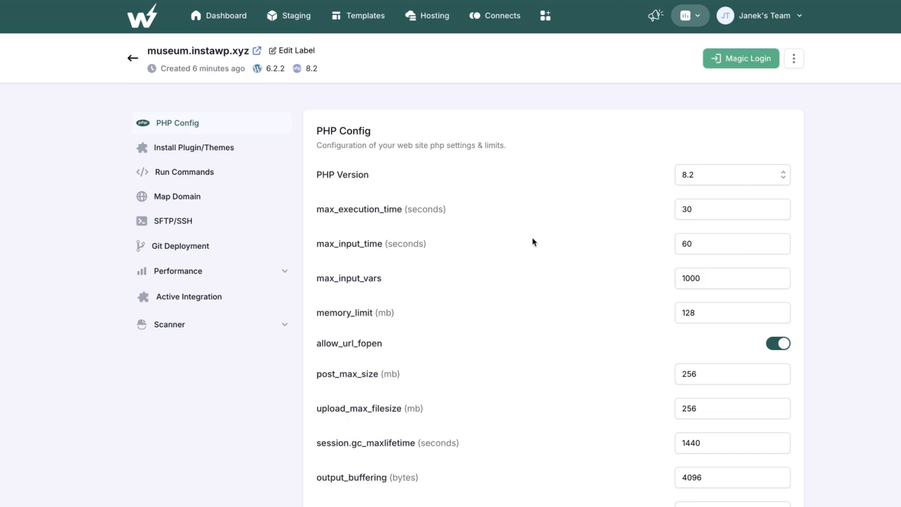
scroll(532, 249, down, 1)
scroll(532, 259, up, 1)
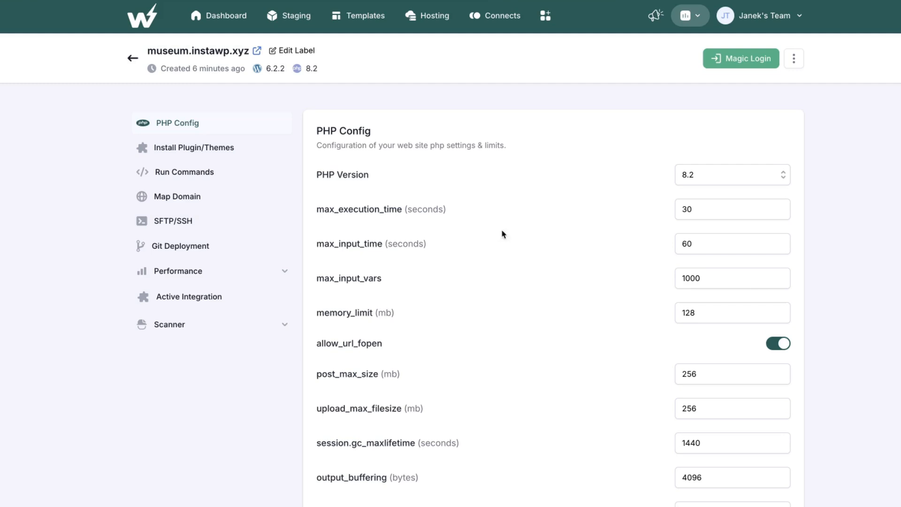
- Install the bit-form plugin on museum.instawp.xyz using its wp.org slug
click(184, 152)
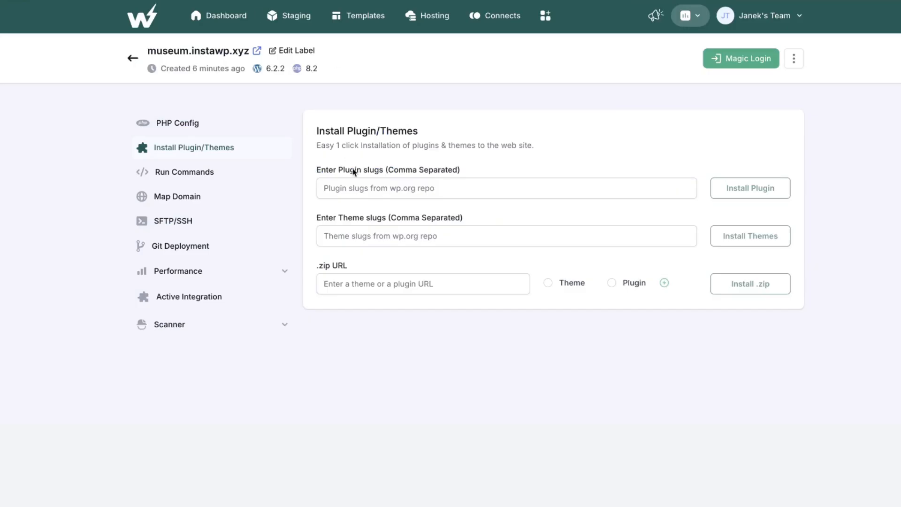
click(359, 188)
text(bit-form)
click(731, 190)
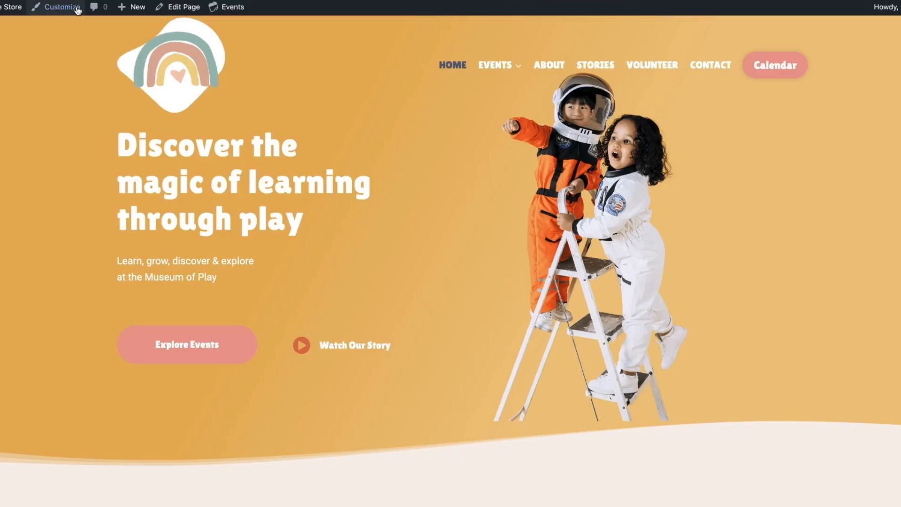
- View the site's WordPress dashboard, then examine InstaWP's .zip URL installation option with Plugin as the type
mouse_move(62, 10)
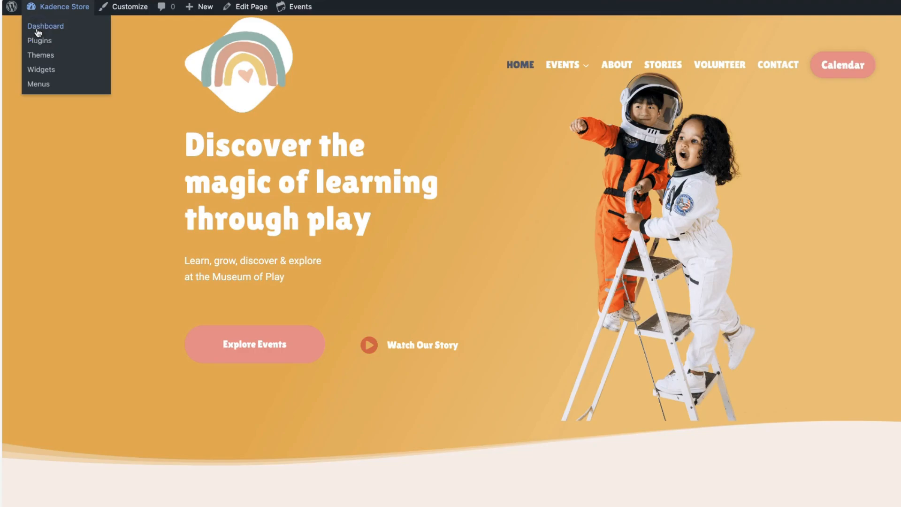
click(37, 27)
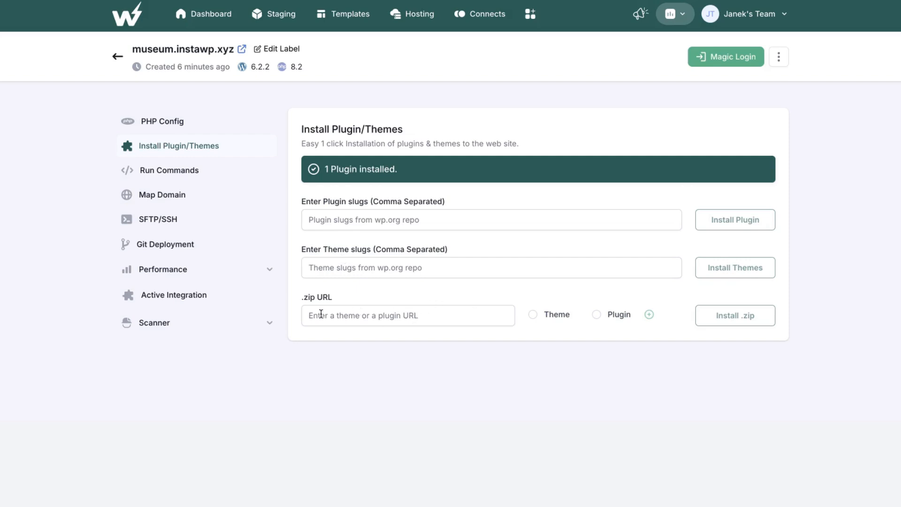
click(597, 314)
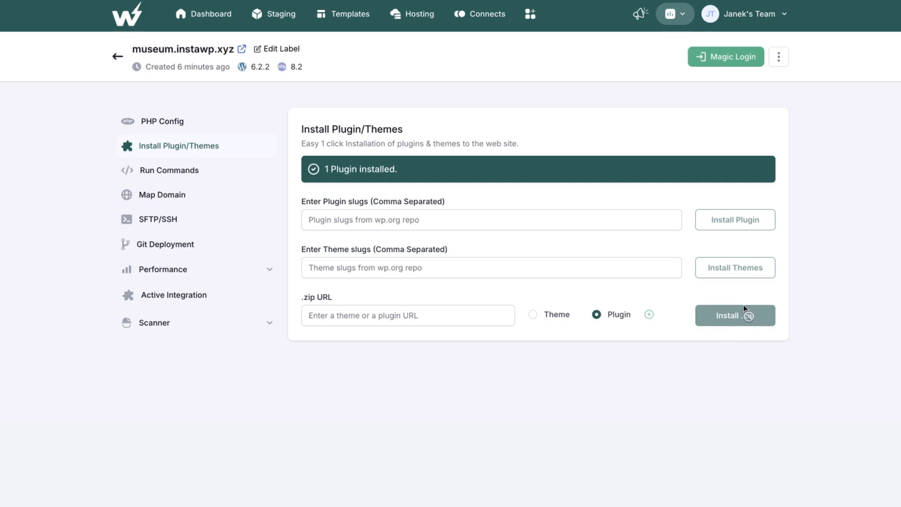
click(327, 316)
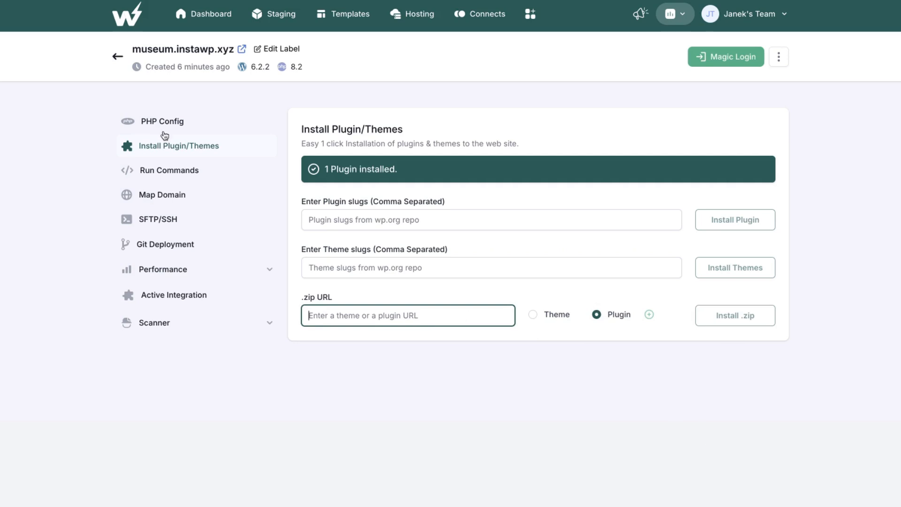
- Add a new command named Test from the site's Run Commands section
click(174, 177)
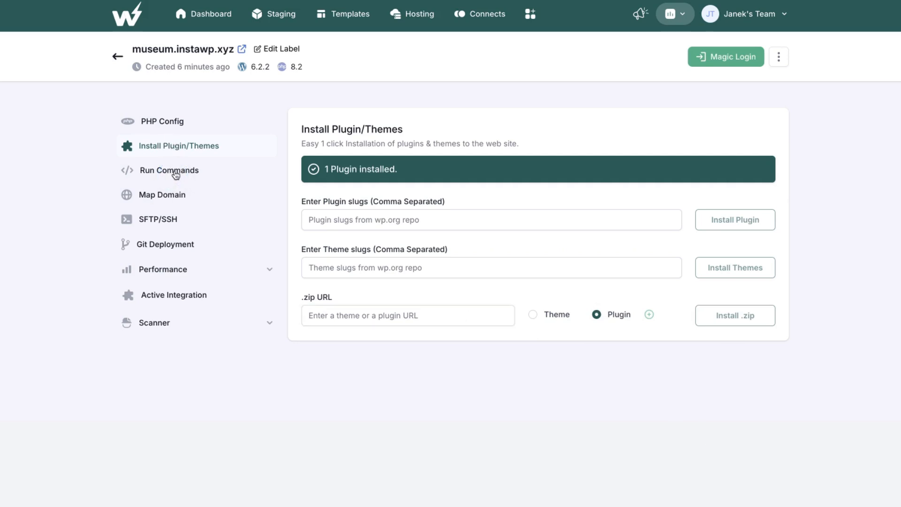
click(176, 174)
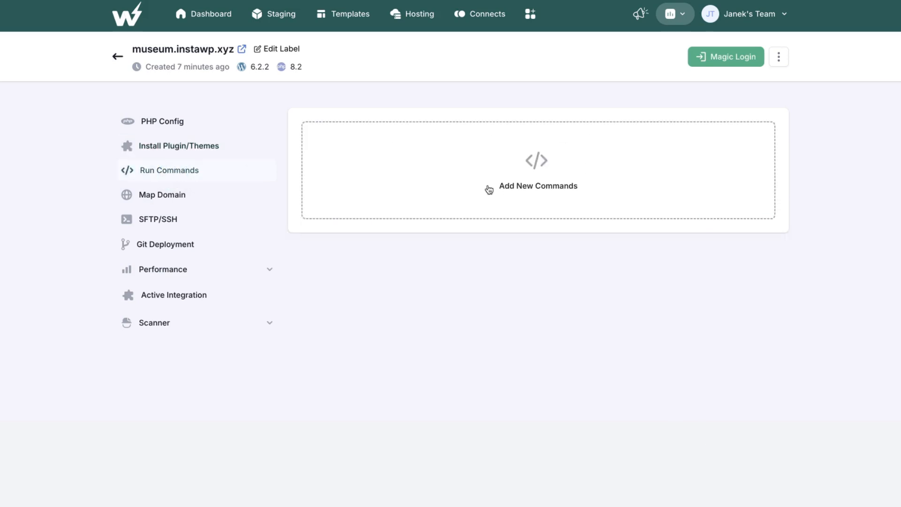
click(524, 163)
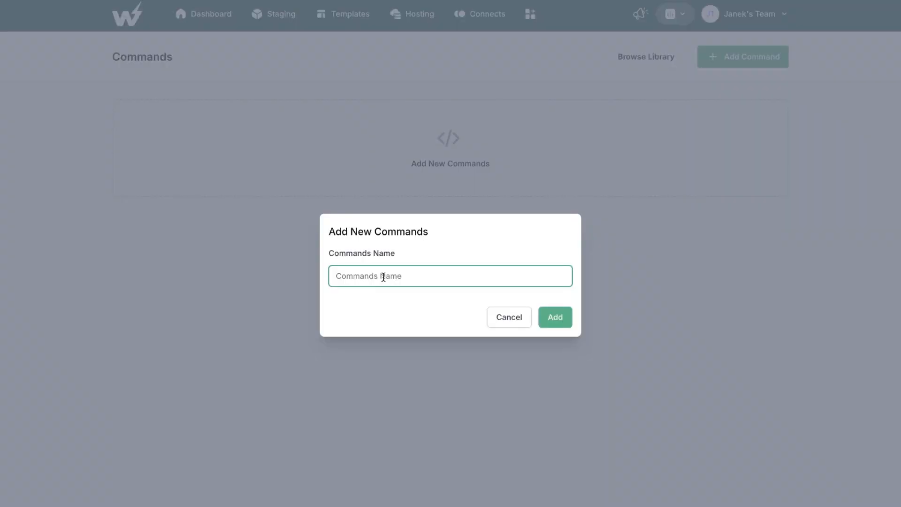
text(Test)
click(555, 316)
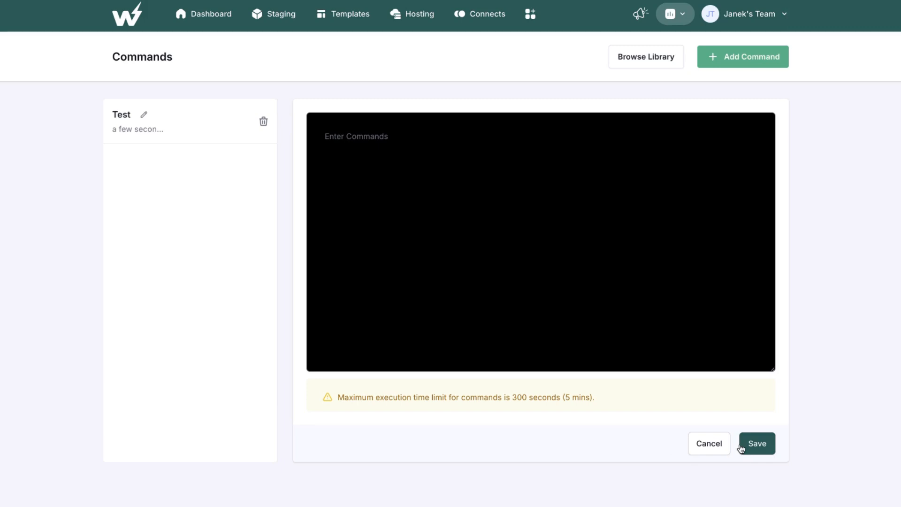
- Import the Delete spam comments command from the Command Library
click(645, 55)
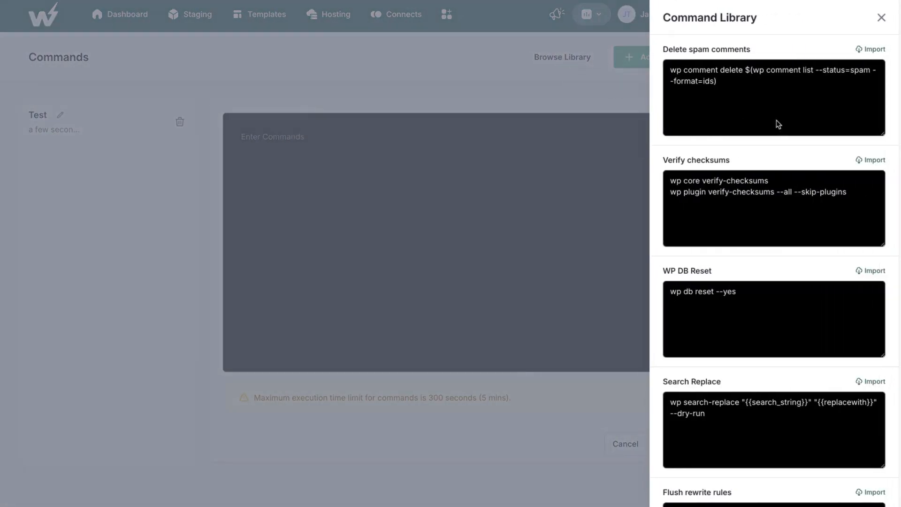
click(873, 50)
click(40, 195)
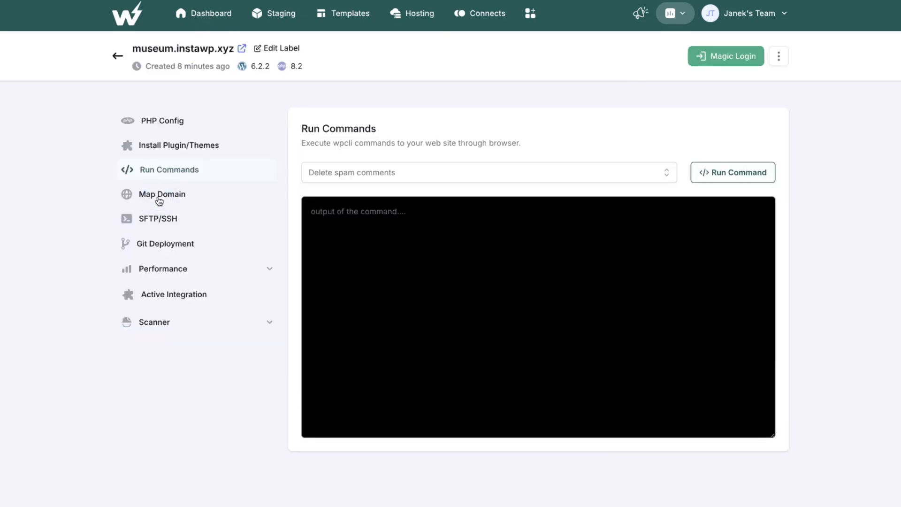
- Examine the Map Domain settings of museum.instawp.xyz and the related documentation
click(160, 197)
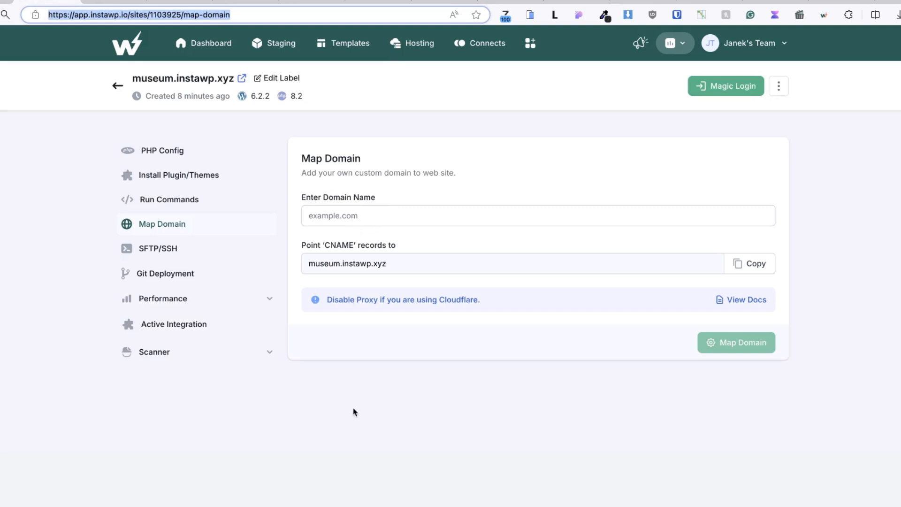
click(743, 304)
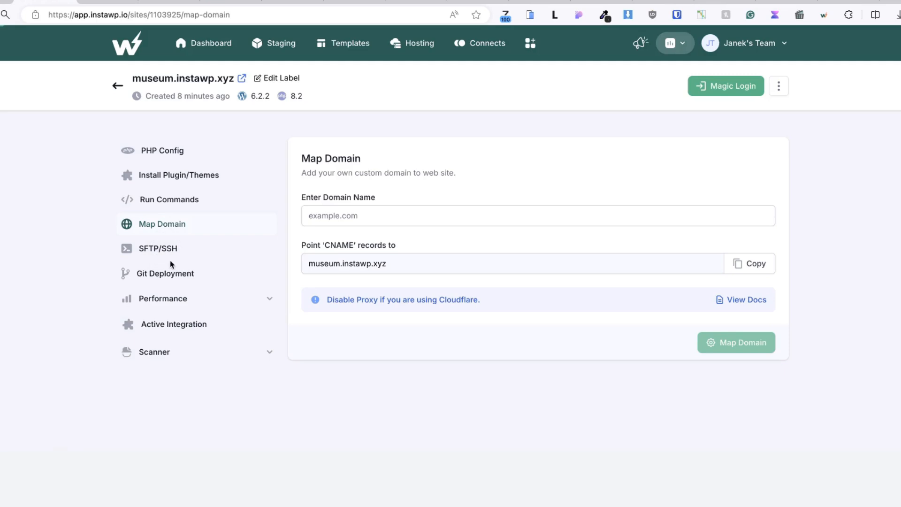
- Enable SFTP access for museum.instawp.xyz
click(168, 249)
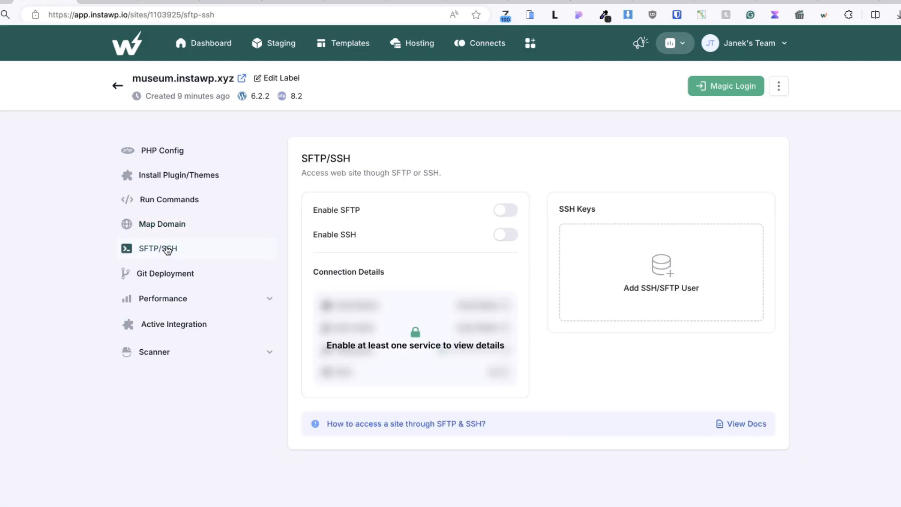
click(505, 210)
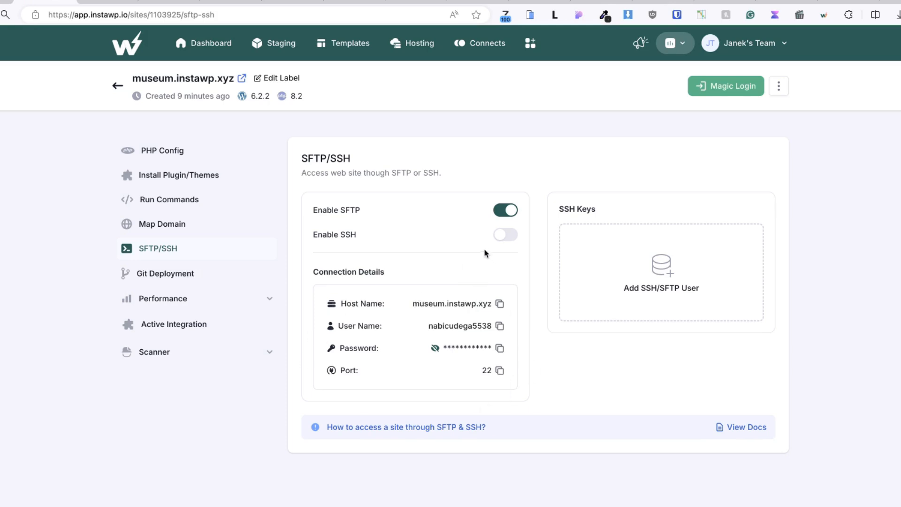
- Enable SSH access for museum.instawp.xyz and view its Git Deployment options
click(508, 236)
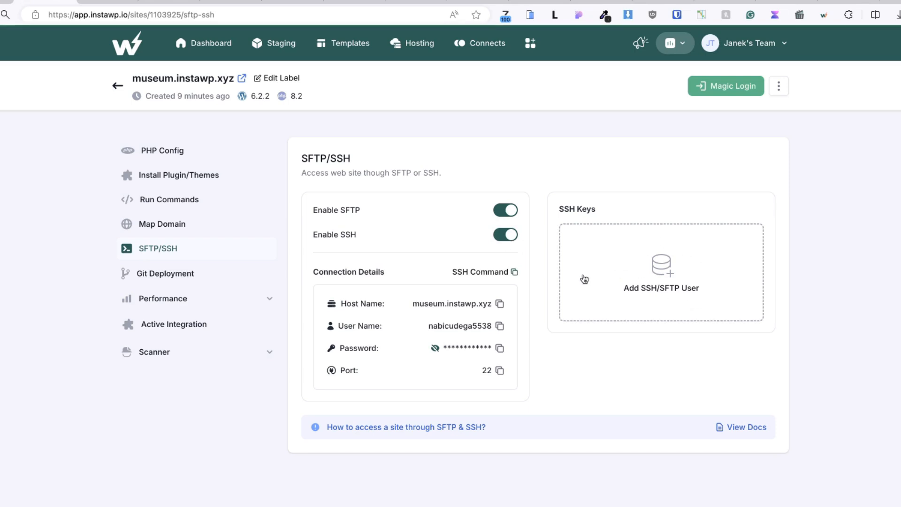
click(179, 277)
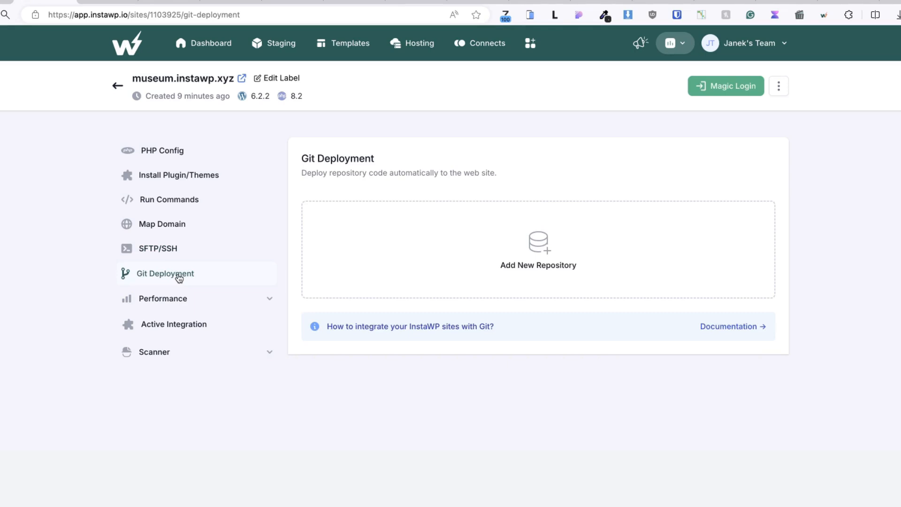
- Run the first Page Speed Insight performance check for museum.instawp.xyz
click(266, 300)
click(529, 329)
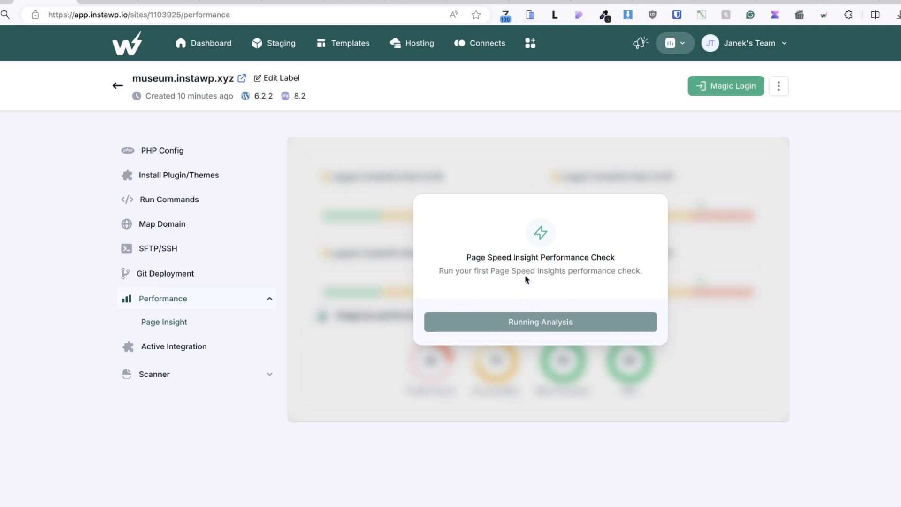
- Browse all available integrations and examine the Mailchimp configuration form without saving it, then return to the site's Active Integration section
click(178, 349)
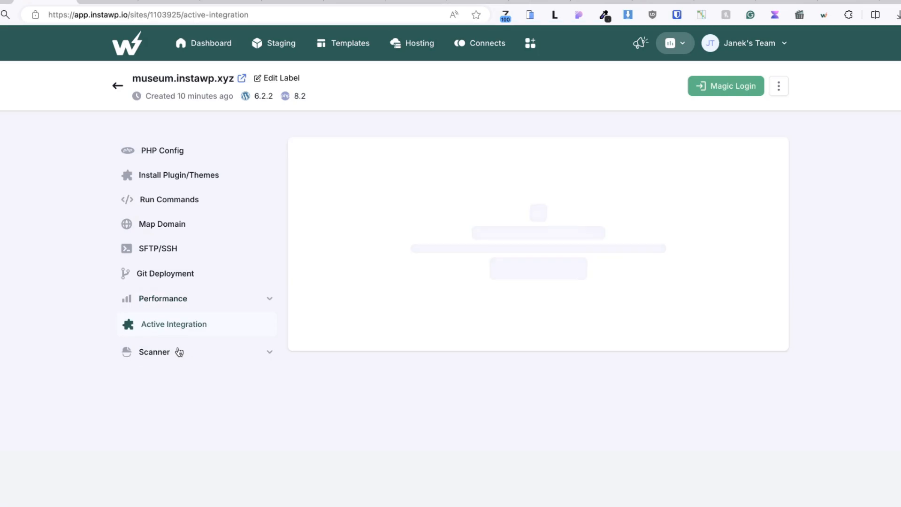
click(524, 280)
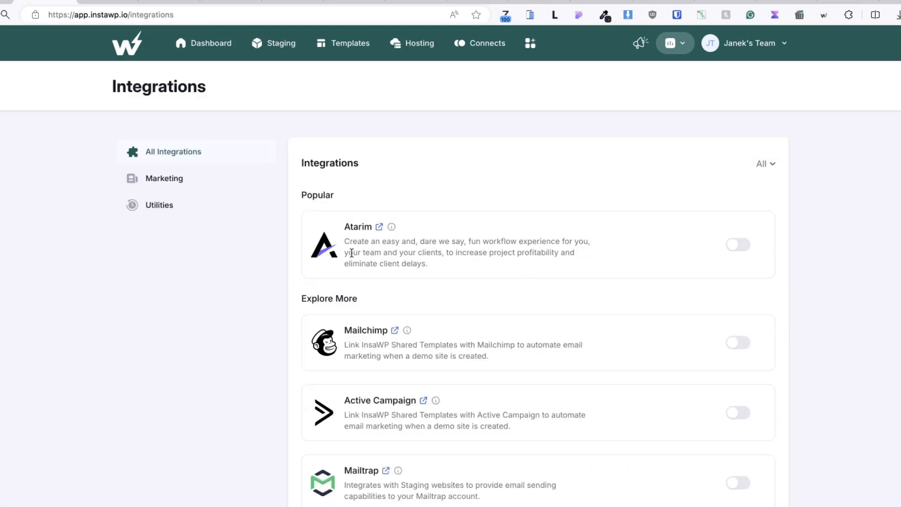
scroll(226, 342, down, 1)
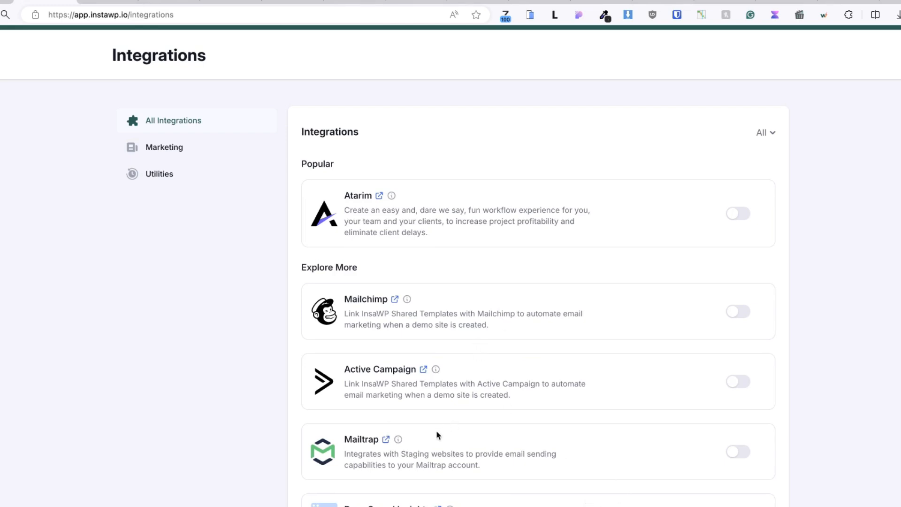
click(736, 320)
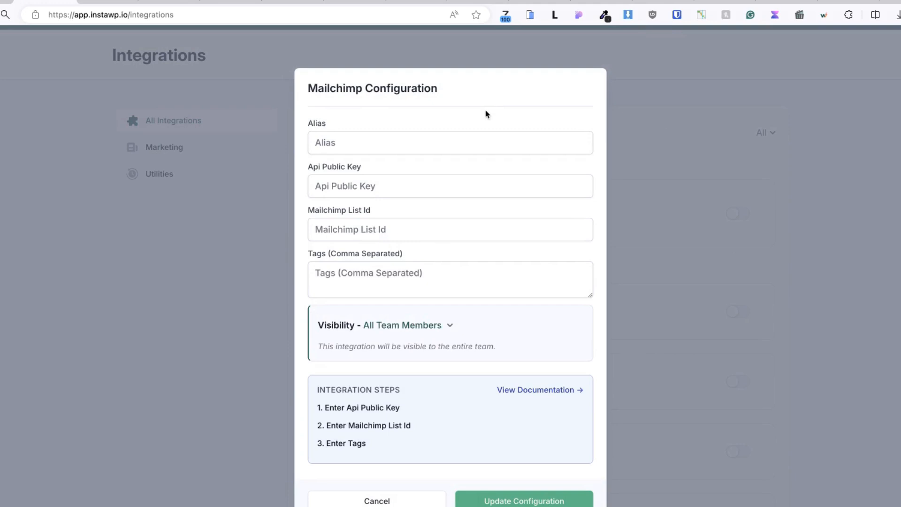
click(376, 499)
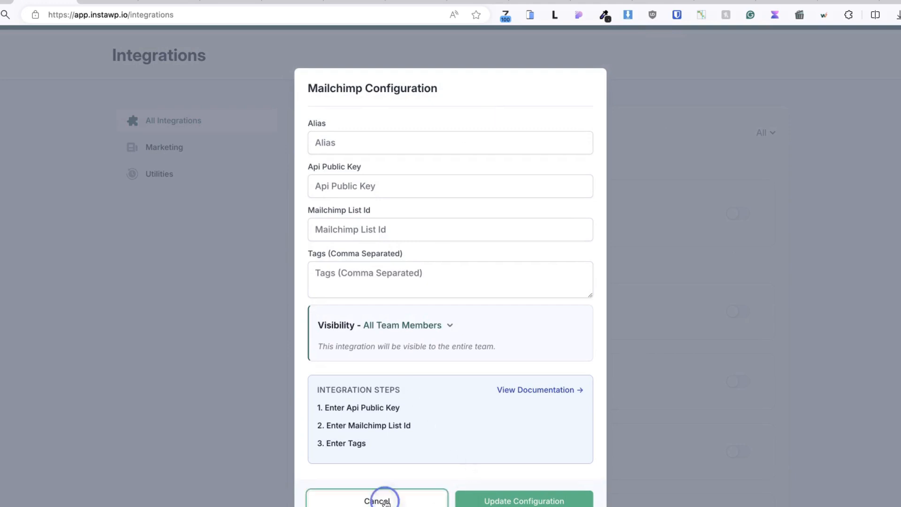
key(alt+Left)
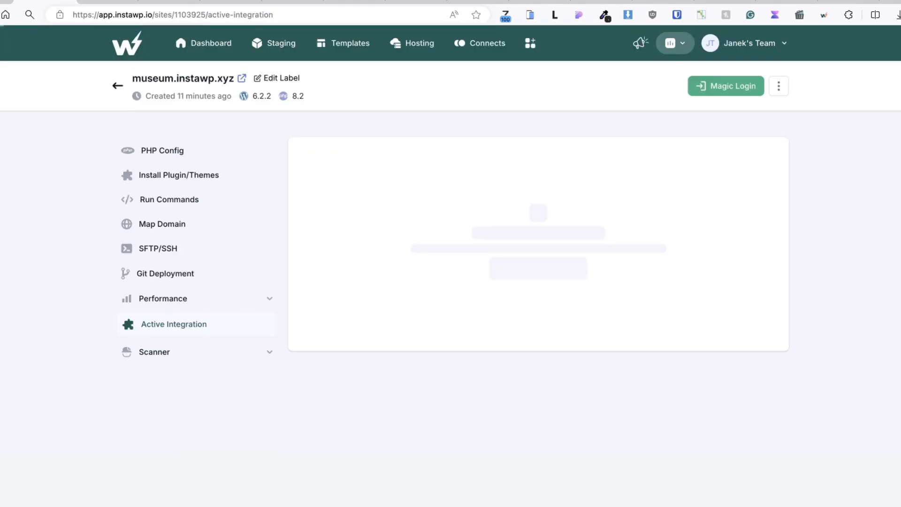
- View the site's Vulnerability Scanner section and return to the list of staging sites
click(271, 352)
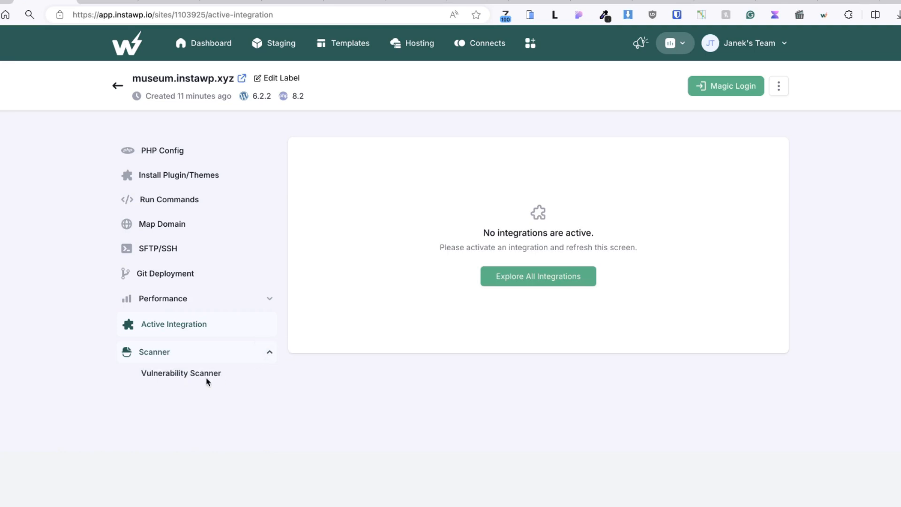
click(172, 374)
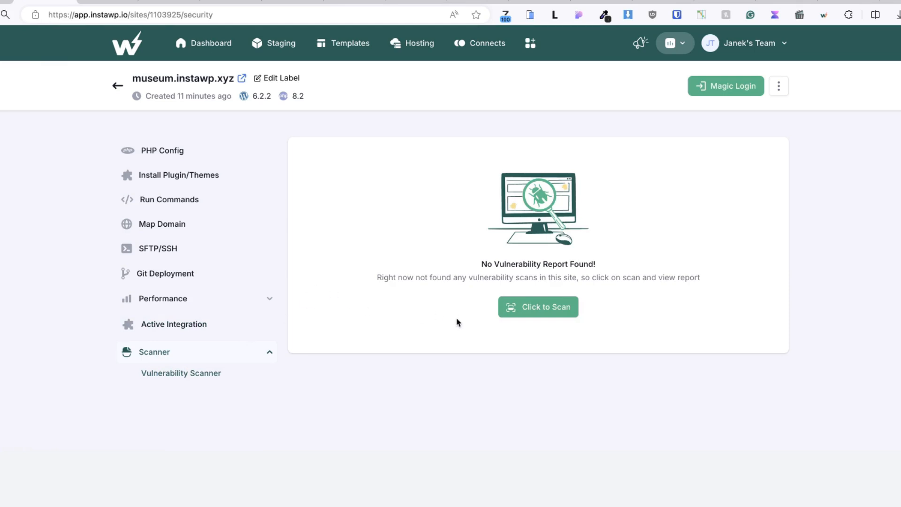
click(118, 86)
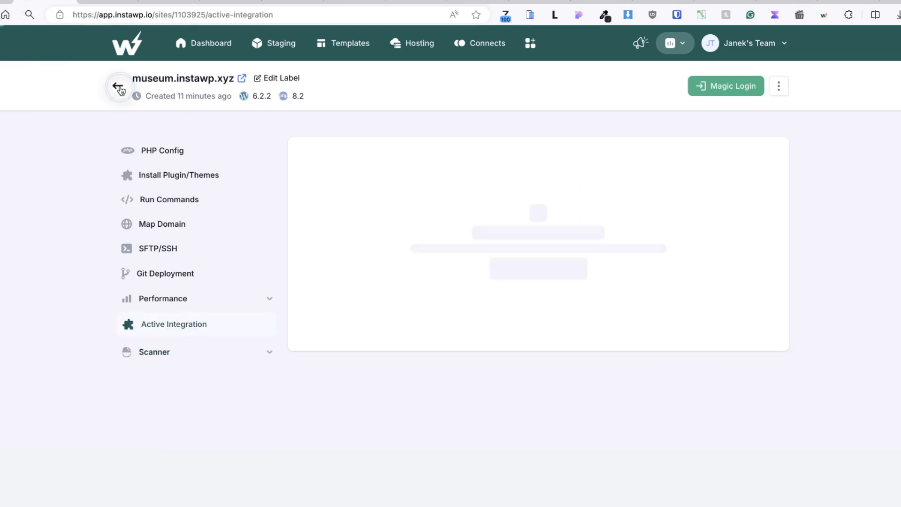
click(117, 86)
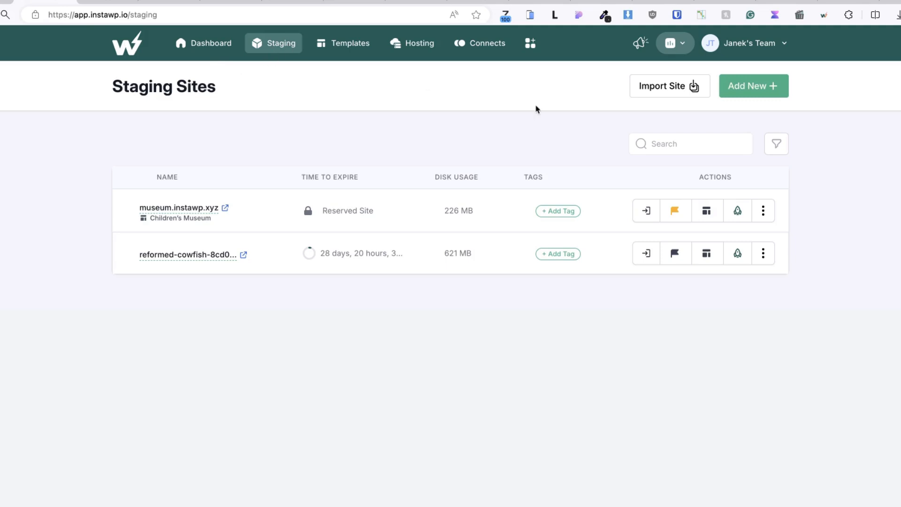
- View the WordPress login credentials of museum.instawp.xyz and close the details
click(763, 213)
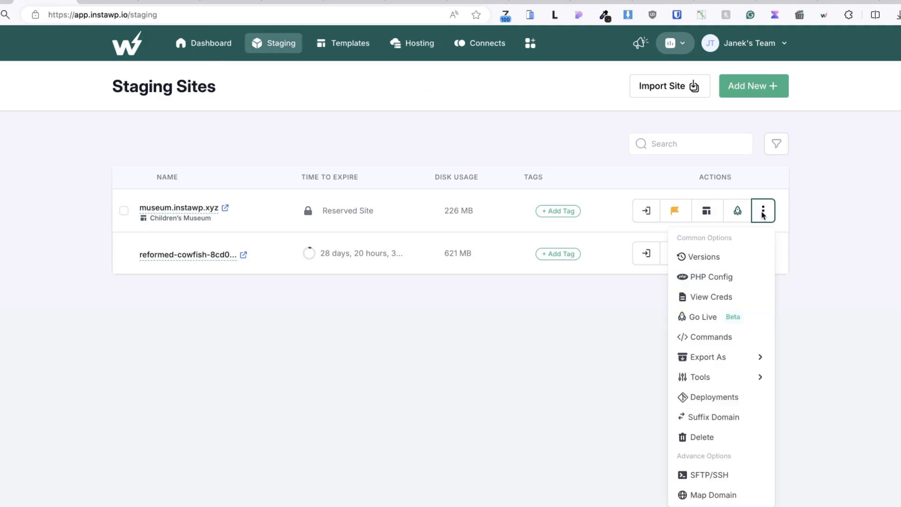
click(698, 297)
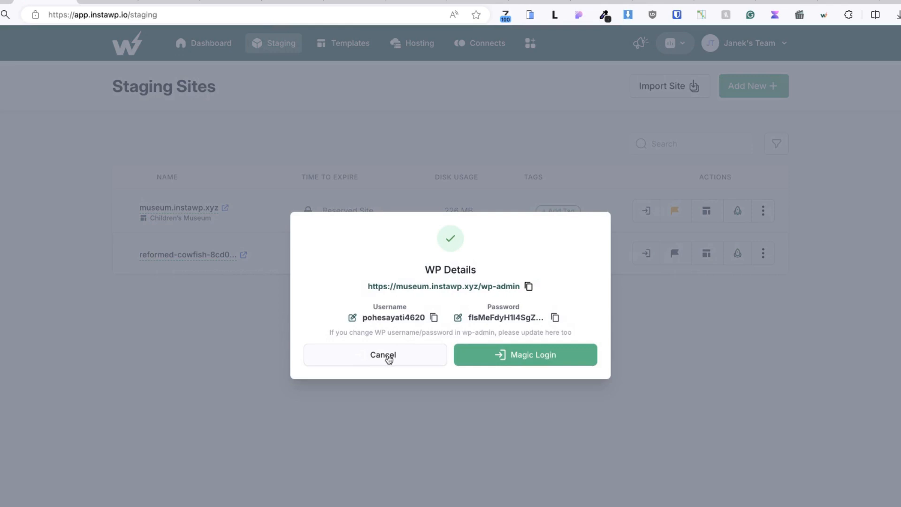
click(388, 358)
- Check the export options of museum.instawp.xyz and browse its database tables in the DB Editor
click(763, 211)
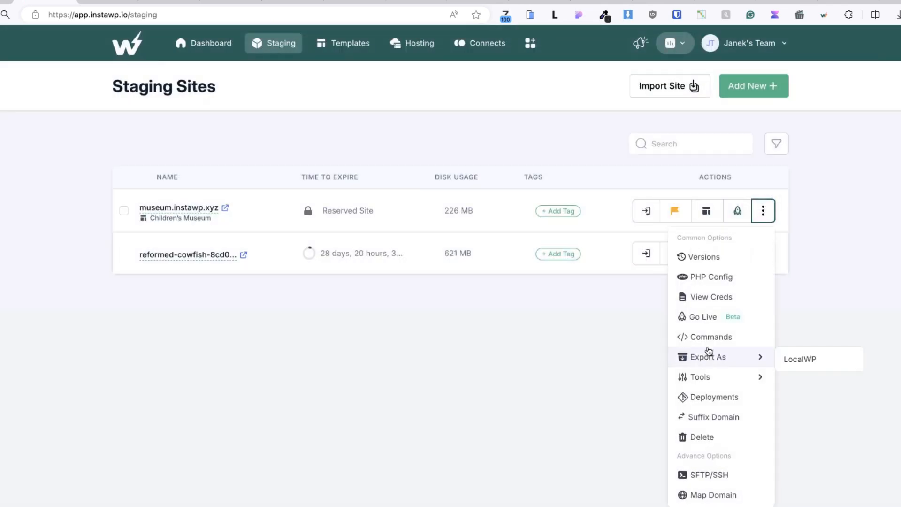
mouse_move(708, 359)
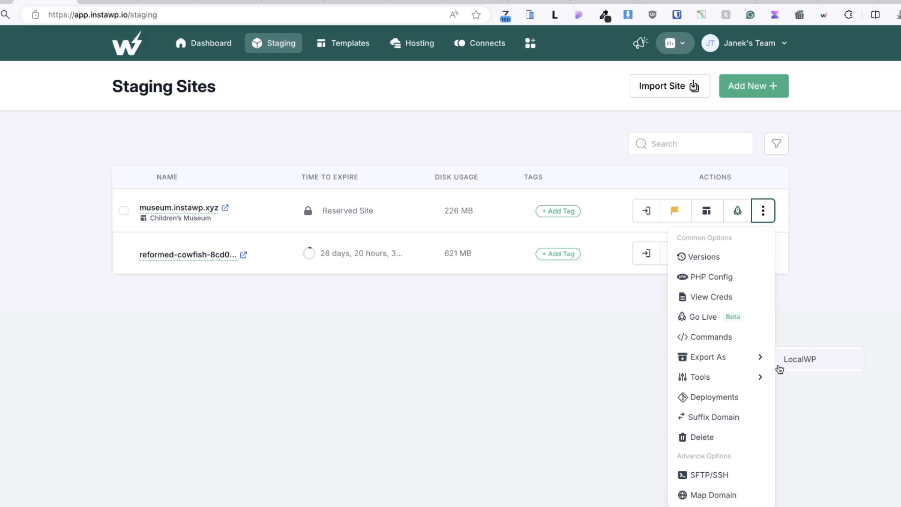
mouse_move(730, 379)
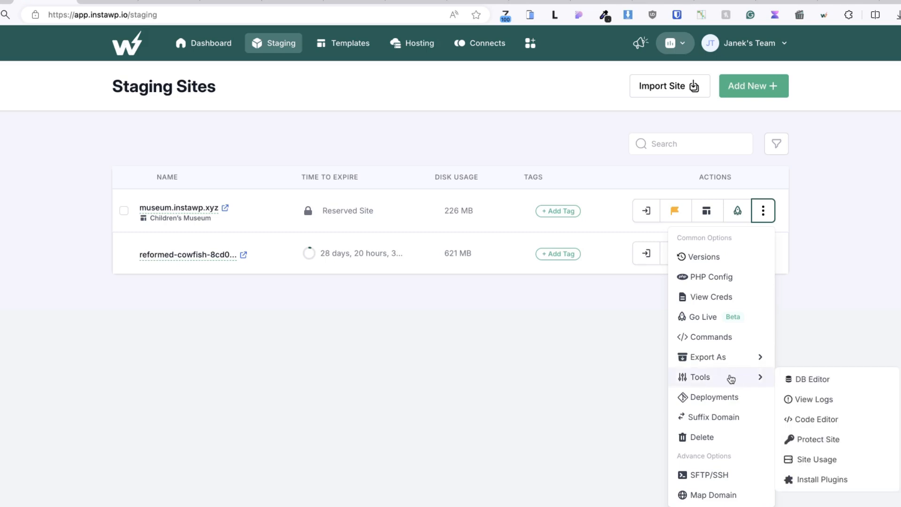
click(837, 383)
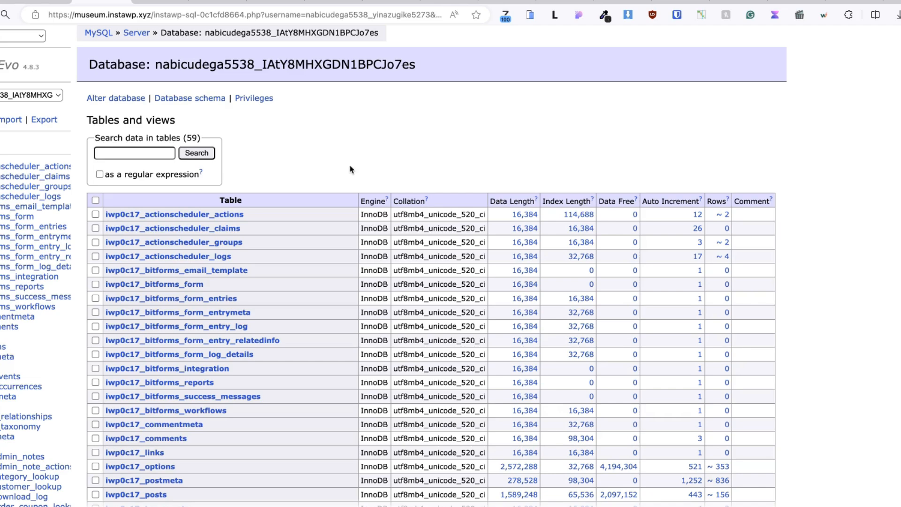
scroll(346, 189, down, 4)
scroll(346, 189, up, 4)
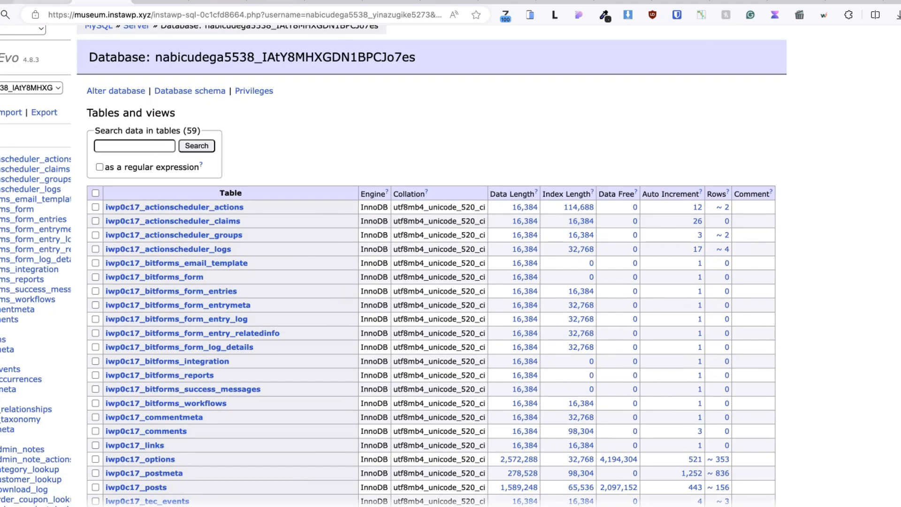
click(42, 2)
- Look at the Protect Site username and password settings for museum.instawp.xyz without saving them
click(763, 212)
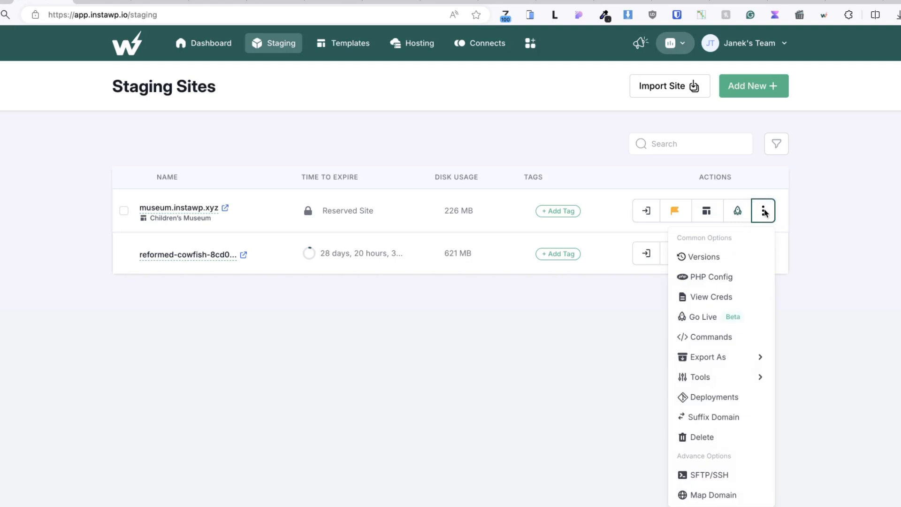
mouse_move(735, 384)
click(819, 439)
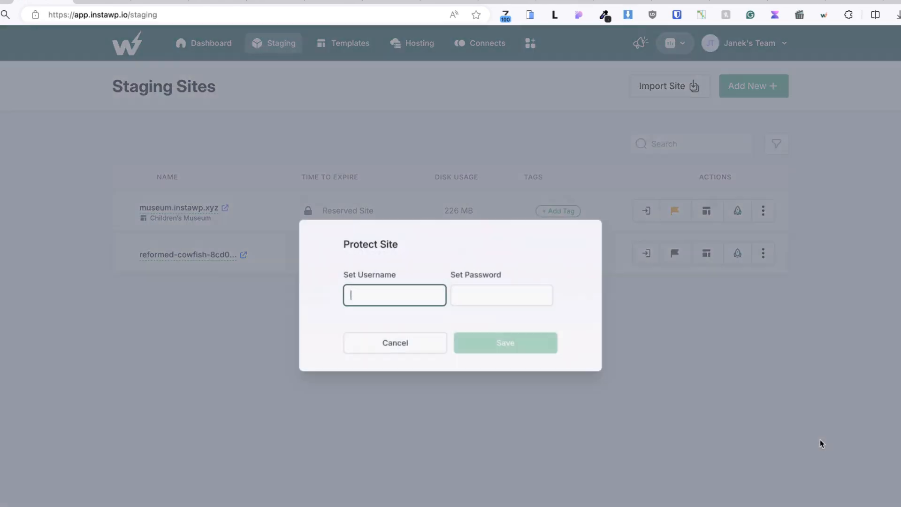
click(415, 345)
- Check the Site Usage tool, the WordPress admin address and the Suffix Domain option of museum.instawp.xyz
click(763, 212)
mouse_move(737, 376)
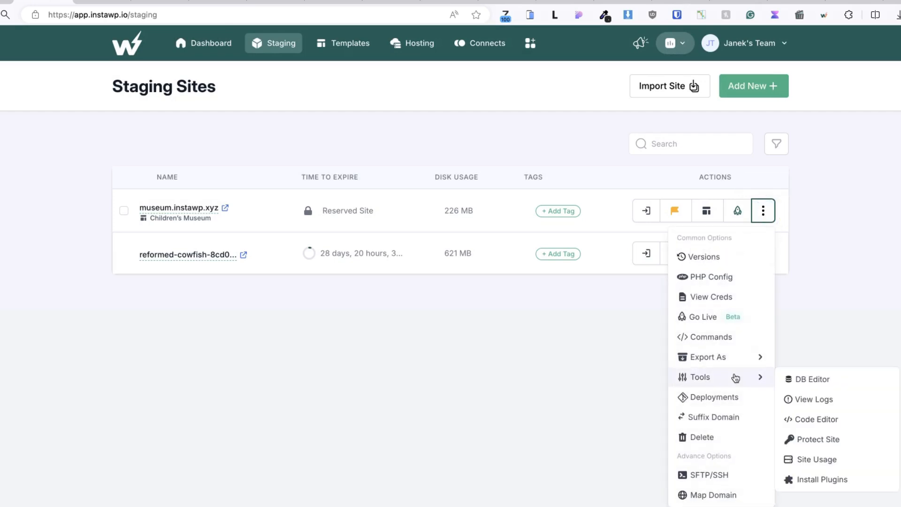
click(811, 460)
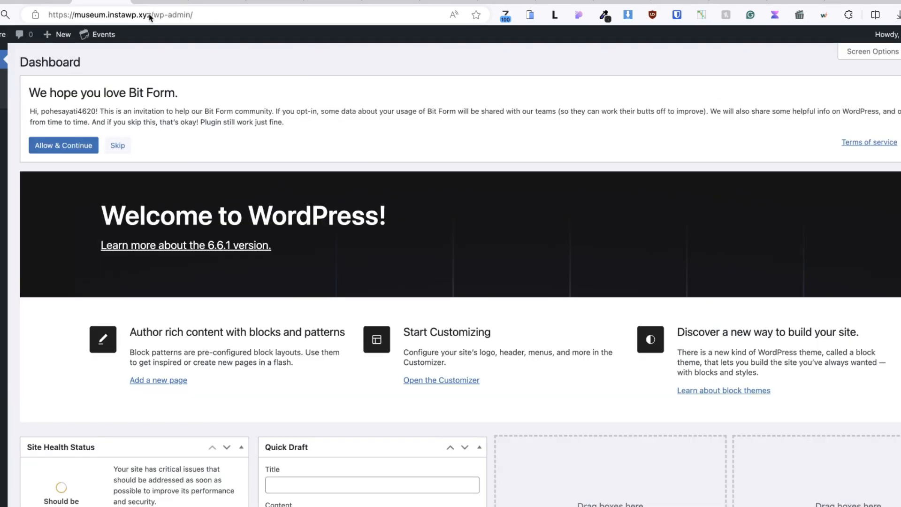
click(149, 17)
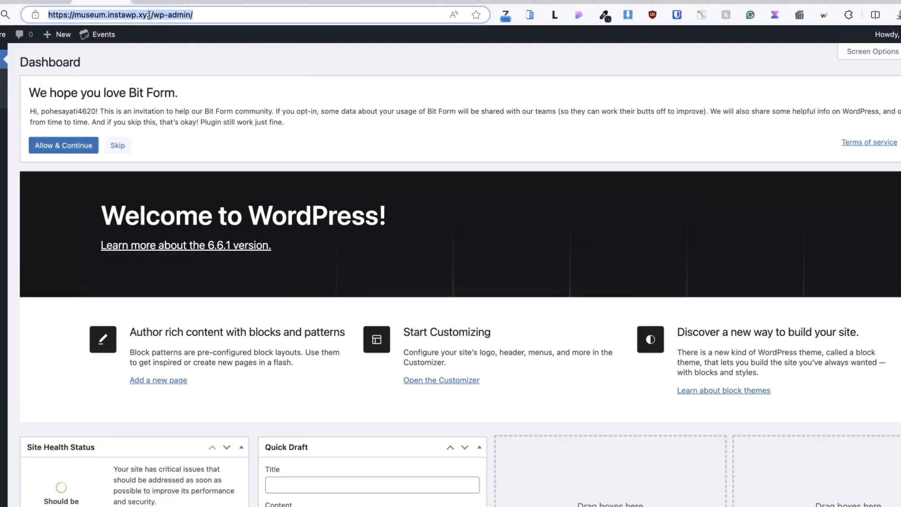
click(152, 14)
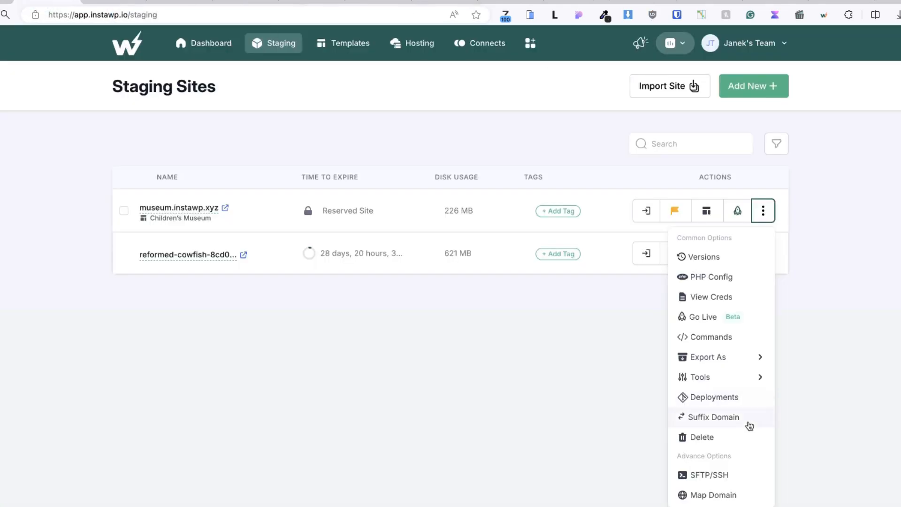
click(720, 419)
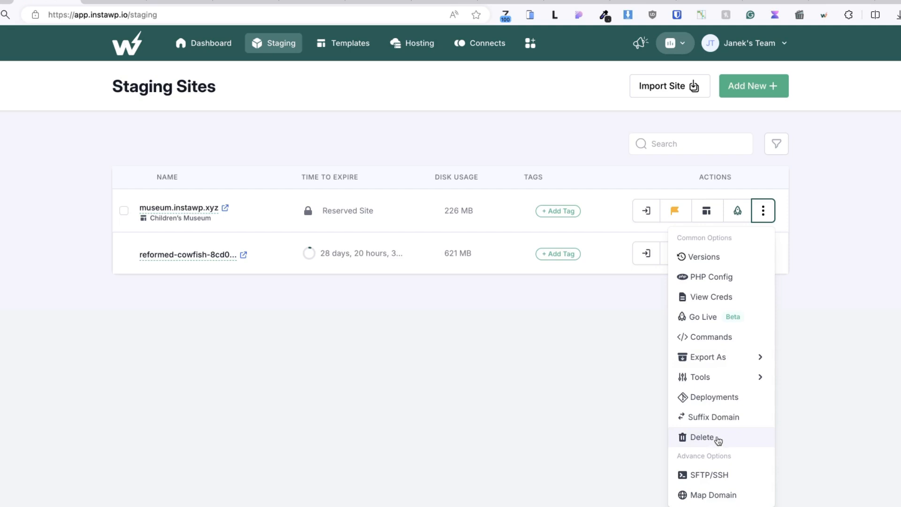
- Try to delete museum.instawp.xyz, and remove its Reserved status
click(706, 439)
click(625, 384)
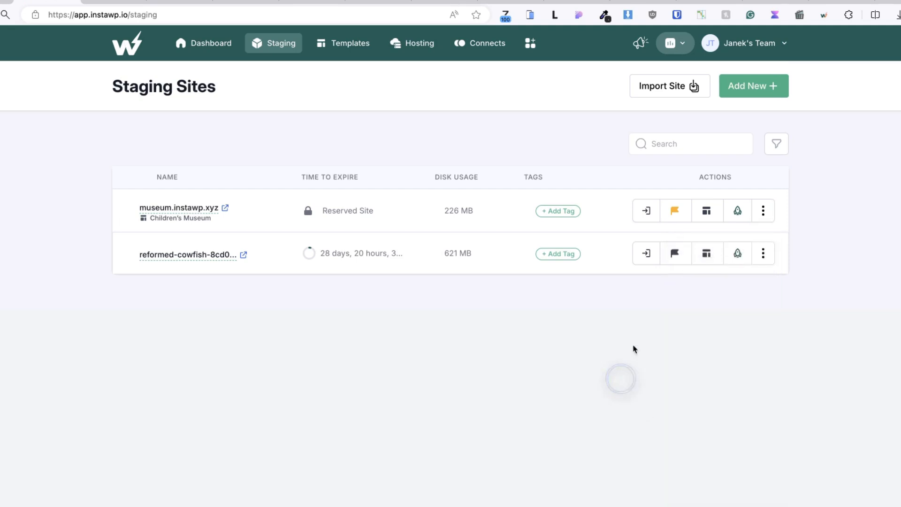
click(675, 212)
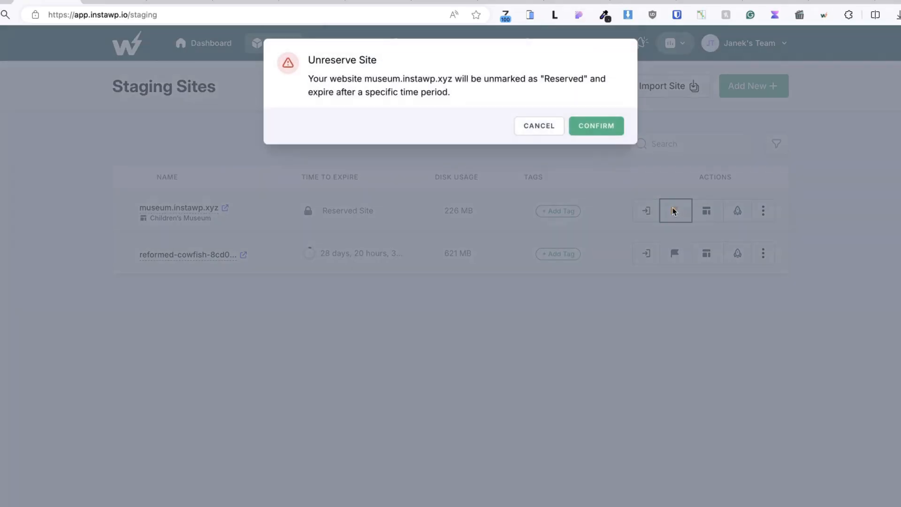
click(593, 128)
click(763, 211)
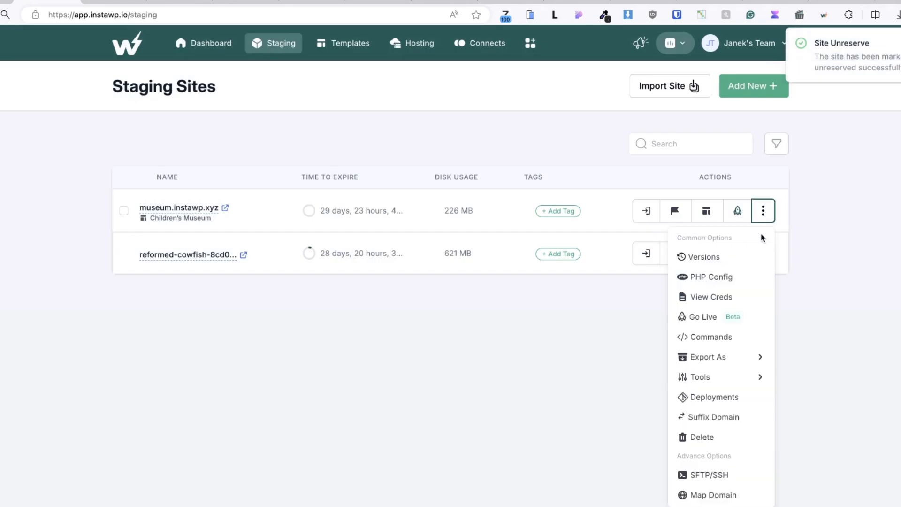
click(700, 443)
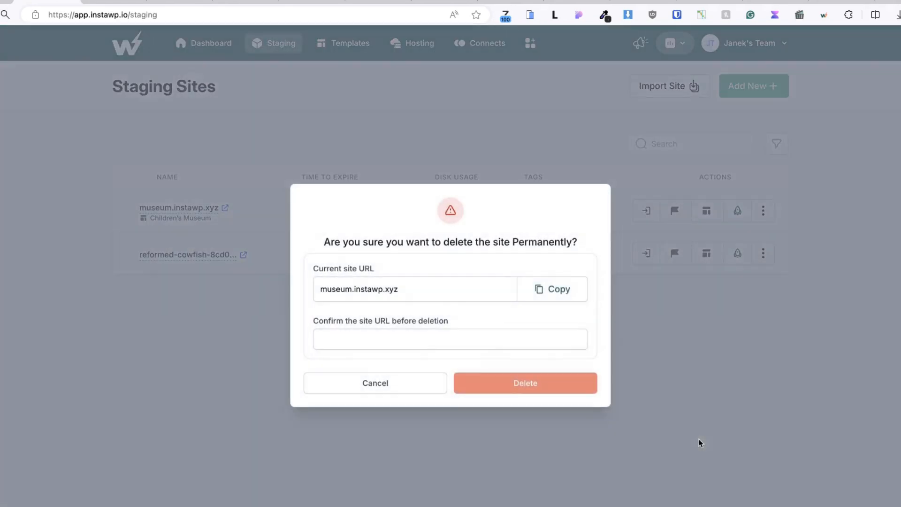
click(549, 288)
click(383, 340)
key(ctrl+v)
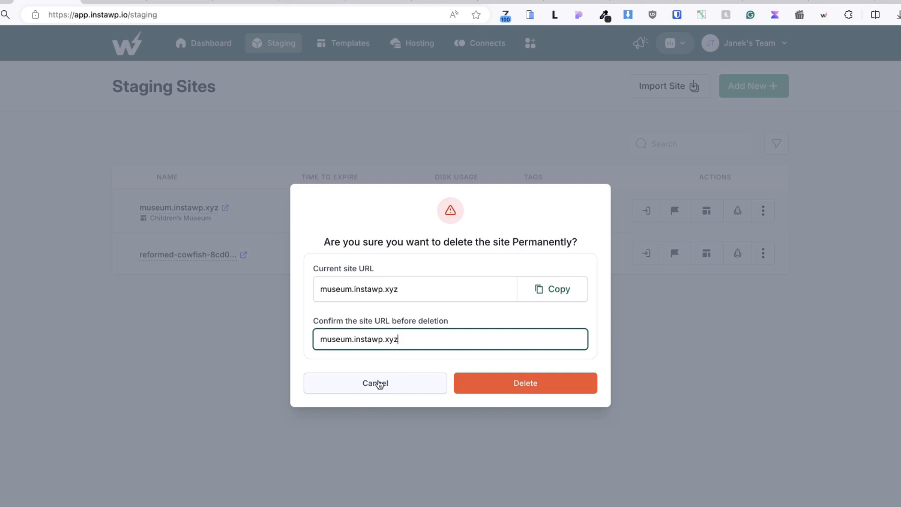
click(380, 384)
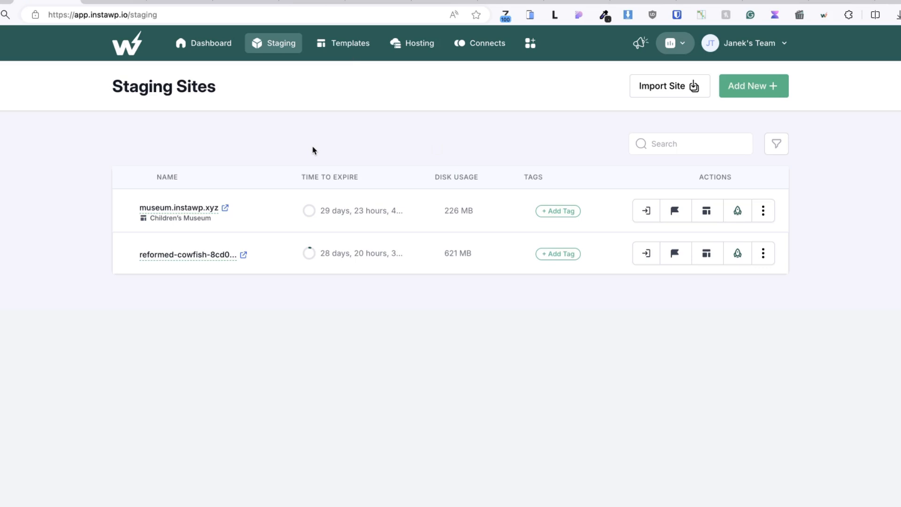
- Save museum.instawp.xyz as a Shared template named Museum, with Instant Template enabled
click(707, 211)
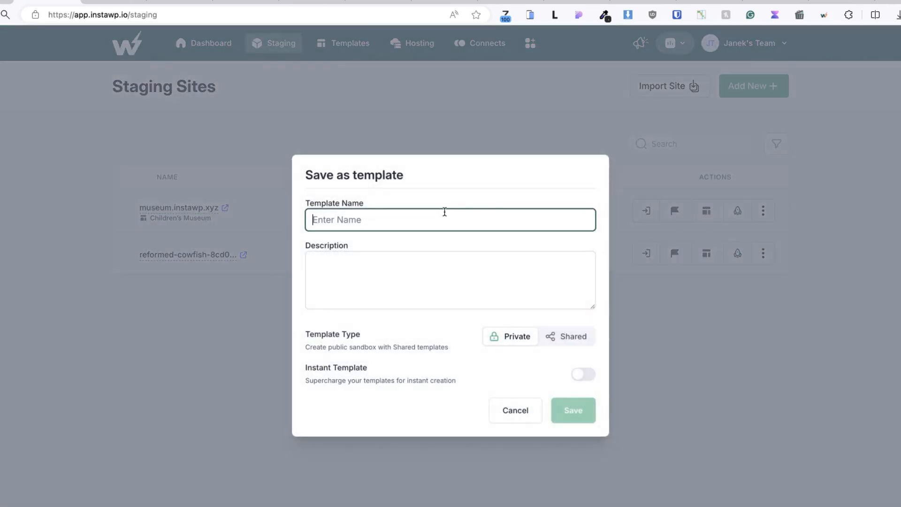
text(M)
text(use)
key(BackSpace)
text(seum)
click(355, 262)
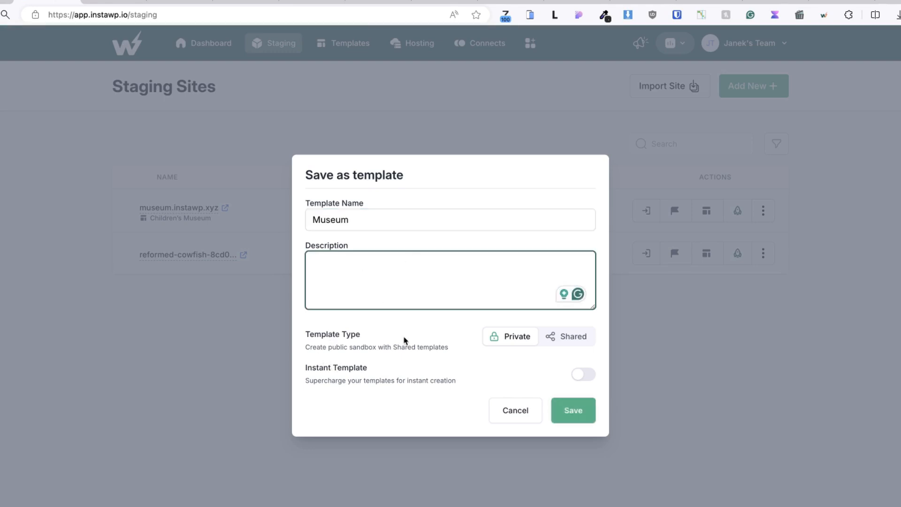
click(563, 340)
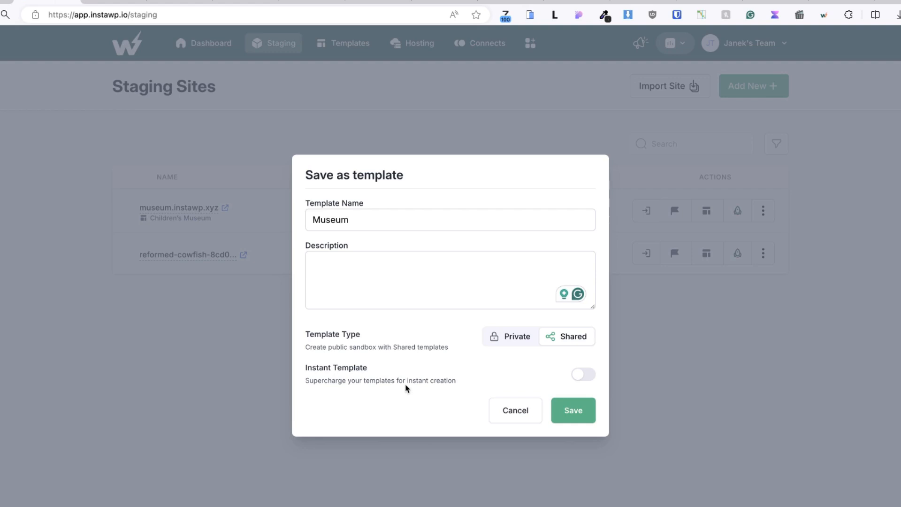
click(579, 379)
click(579, 417)
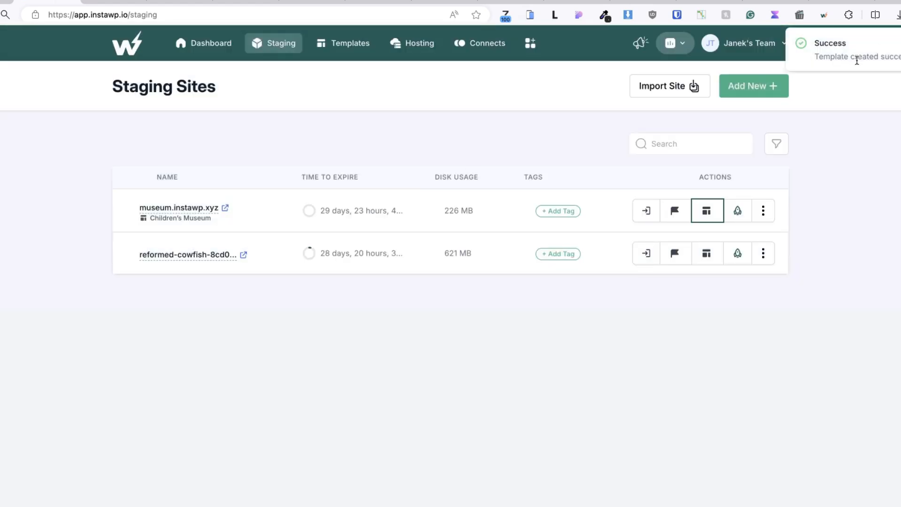
- Look at the Museum template in the templates list and check which additional actions it offers
click(351, 45)
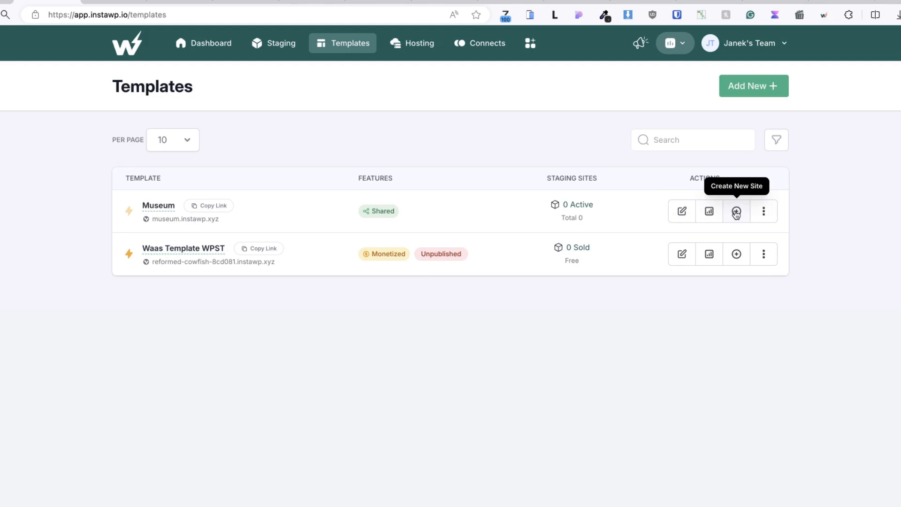
click(764, 212)
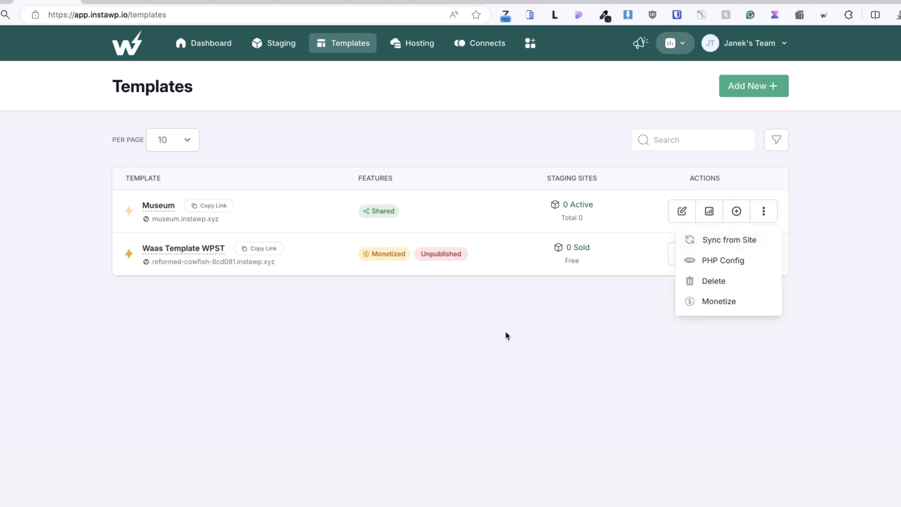
click(507, 336)
- Check the admin address of the live site my.wpsimpletuts.com and view the connected sites in InstaWP
drag(157, 15, 35, 15)
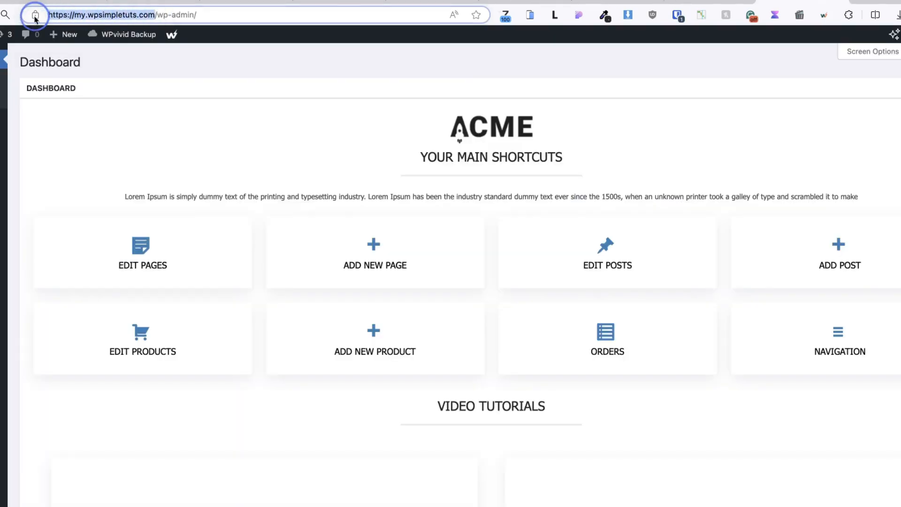
click(228, 71)
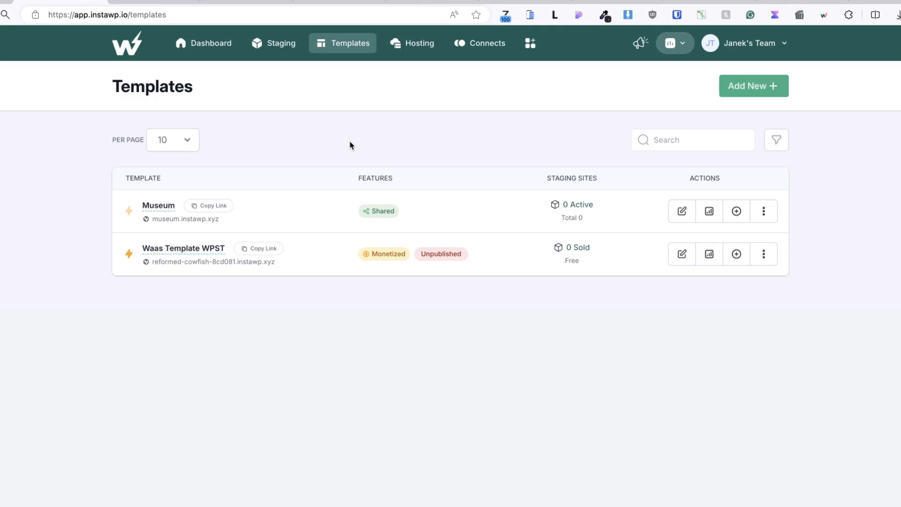
click(488, 43)
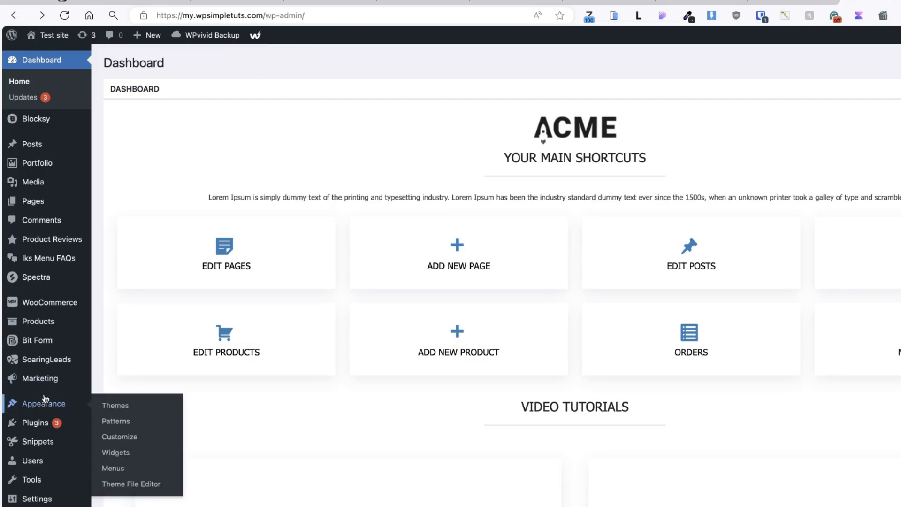
- Search the plugin directory on my.wpsimpletuts.com for instawp and look at the InstaWP Connect plugin
mouse_move(48, 432)
click(129, 441)
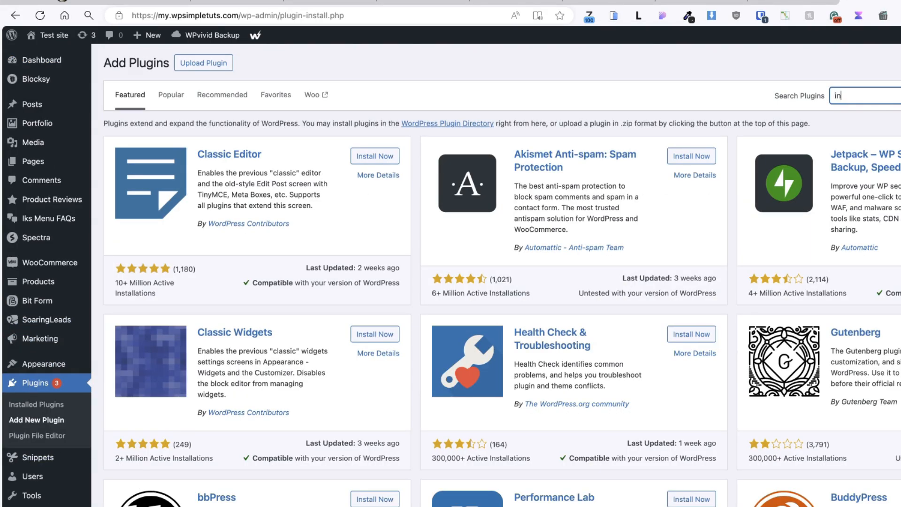
text(instawp)
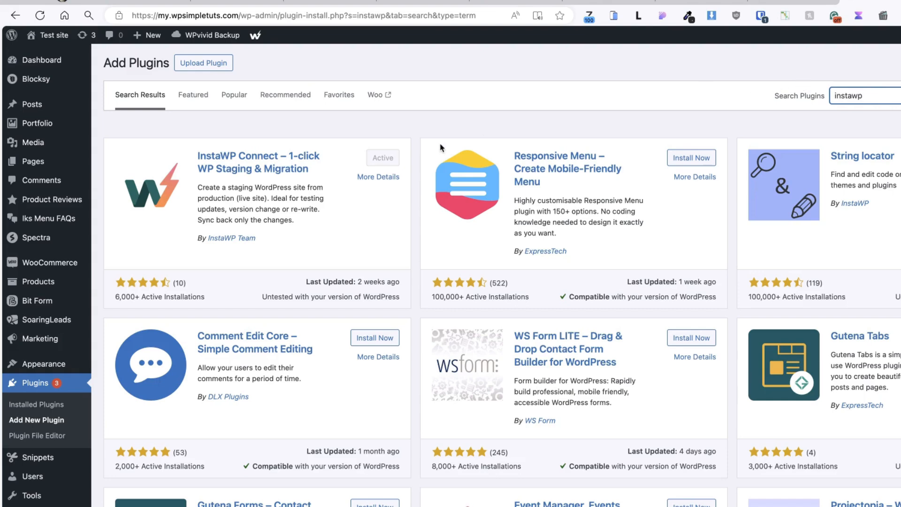
scroll(221, 249, down, 3)
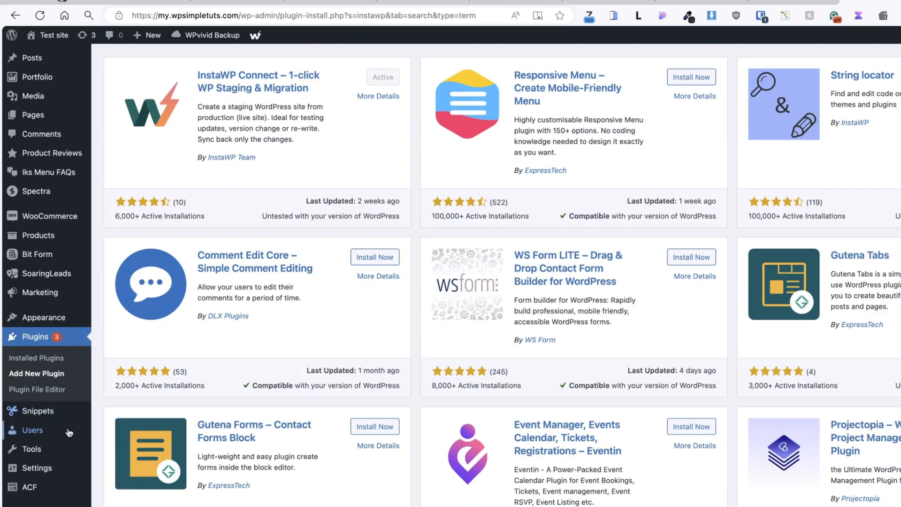
- Start a staging site from the InstaWP tool of my.wpsimpletuts.com, using Full Staging as its type
mouse_move(80, 450)
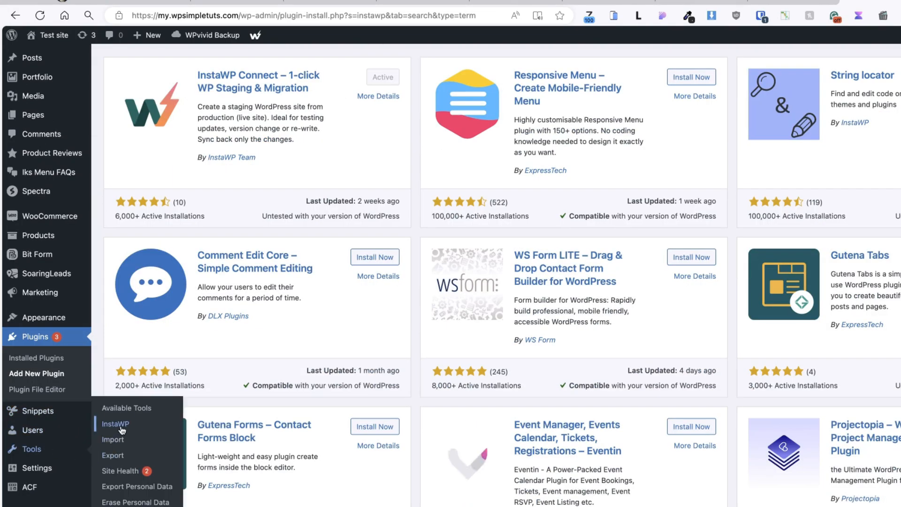
click(121, 426)
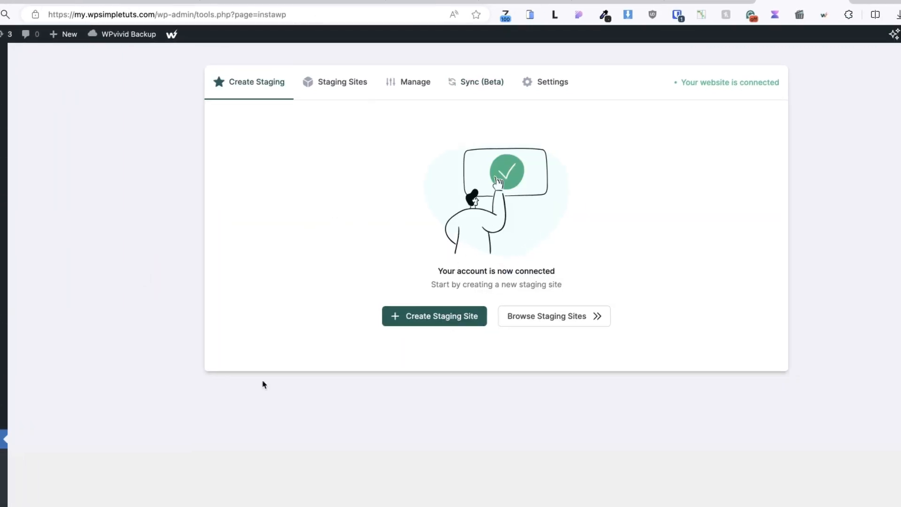
click(100, 15)
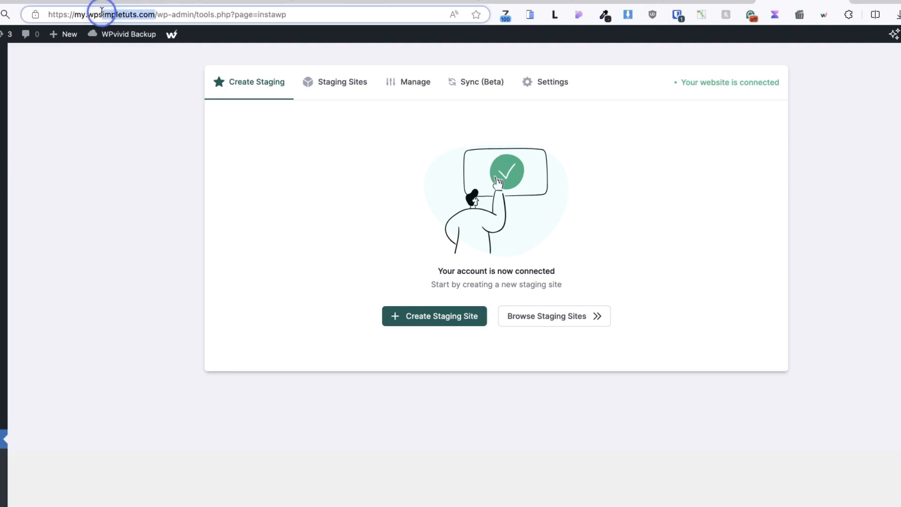
click(97, 207)
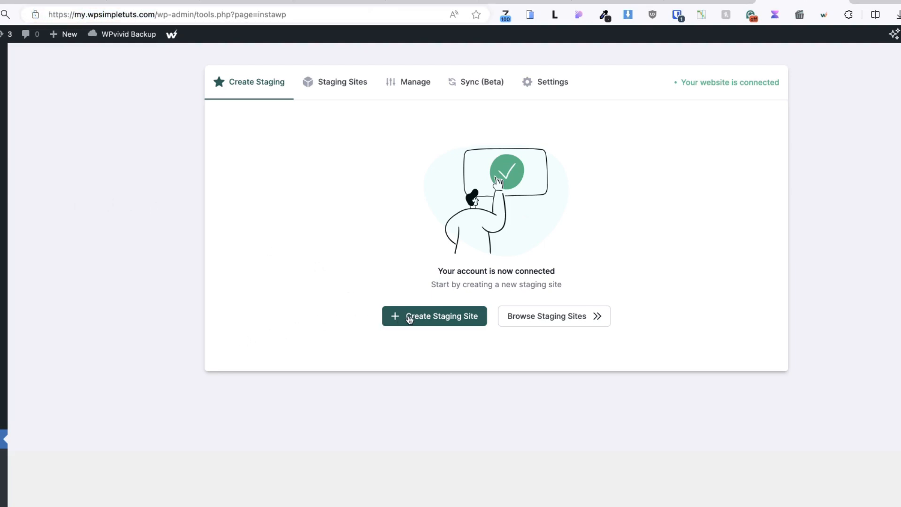
click(441, 321)
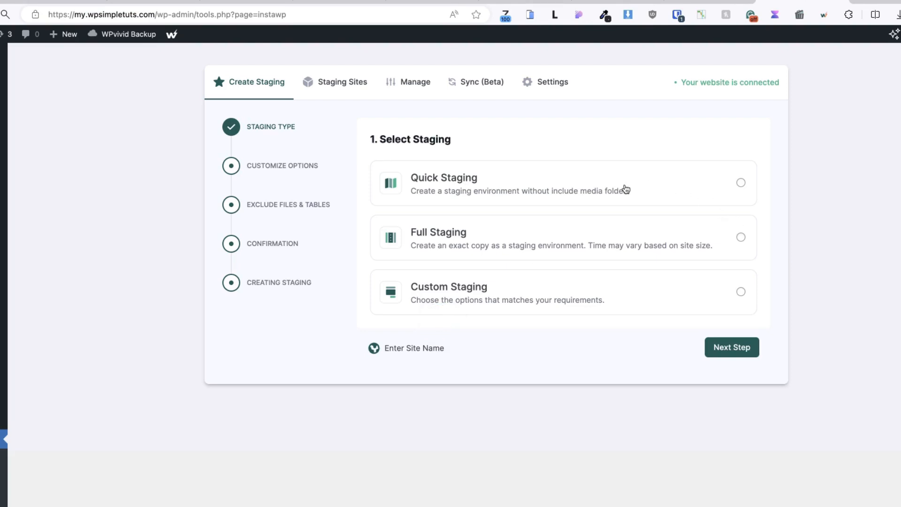
click(740, 237)
click(735, 353)
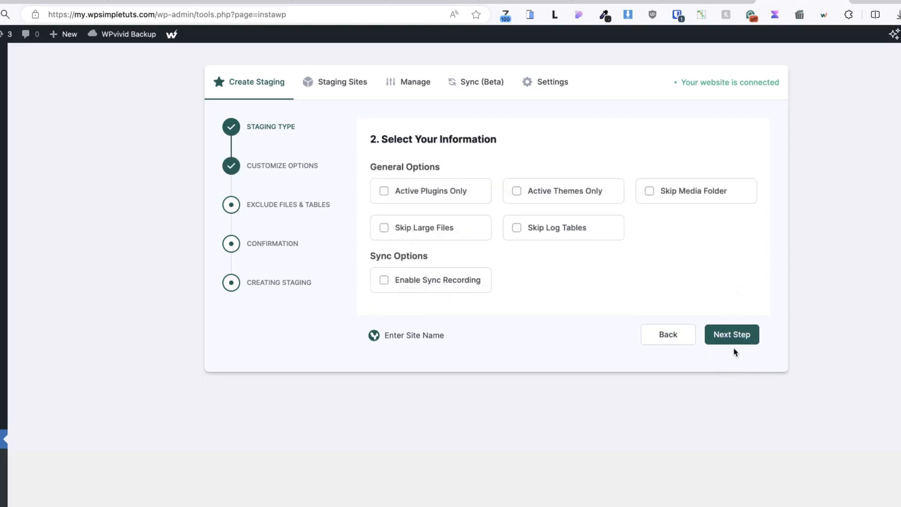
- Select Skip Large Files, Skip Log Tables and Enable Sync Recording, accept the proposed exclusions and create the staging site
click(407, 234)
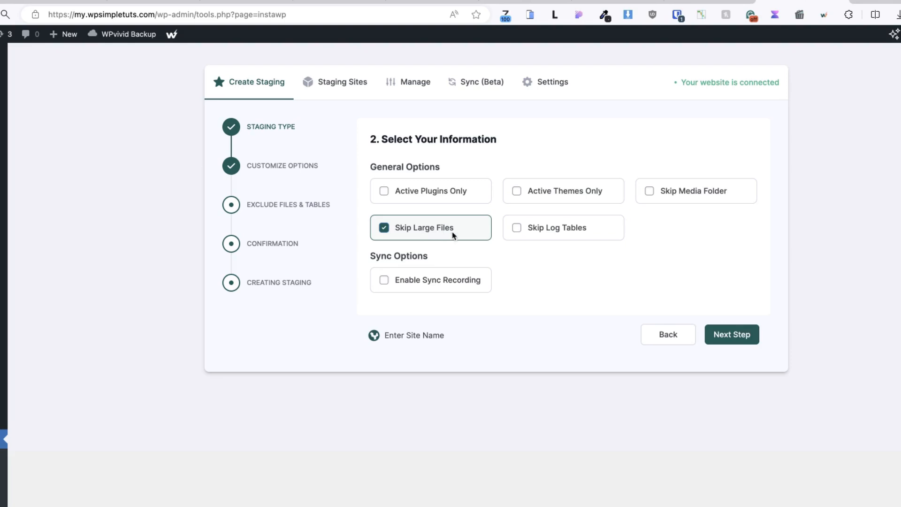
click(563, 232)
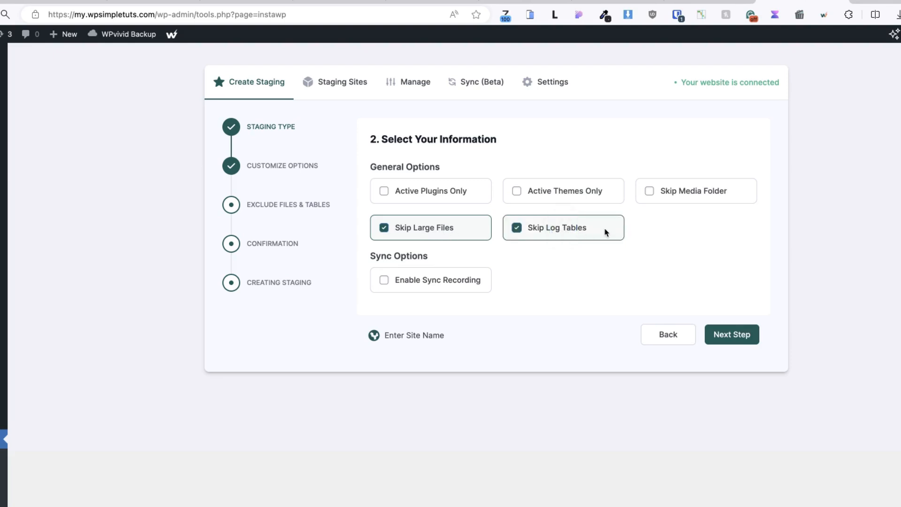
click(403, 281)
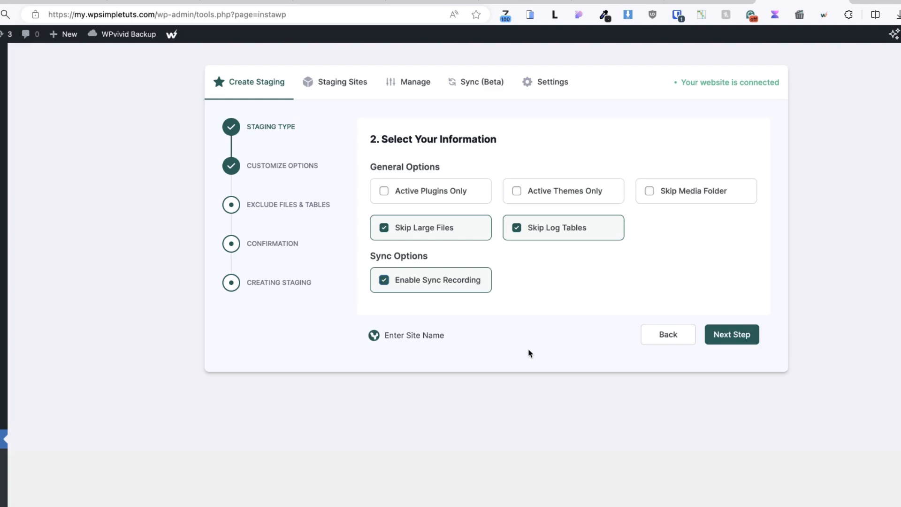
click(730, 335)
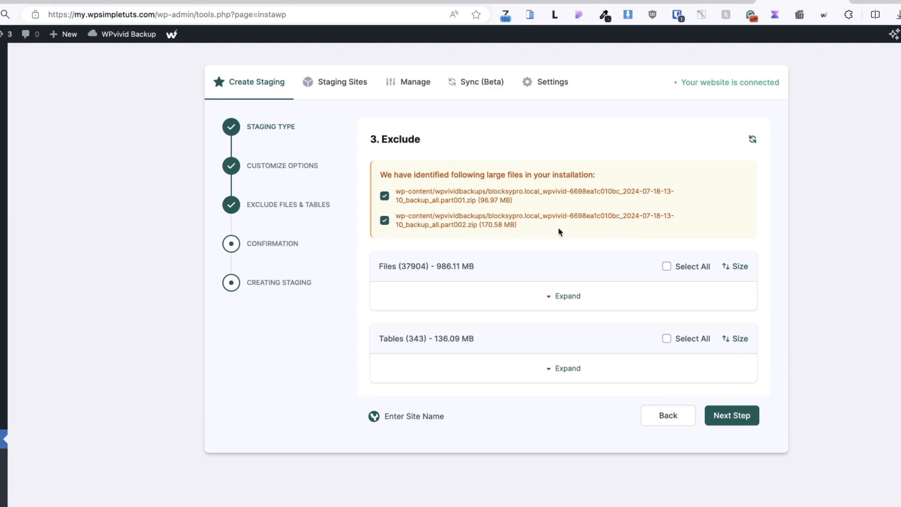
click(746, 414)
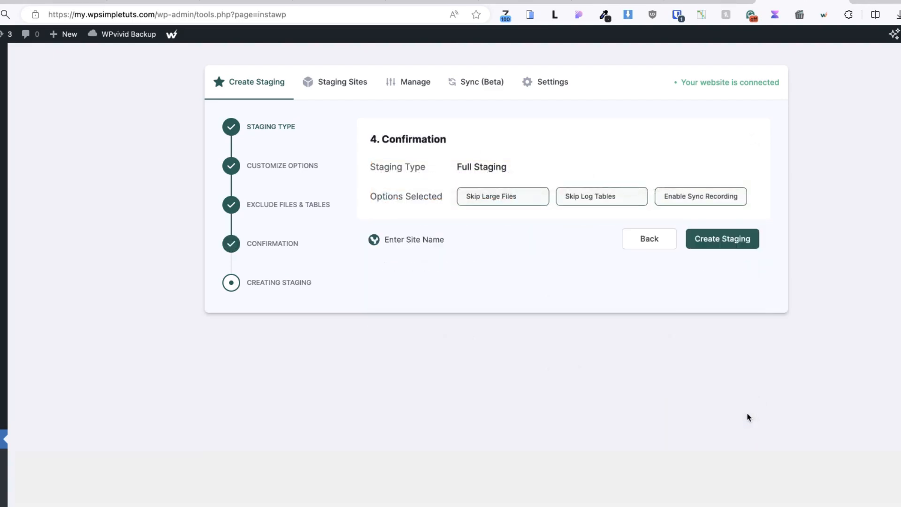
click(725, 240)
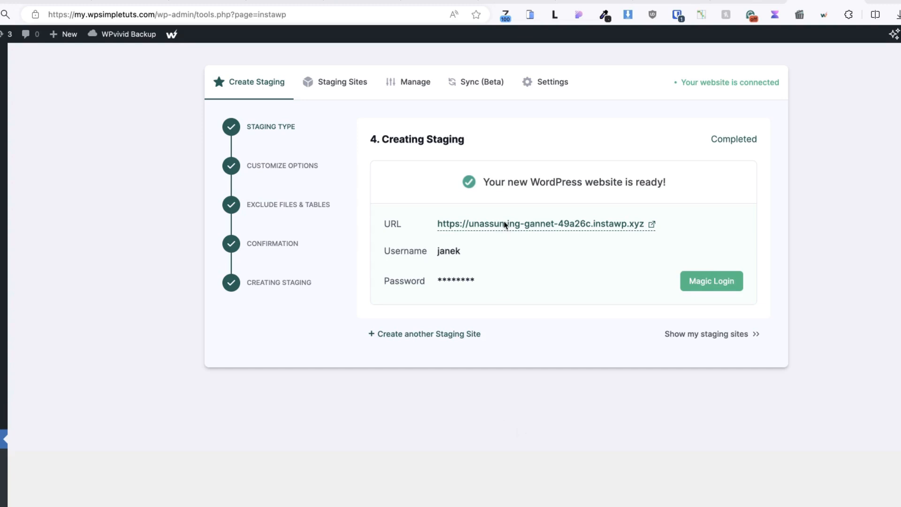
- Log in to the new staging site with Magic Login and visit its front end
click(716, 283)
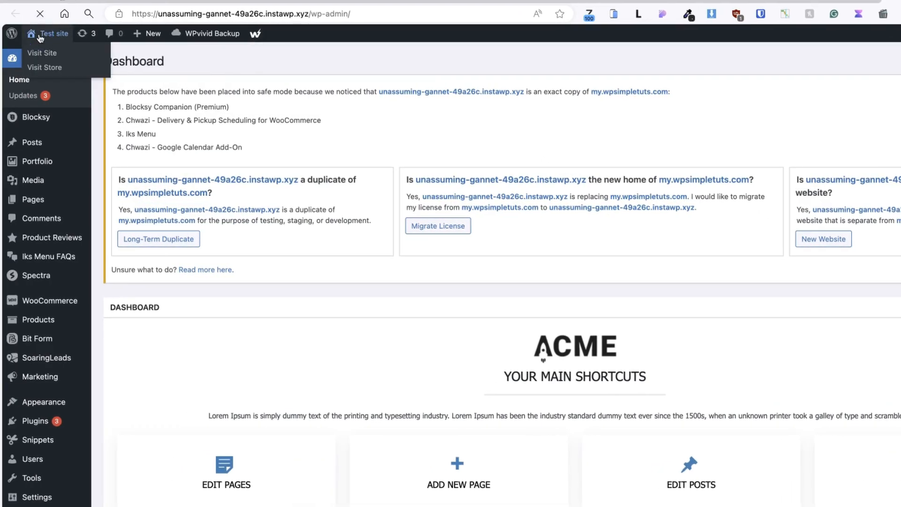
click(40, 37)
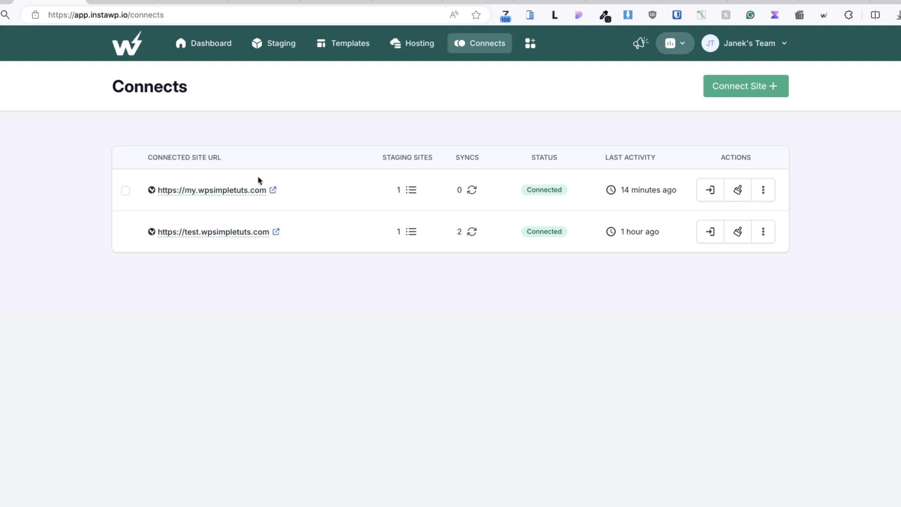
- Turn on listening for changes in Sync (Beta) on the live site my.wpsimpletuts.com and on its staging site
click(830, 3)
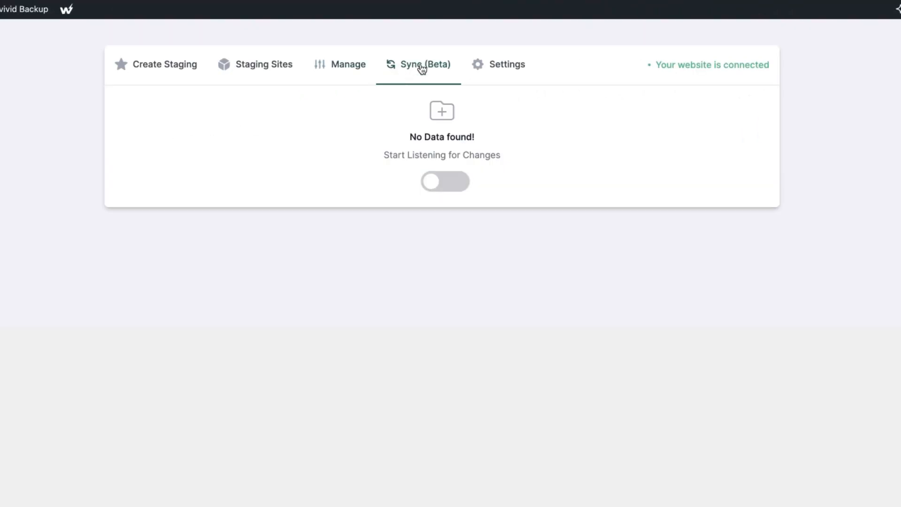
click(443, 186)
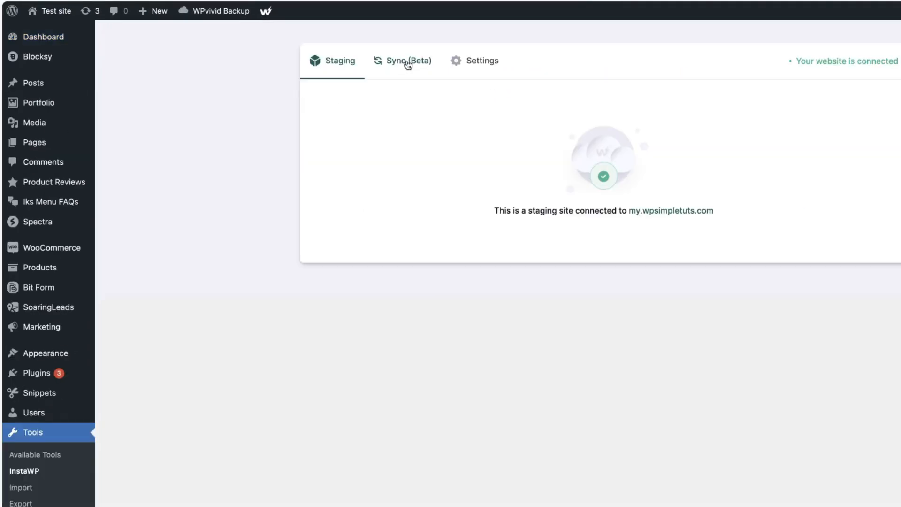
click(407, 63)
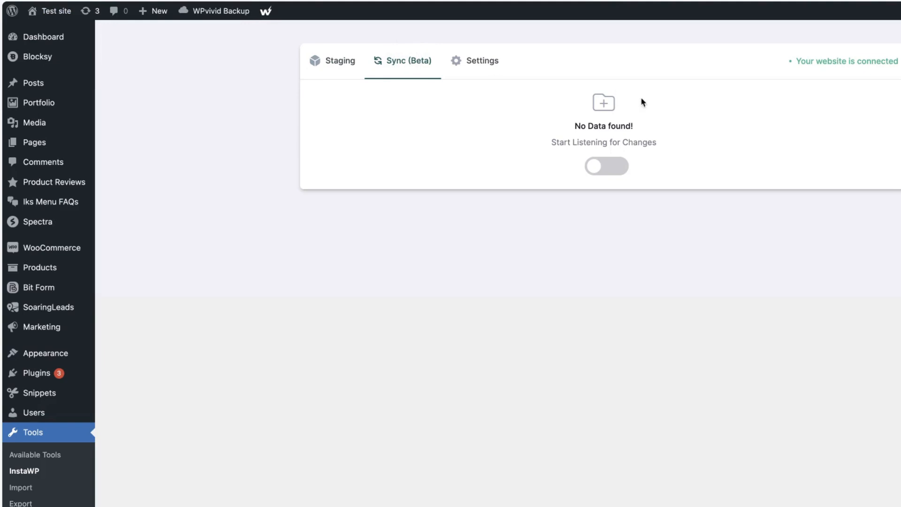
click(595, 168)
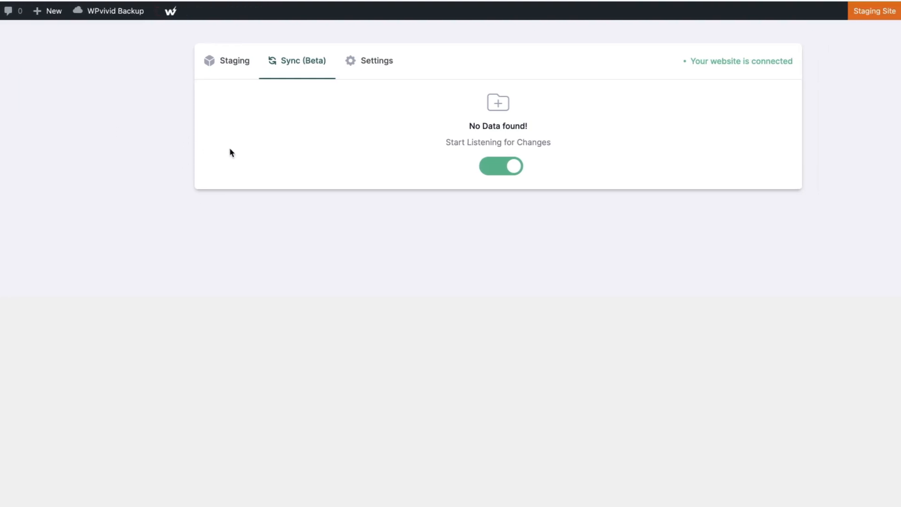
- Enable the WooCommerce (Beta) and WP Options (Beta) sync events in the staging site's InstaWP settings and save the changes
click(375, 62)
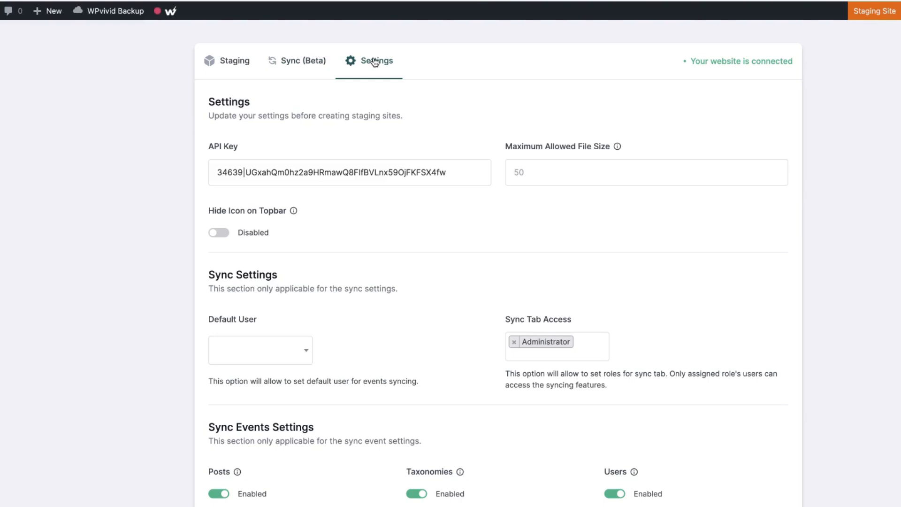
scroll(413, 225, down, 3)
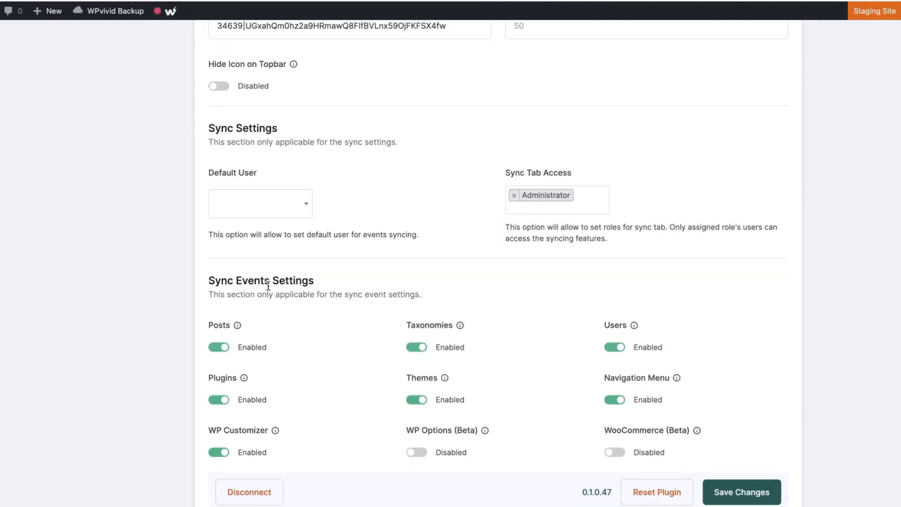
click(617, 452)
click(421, 452)
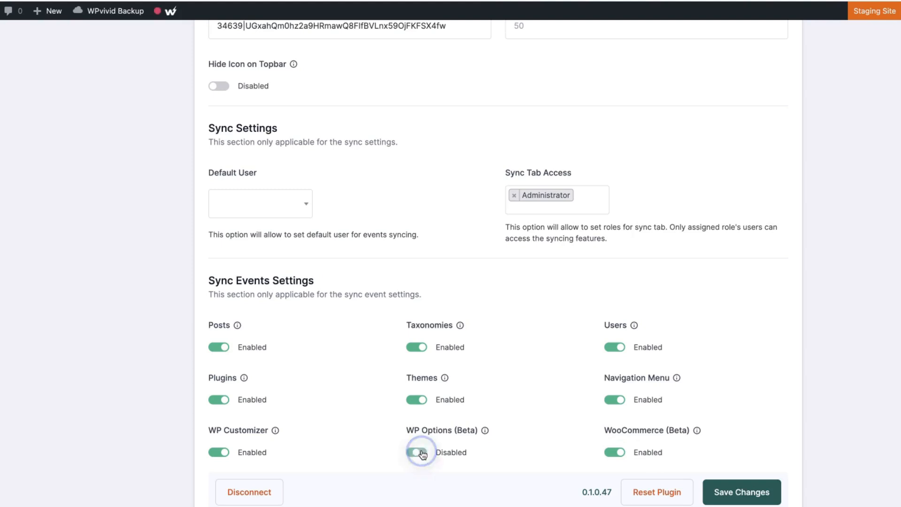
click(730, 497)
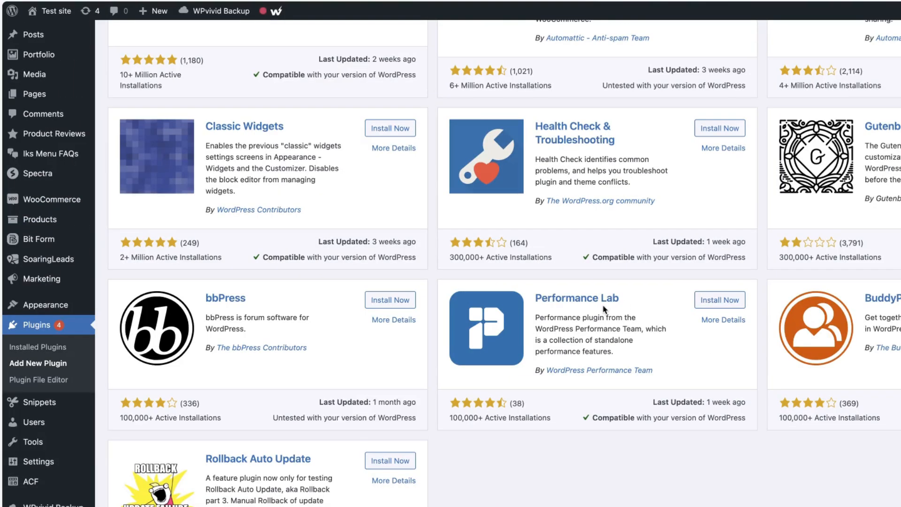
- Install and activate the Performance Lab plugin on the staging site
click(730, 302)
click(725, 299)
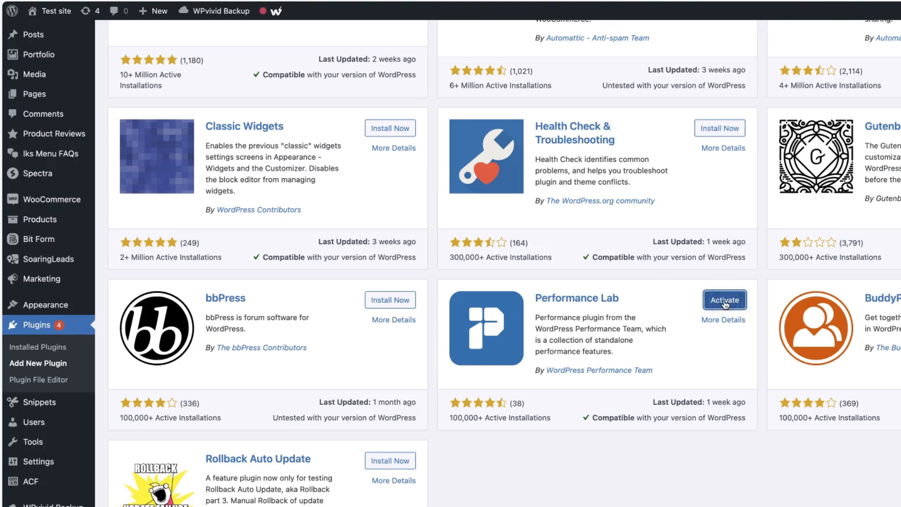
- Activate the Image Placeholders and Performant Translations features of Performance Lab on the staging site
click(402, 78)
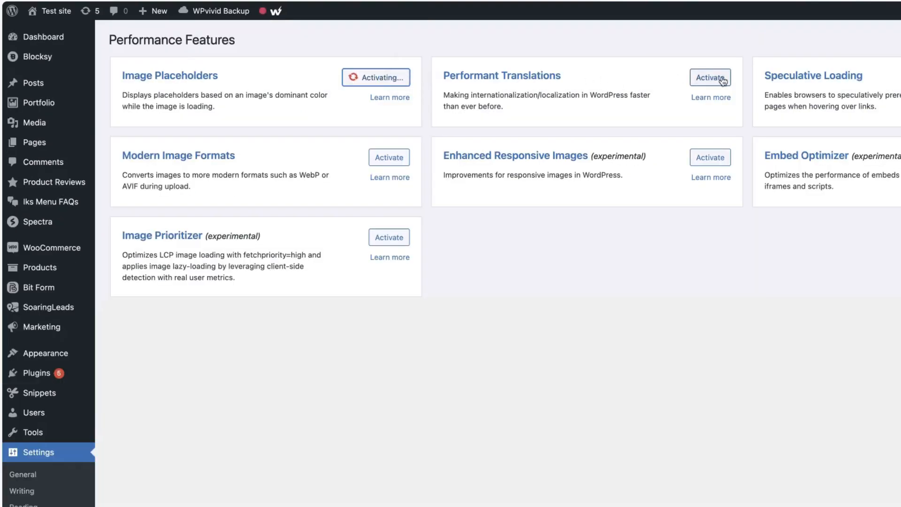
click(723, 79)
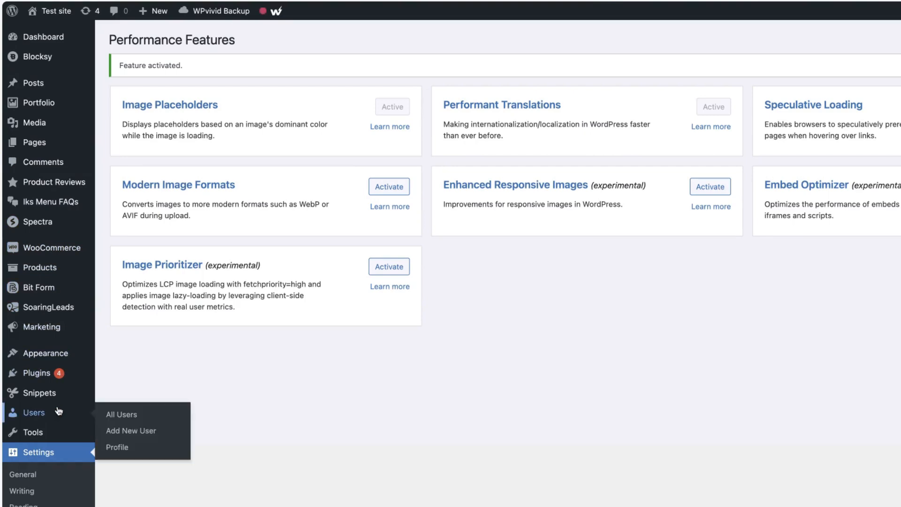
mouse_move(276, 14)
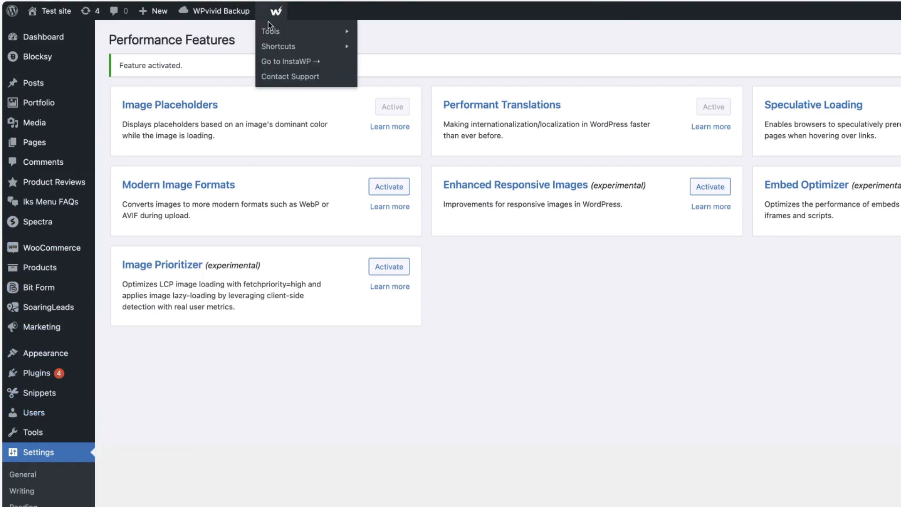
click(270, 30)
click(404, 61)
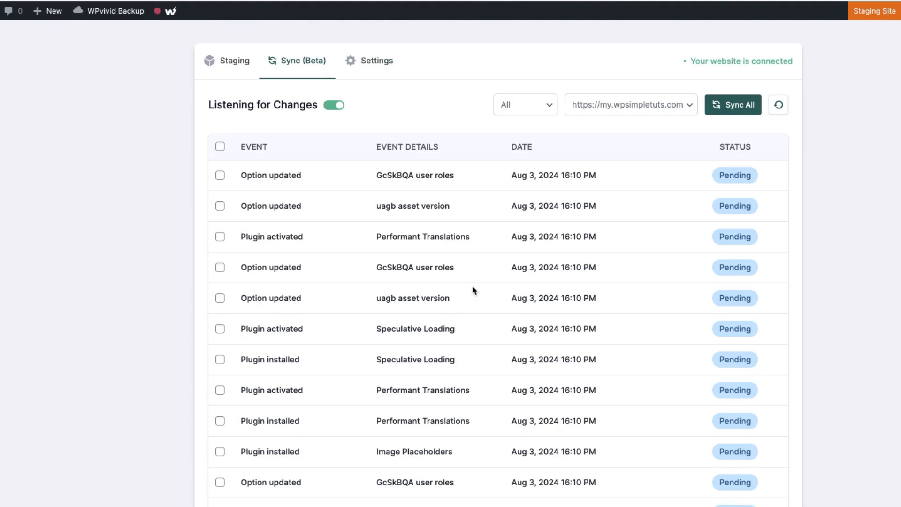
scroll(472, 287, down, 8)
scroll(473, 288, up, 8)
click(732, 108)
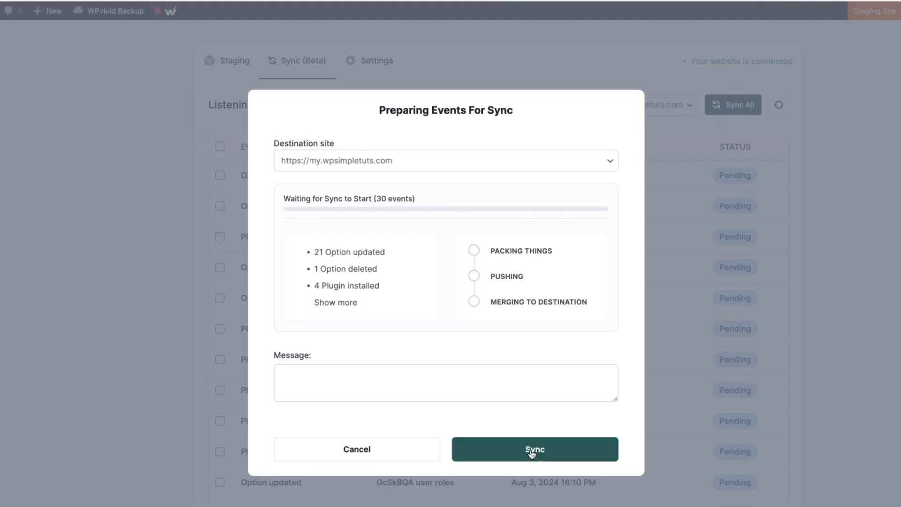
click(532, 452)
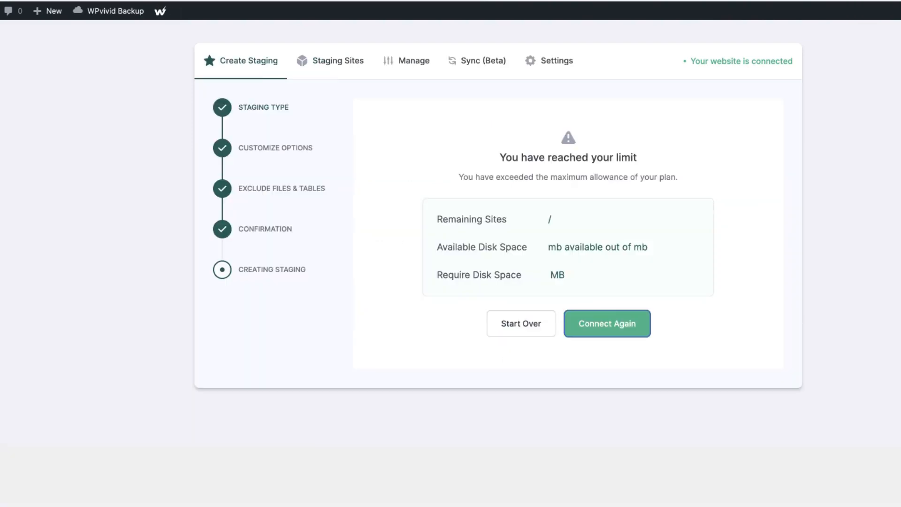
- Check the live site's installed plugins for Performance Lab, dismissing its notice, and view its performance feature settings
click(43, 273)
mouse_move(40, 371)
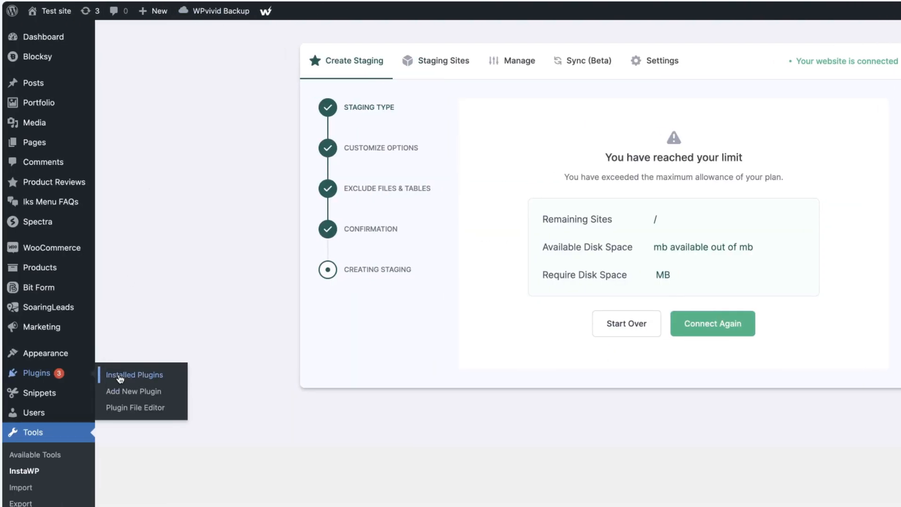
click(118, 373)
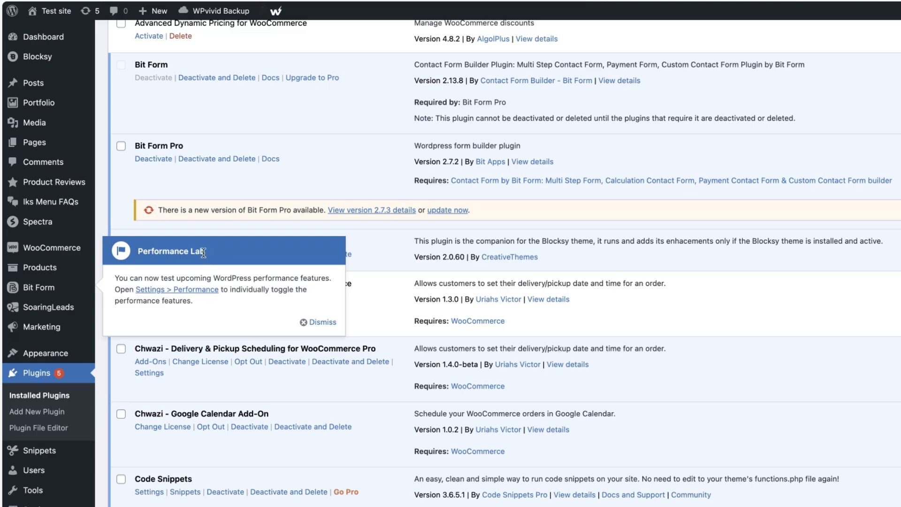
click(319, 322)
scroll(322, 295, down, 15)
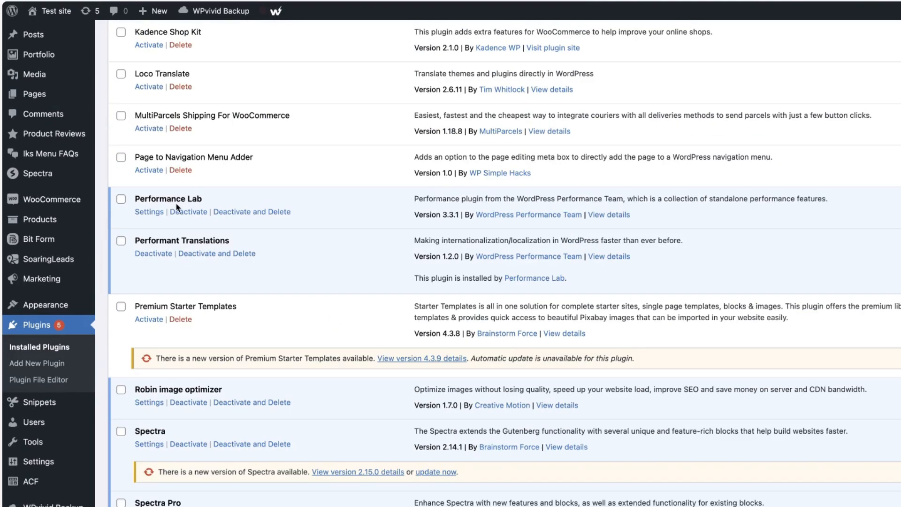
click(151, 212)
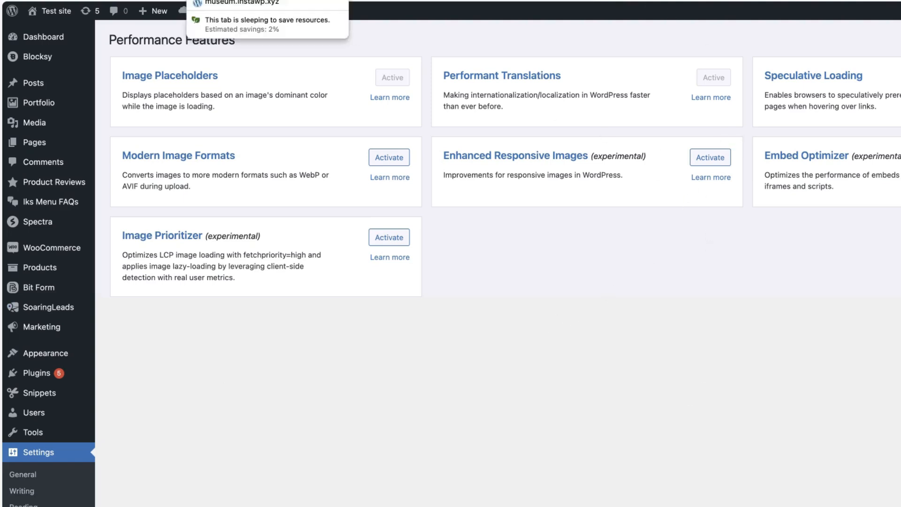
- Switch to the InstaWP dashboard and look through the Staging, Templates and Connects pages
click(136, 1)
click(276, 376)
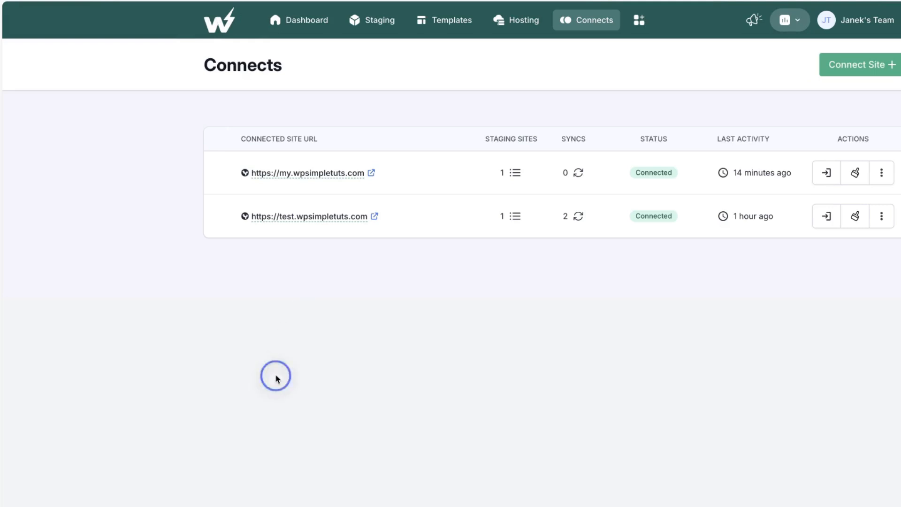
click(355, 19)
click(447, 22)
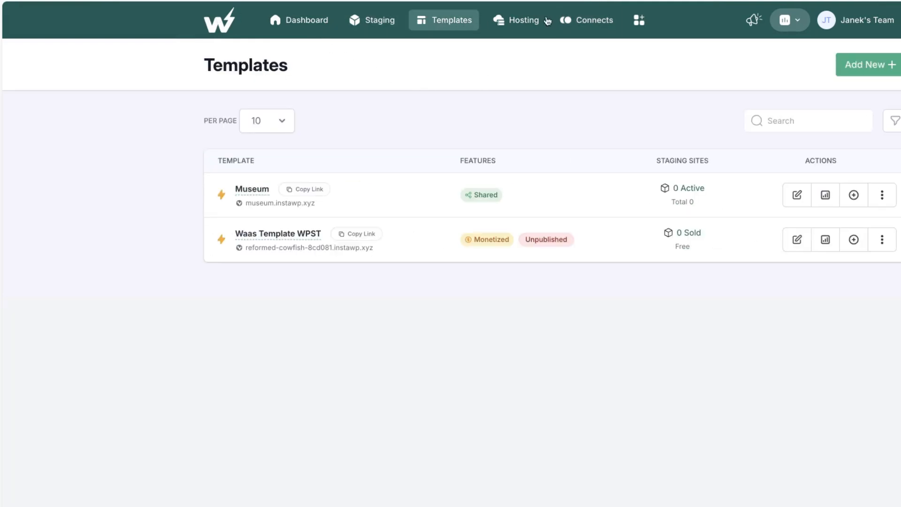
click(505, 20)
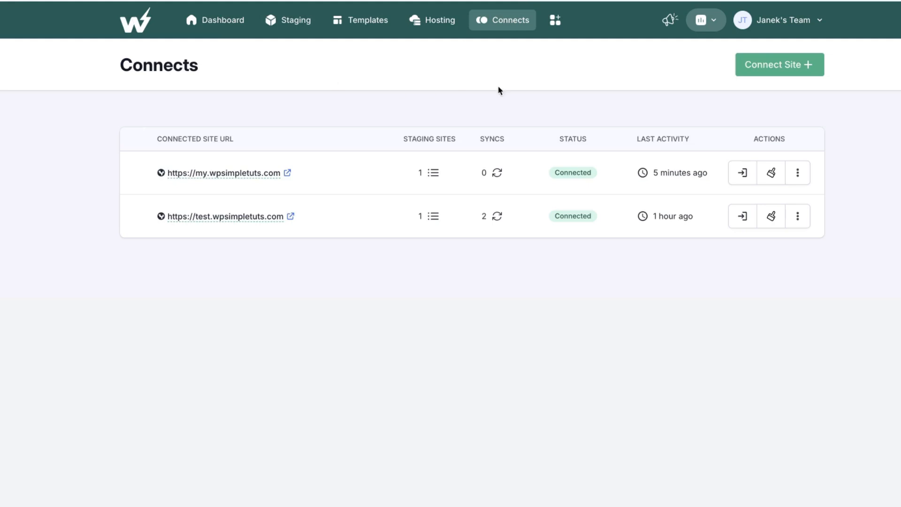
- Examine the InstaWP plan's usage quotas, the announcements and the options available for the team account
click(706, 21)
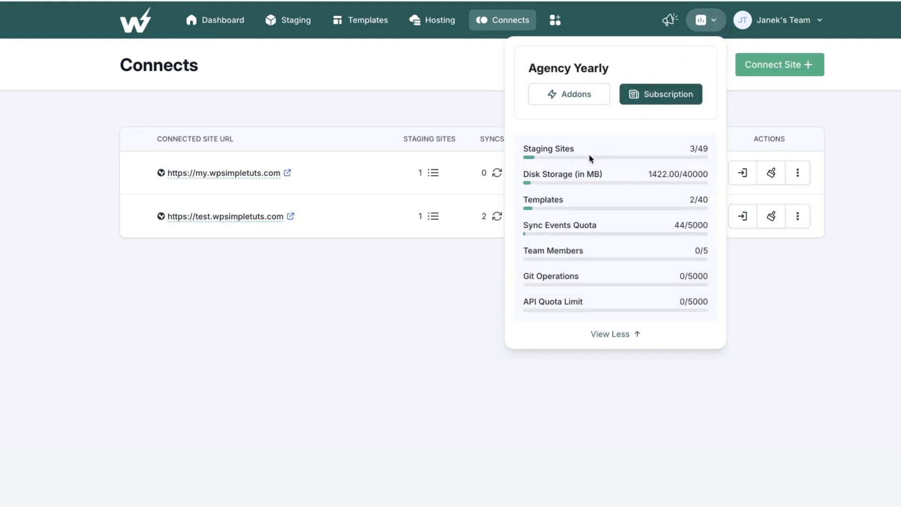
click(671, 23)
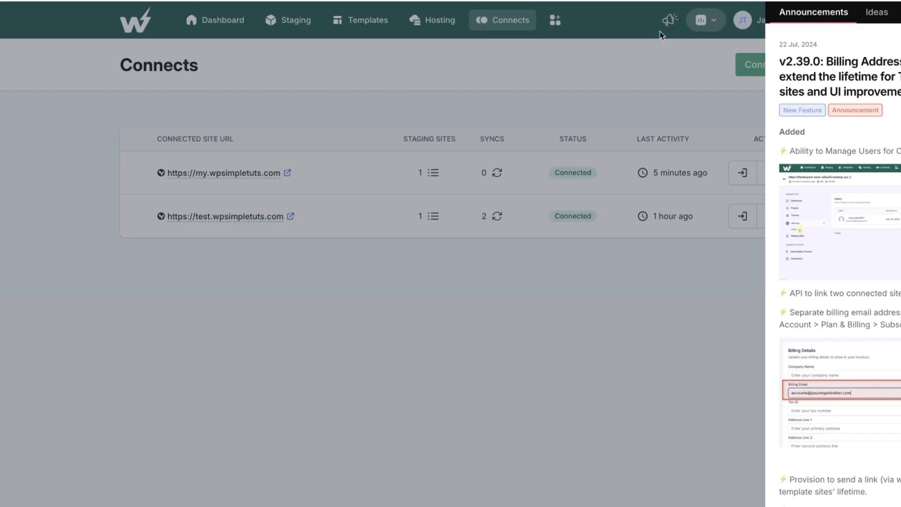
click(604, 80)
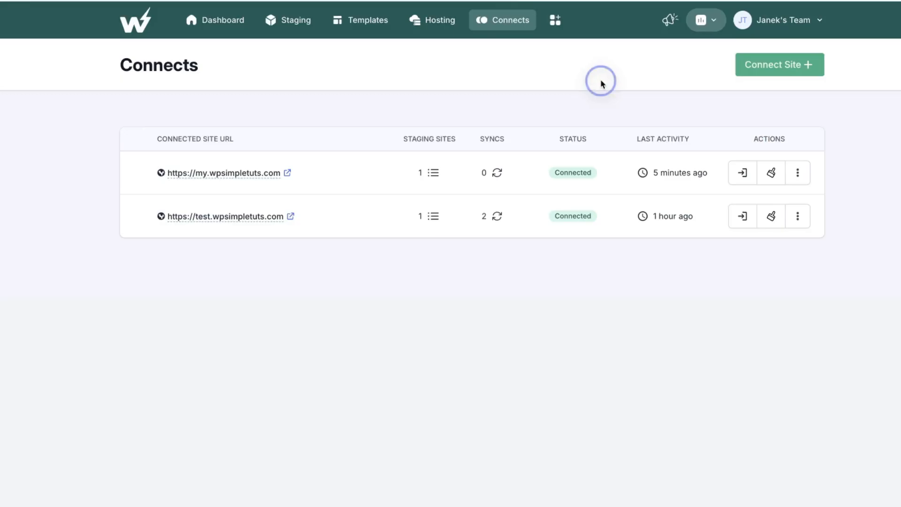
click(793, 22)
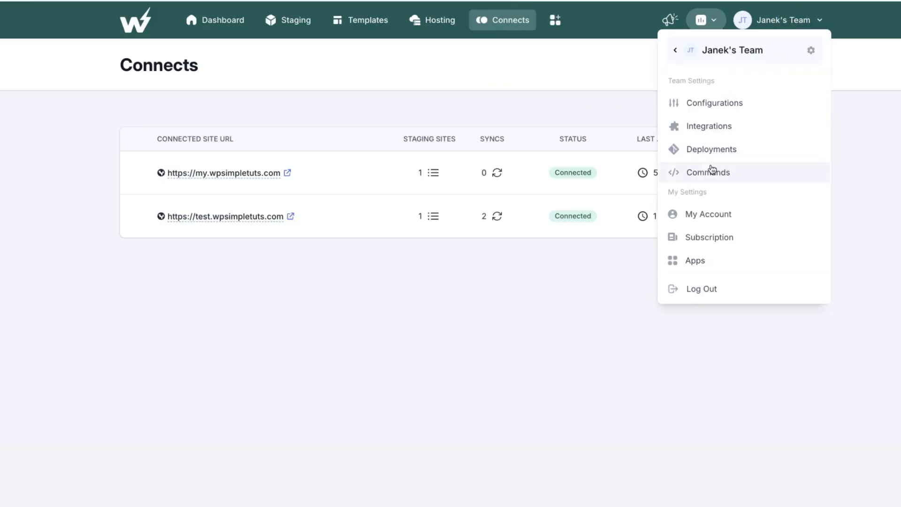
click(526, 90)
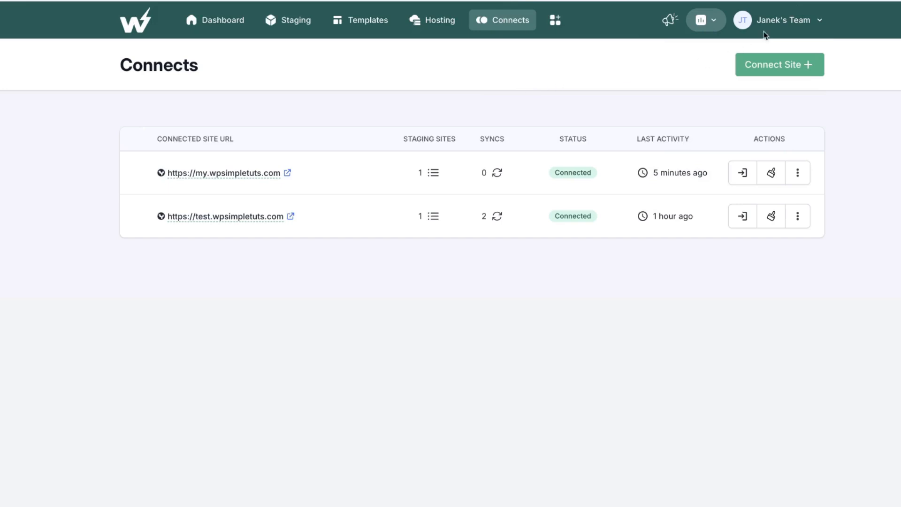
click(785, 24)
- View the full list of InstaWP features and open the WaaS page
click(555, 23)
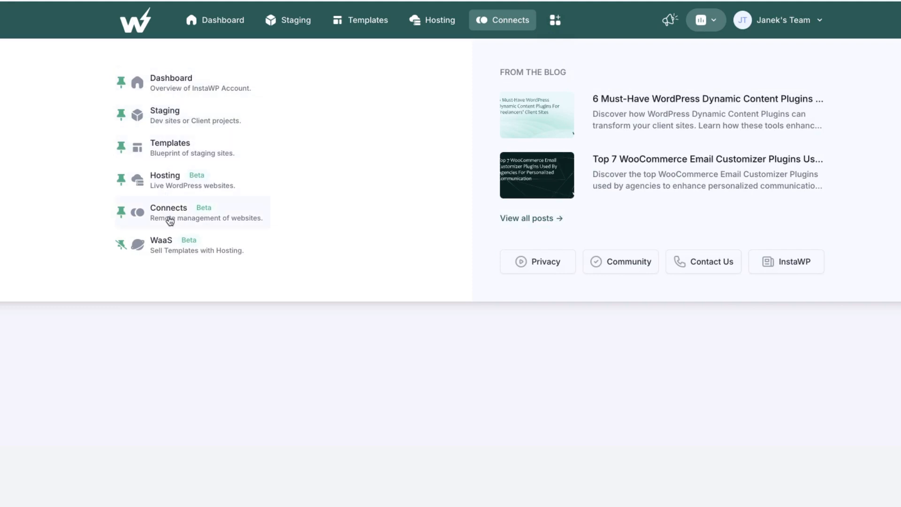
click(168, 249)
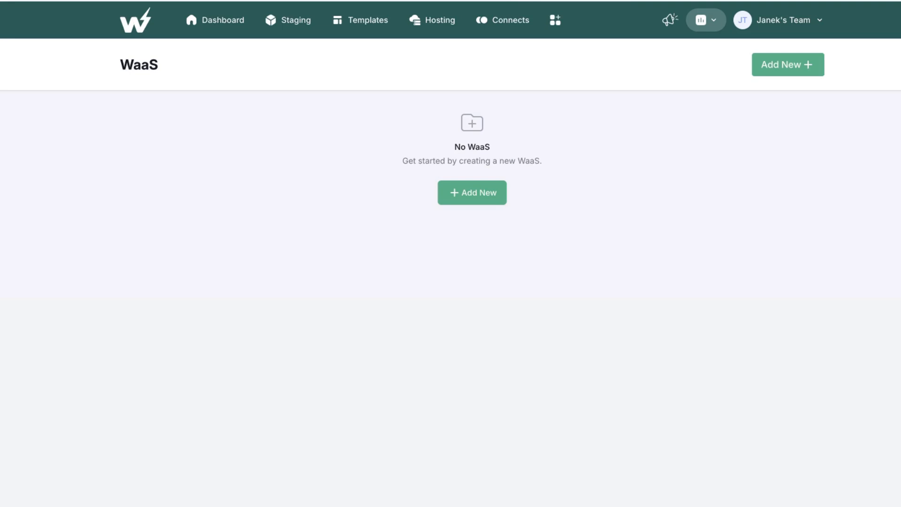
click(261, 236)
- Turn on monetization for the Museum template with the Free option and save it
click(371, 15)
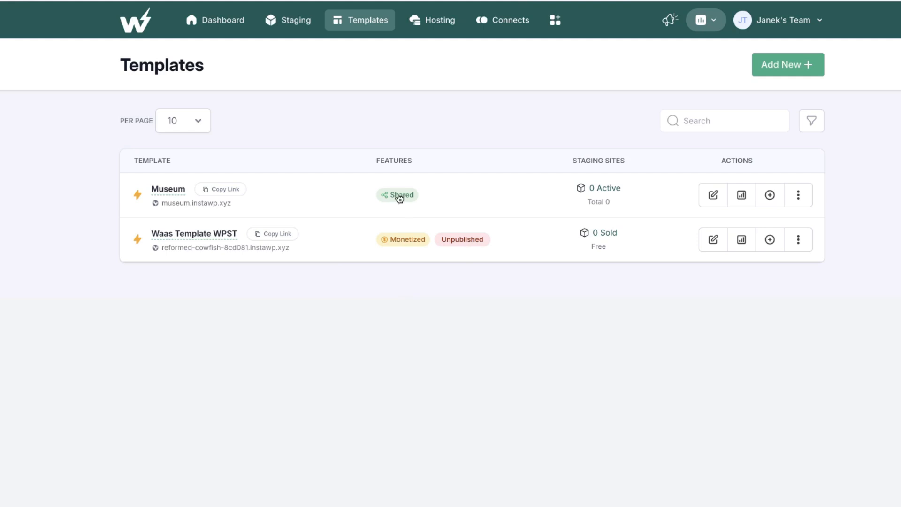
click(801, 201)
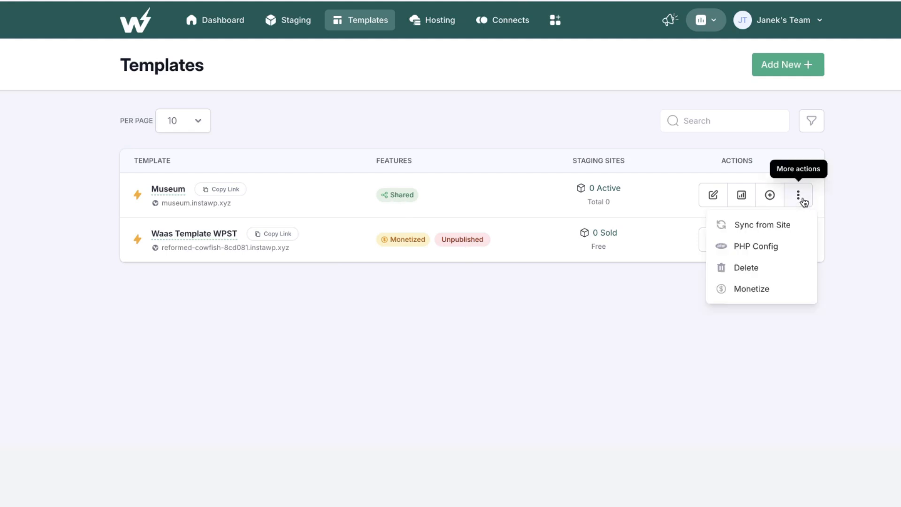
click(749, 290)
click(415, 158)
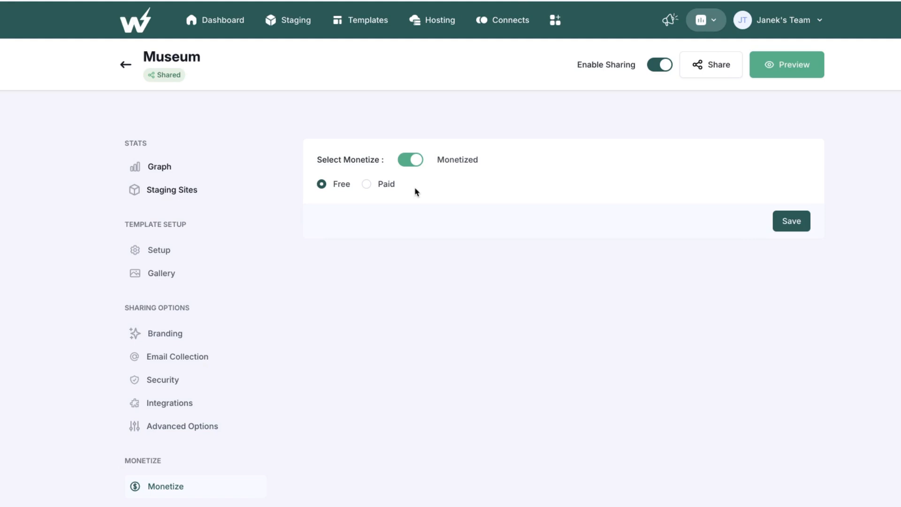
click(788, 225)
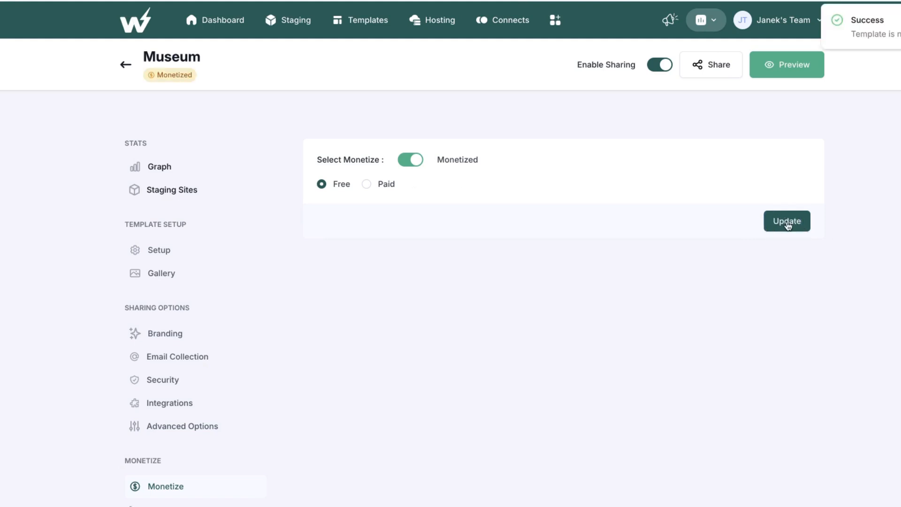
- Look through the Museum template's gallery, setup, graph and branding settings
click(125, 65)
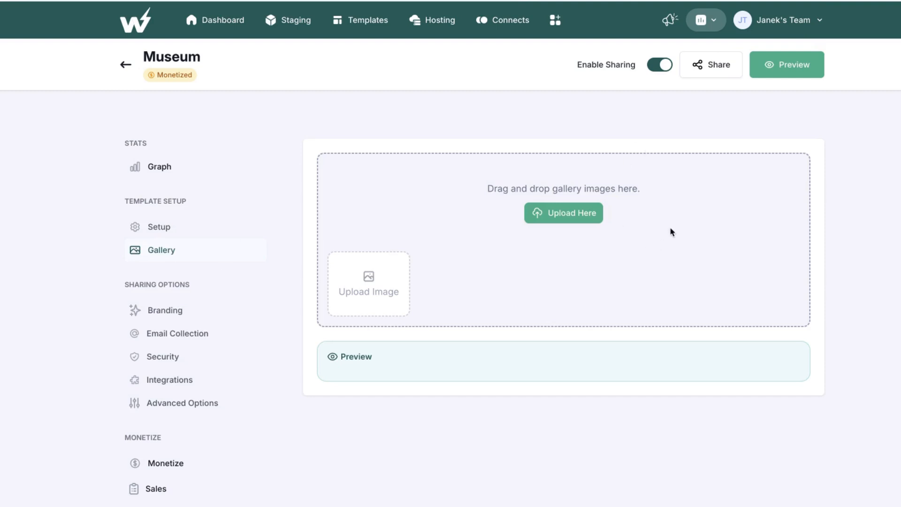
click(155, 226)
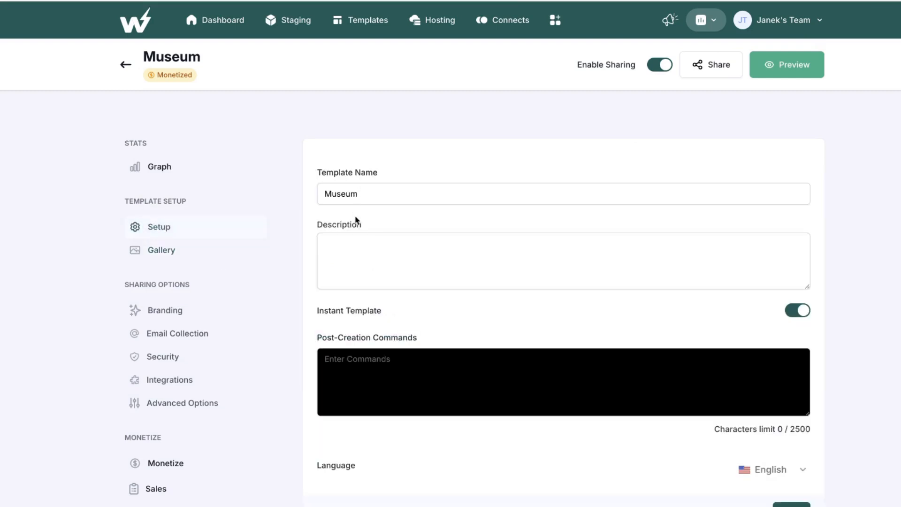
click(163, 165)
click(161, 309)
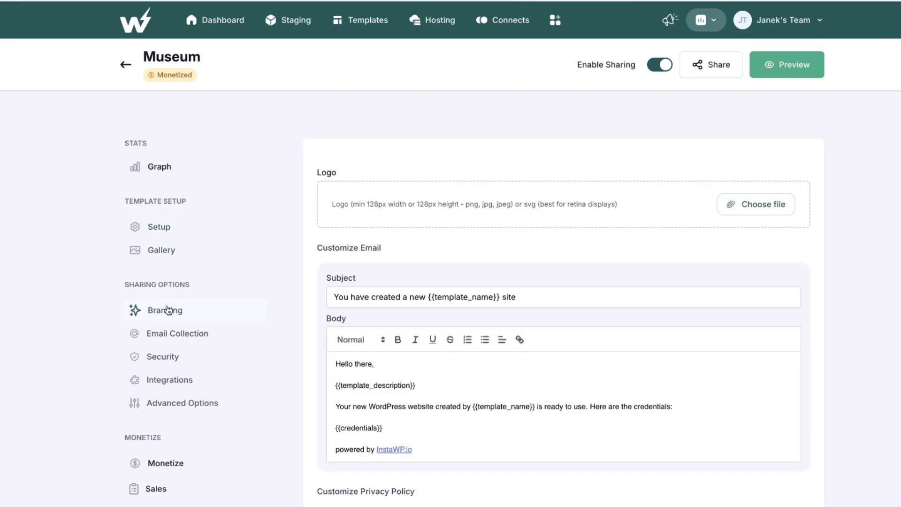
- Review the Museum template's email collection settings and save them with WP Admin Email at Keep as it is (no change)
click(173, 343)
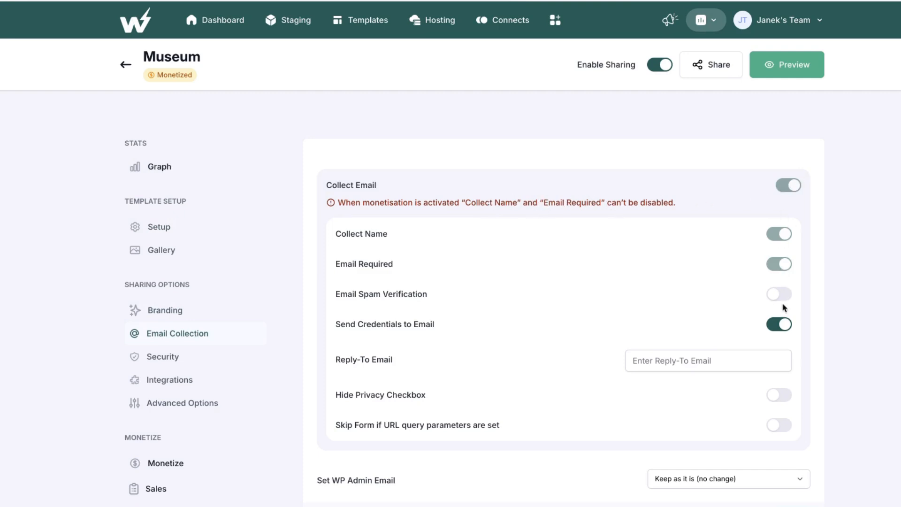
scroll(840, 457, down, 1)
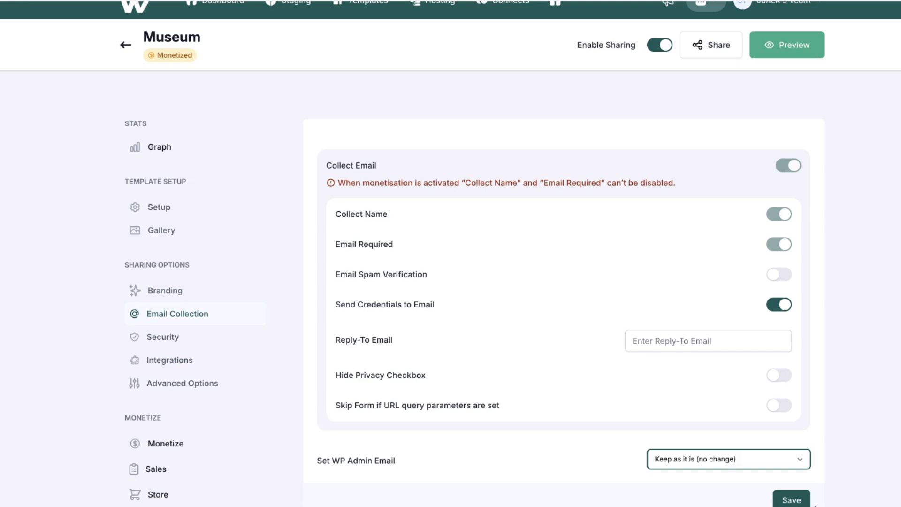
click(790, 500)
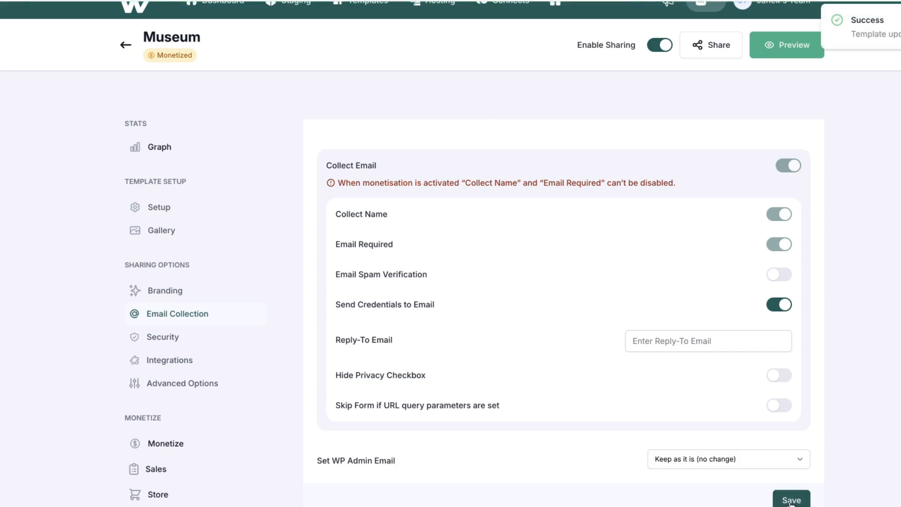
scroll(751, 234, up, 1)
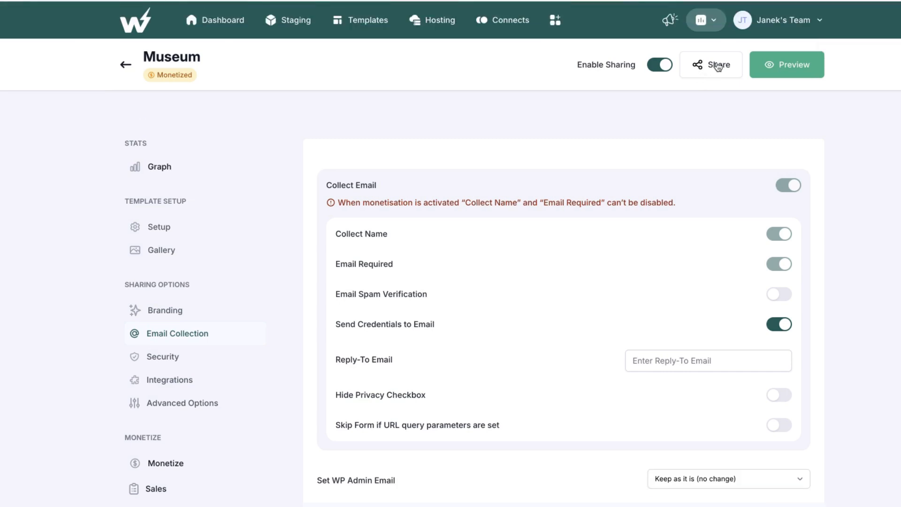
- Copy the Museum template's shared link and open it in a new browser tab
click(717, 66)
click(599, 154)
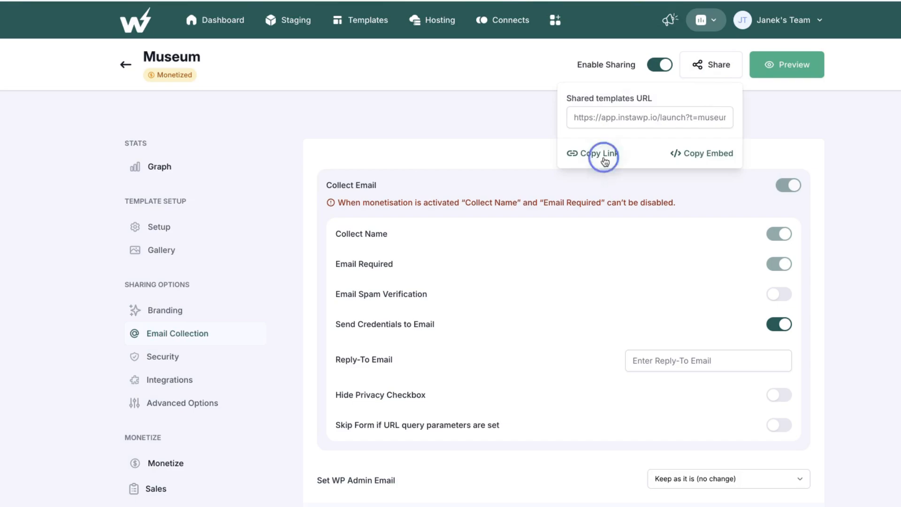
key(ctrl+t)
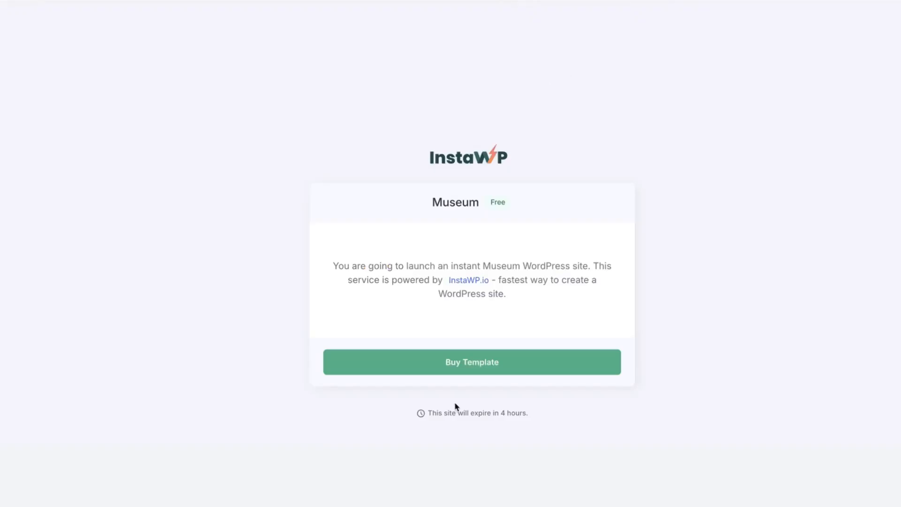
- Open the Museum template's purchase form and try the mailing list subscription option, leaving it unselected
click(467, 368)
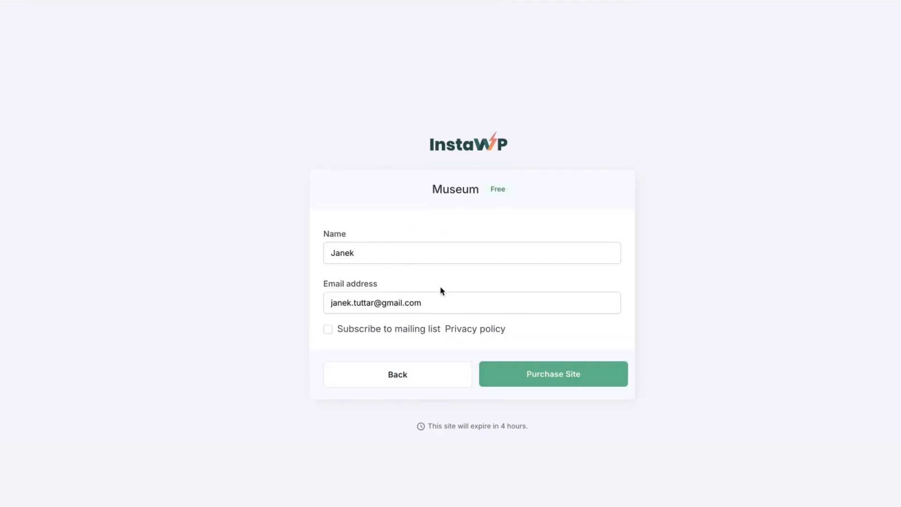
click(328, 329)
click(328, 329)
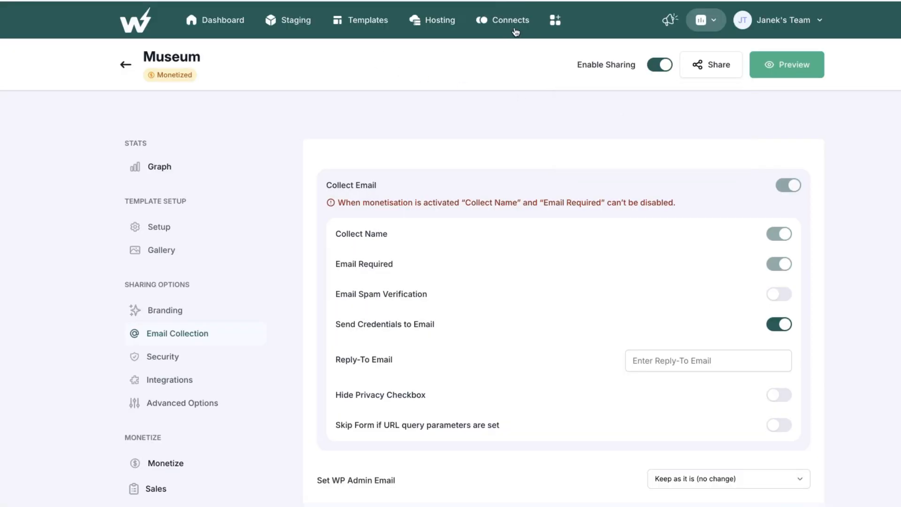
- Start a new WaaS named Museum Waas from the Museum template, review its behaviour options, and close the setup
click(555, 20)
click(174, 239)
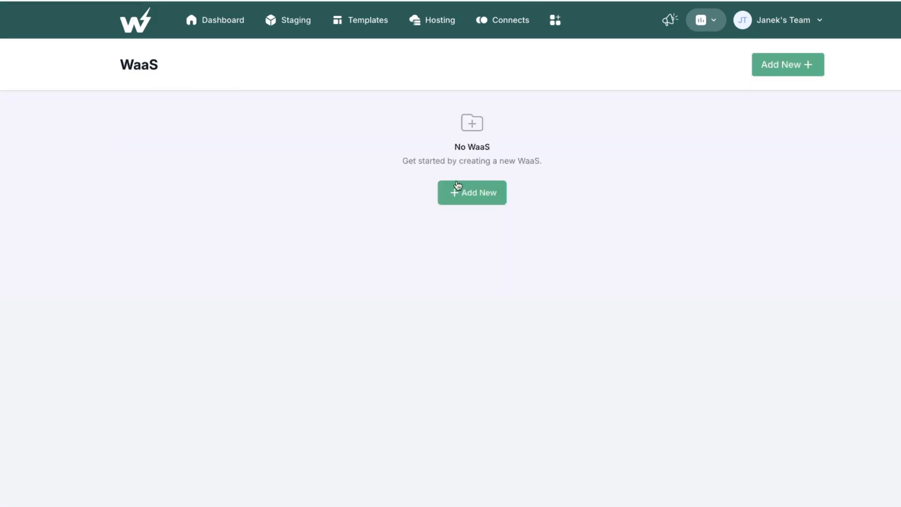
click(471, 191)
text(Museum Wa)
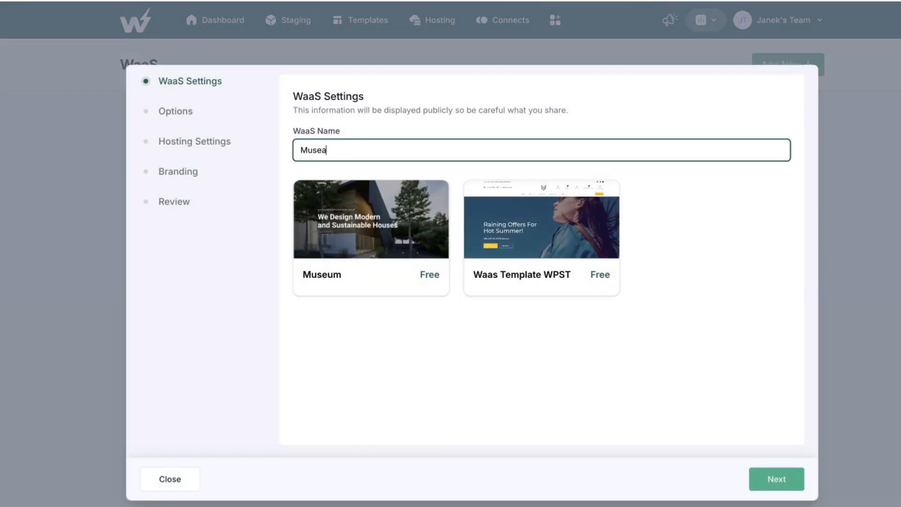
key(BackSpace)
text(um Waas)
click(381, 227)
click(789, 481)
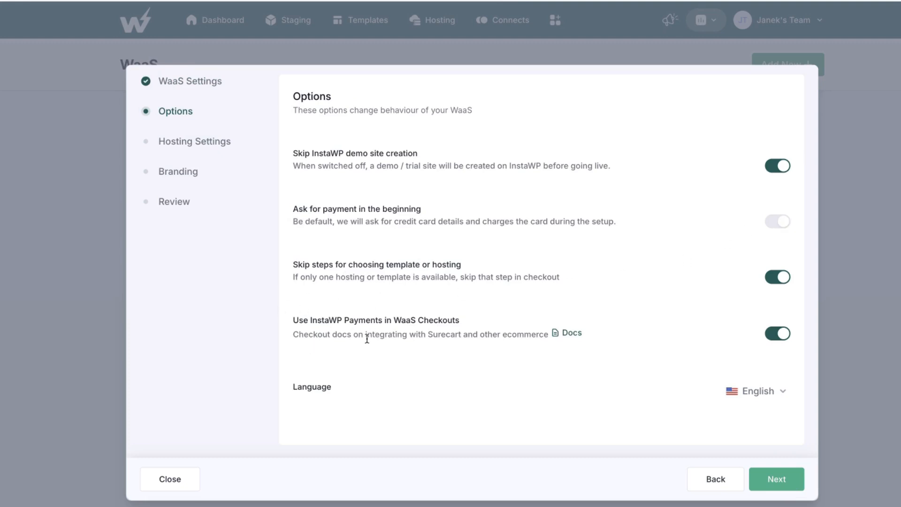
click(781, 480)
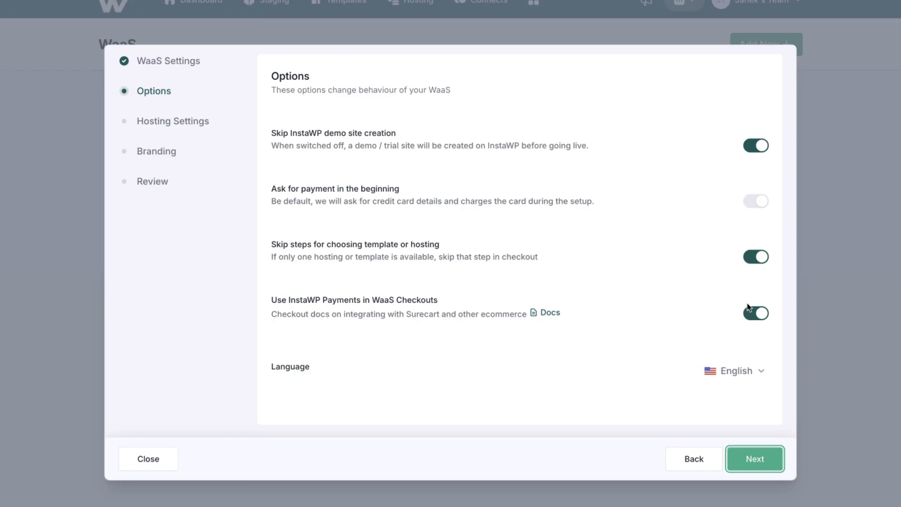
click(148, 452)
- Review the partner hosting providers available for connection in the Hosting section, and close the provider list
click(411, 4)
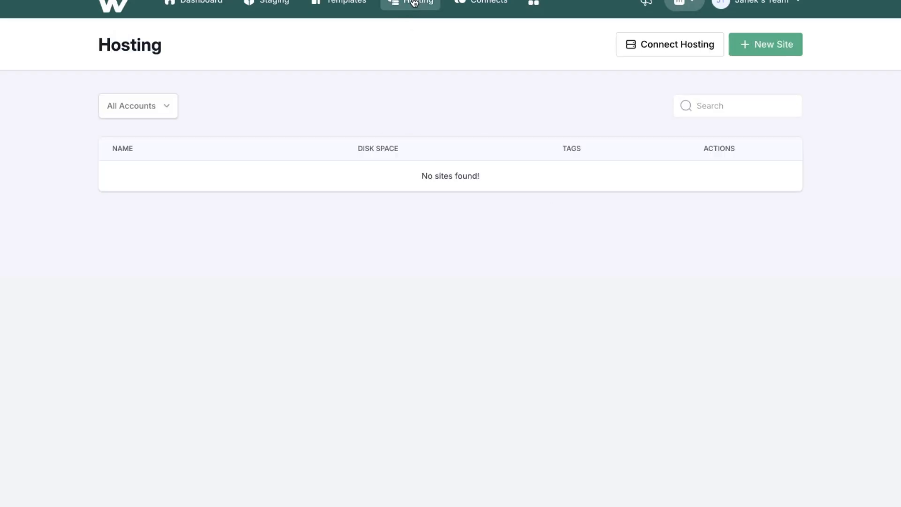
click(662, 52)
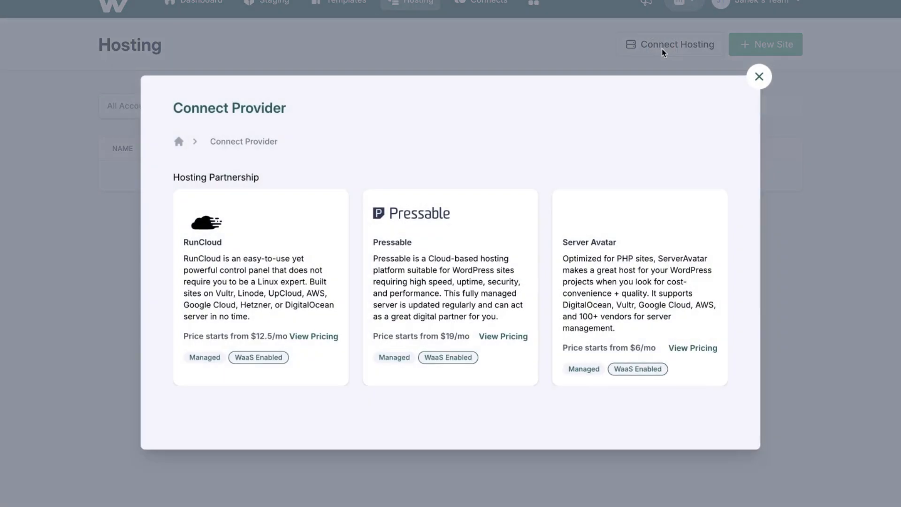
click(569, 71)
click(654, 45)
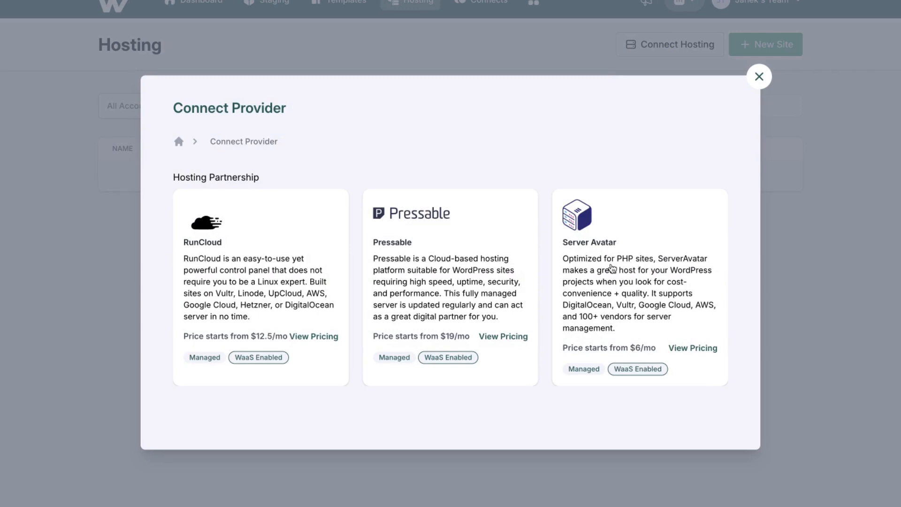
click(759, 77)
- Review the go-live methods for a new hosted site, including the supported external providers, and cancel the setup
click(766, 47)
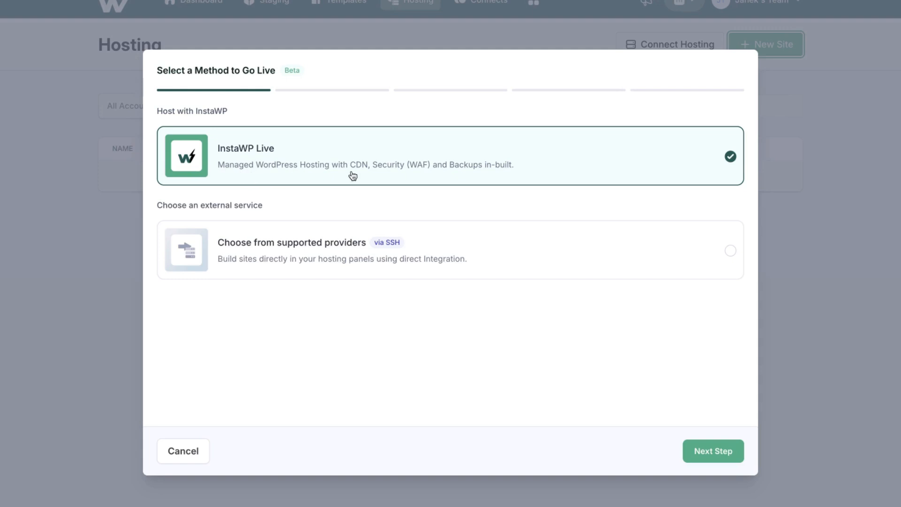
click(302, 252)
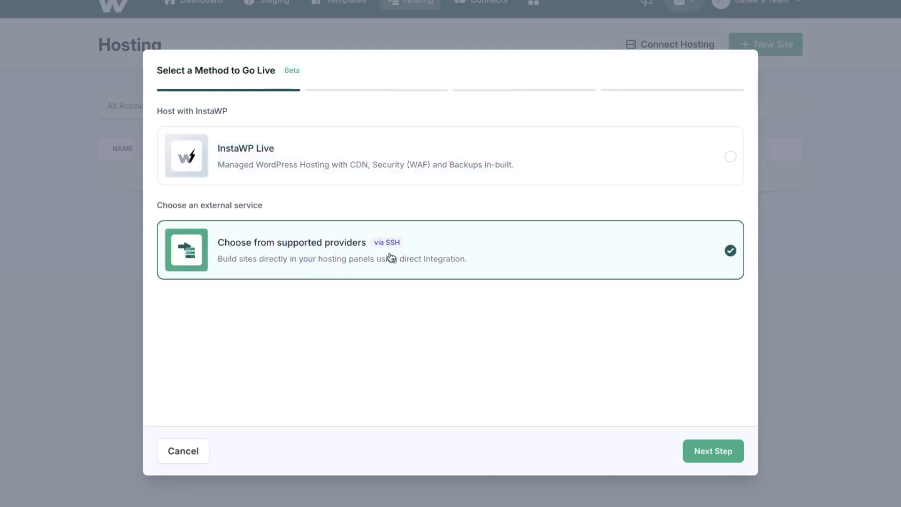
click(719, 453)
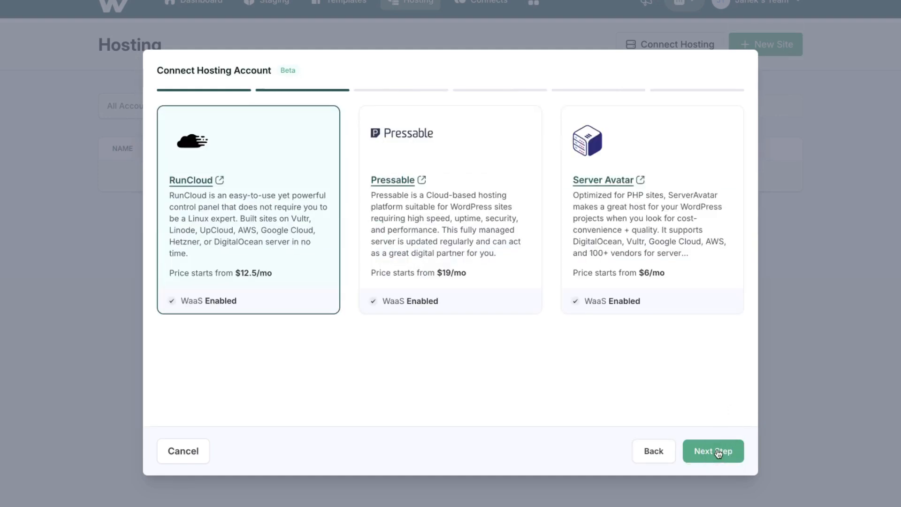
click(650, 447)
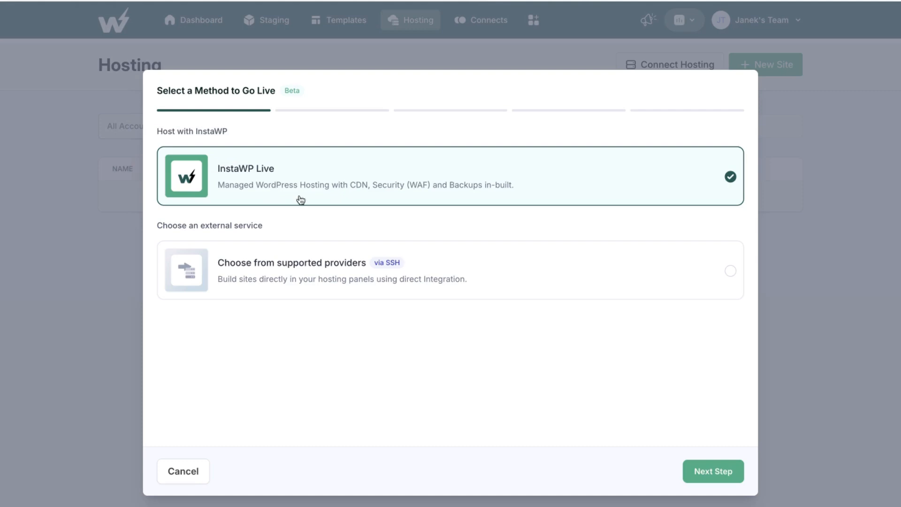
click(196, 468)
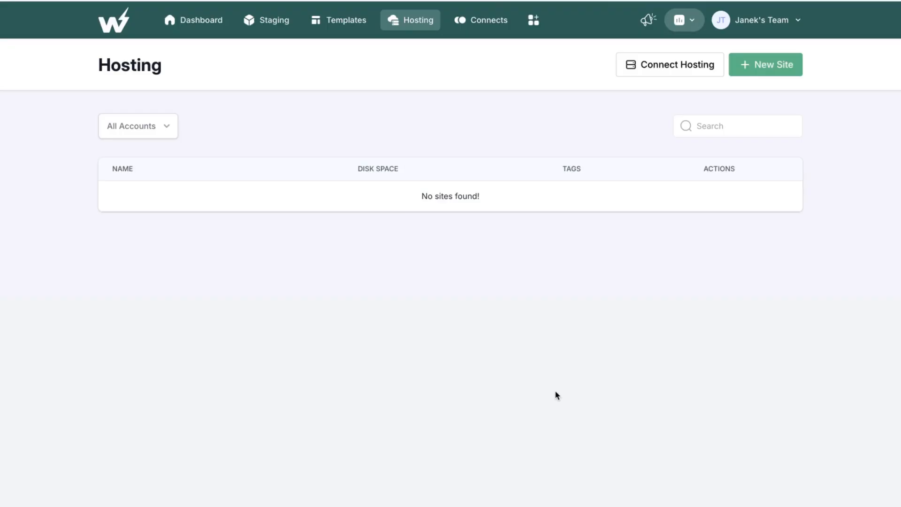
- Turn off monetization for the Museum template and save the change
click(355, 29)
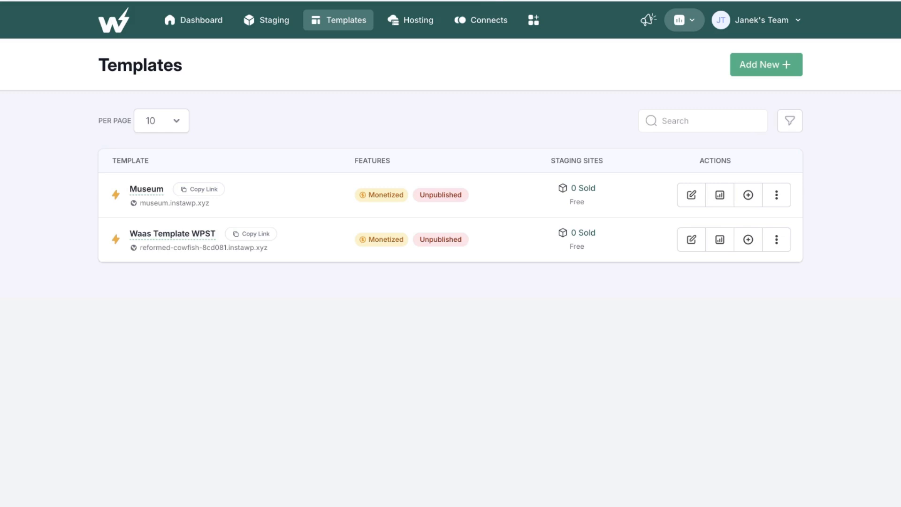
click(776, 195)
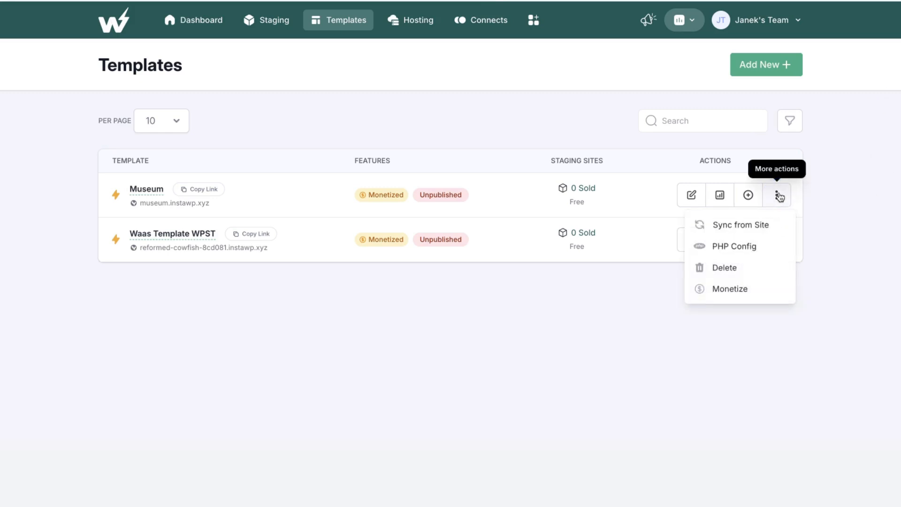
click(735, 291)
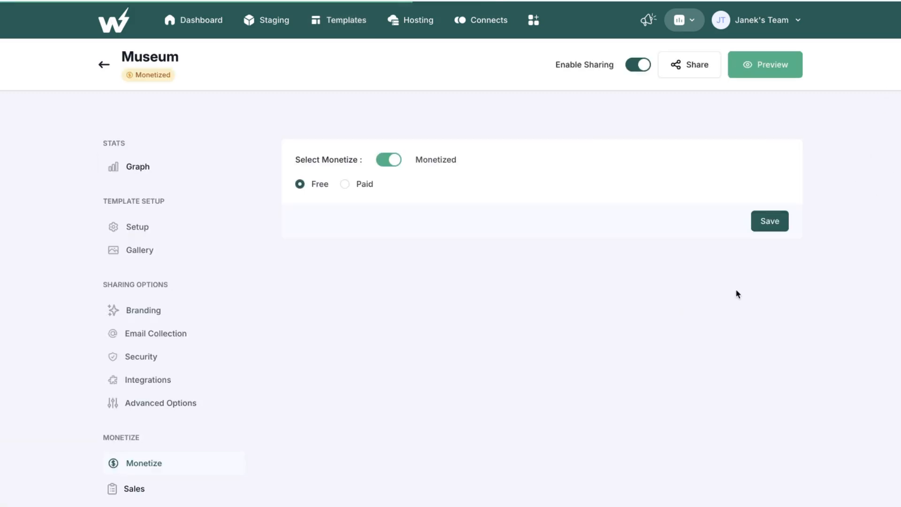
click(389, 163)
click(764, 200)
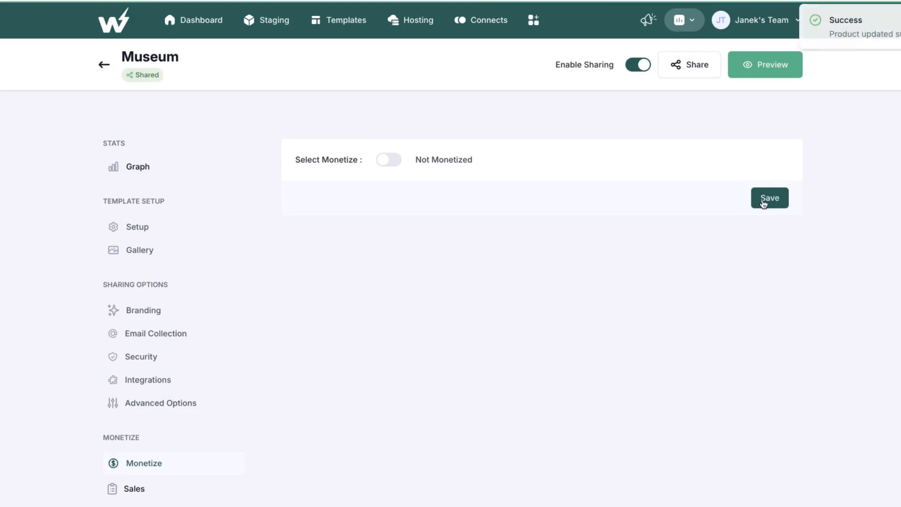
- Copy the shared link of the non-monetized Museum template and load it in a new browser tab
click(692, 66)
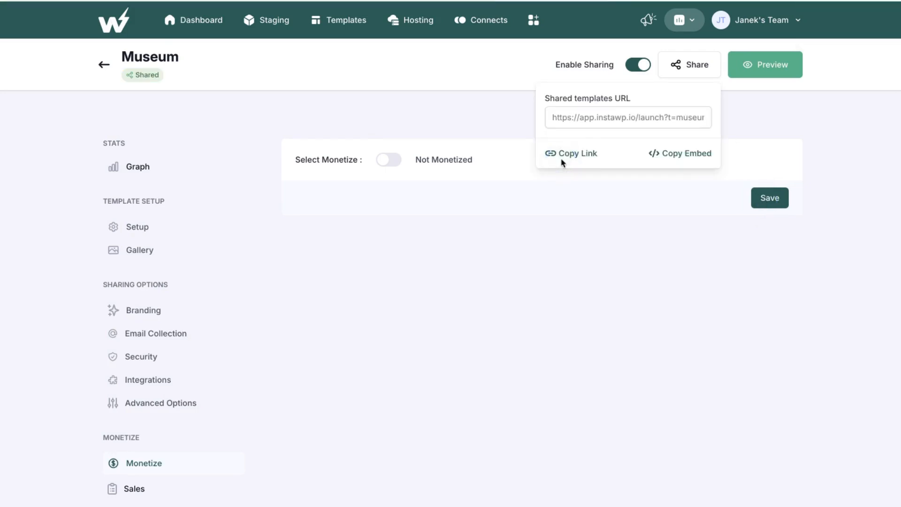
click(566, 155)
key(ctrl+t)
text(https://app.instawp.io/launch?t=museum&d=v2)
key(Return)
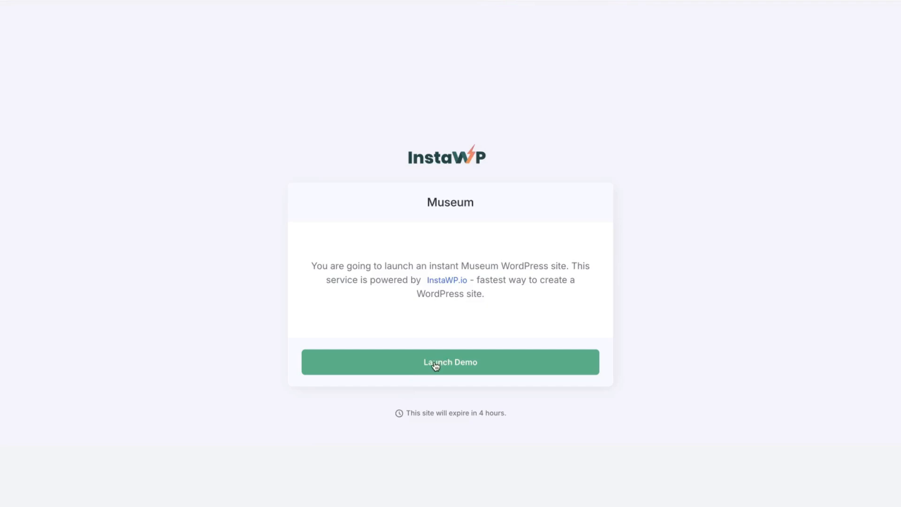
- Launch a Museum demo site with the prefilled contact details and without mailing list subscription, and enter it through Magic Login
click(435, 366)
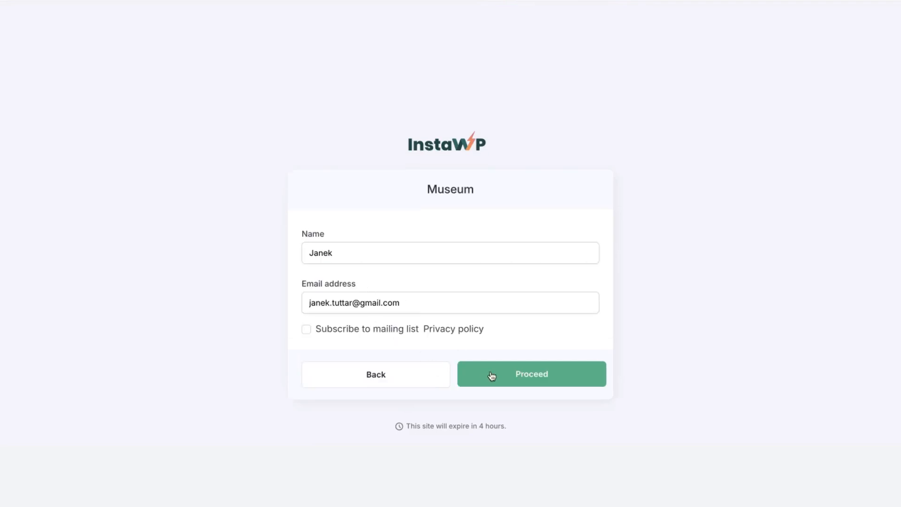
click(537, 381)
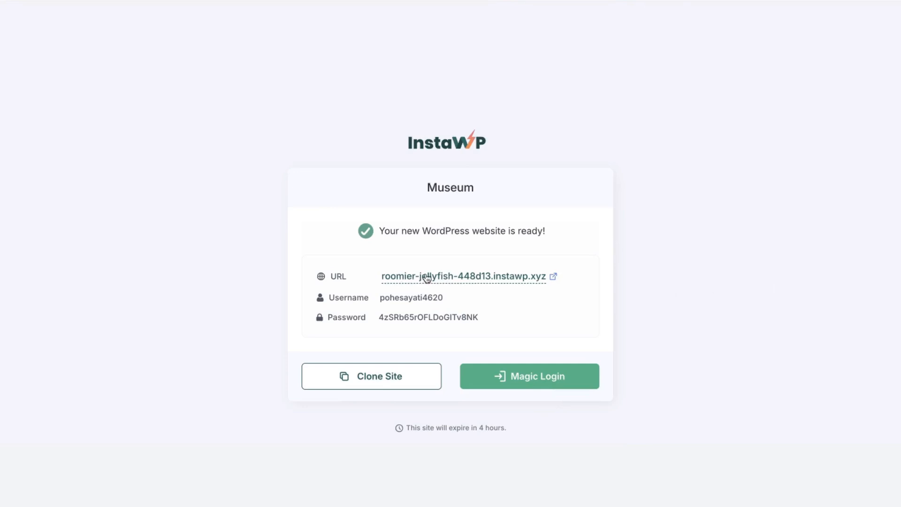
click(521, 384)
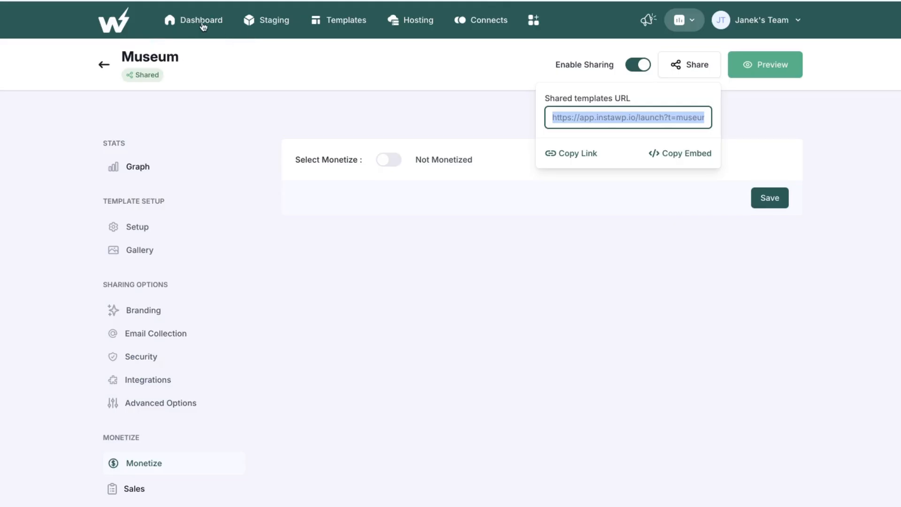
- Return to the templates list and open the Museum template's active staging sites
click(203, 26)
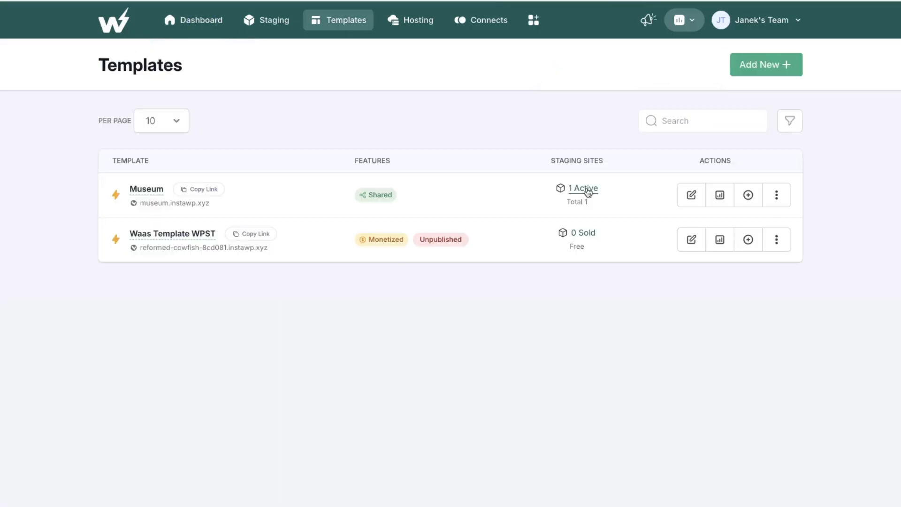
click(587, 191)
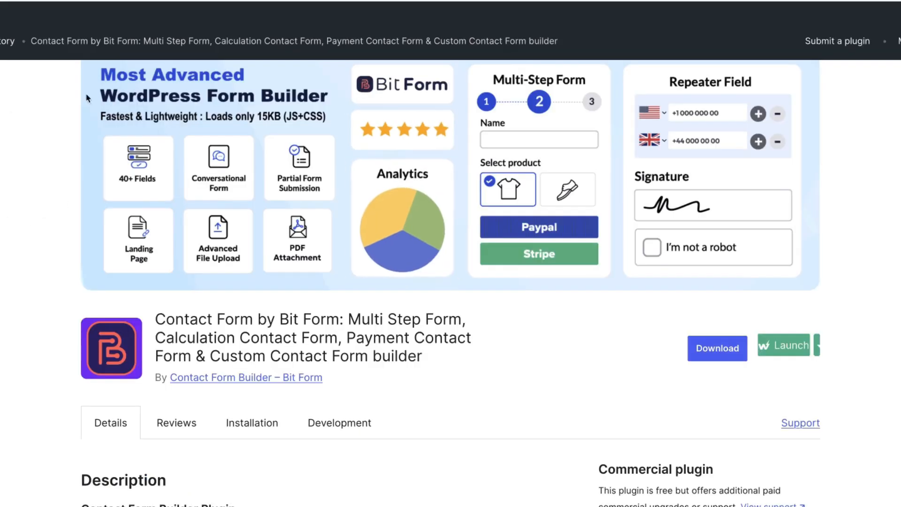
- Launch a staging site from the Bit Form plugin page, enter it through Magic Login, and view the Bit Form admin options
scroll(105, 202, down, 4)
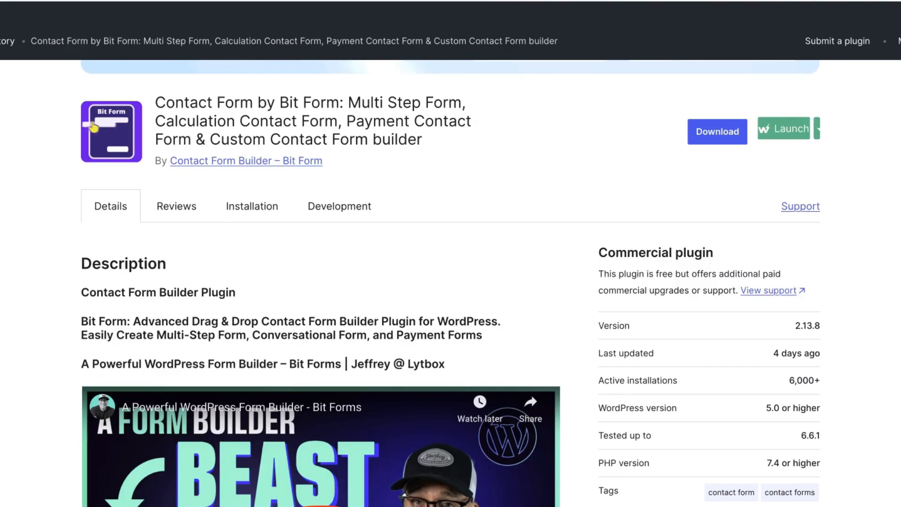
click(784, 143)
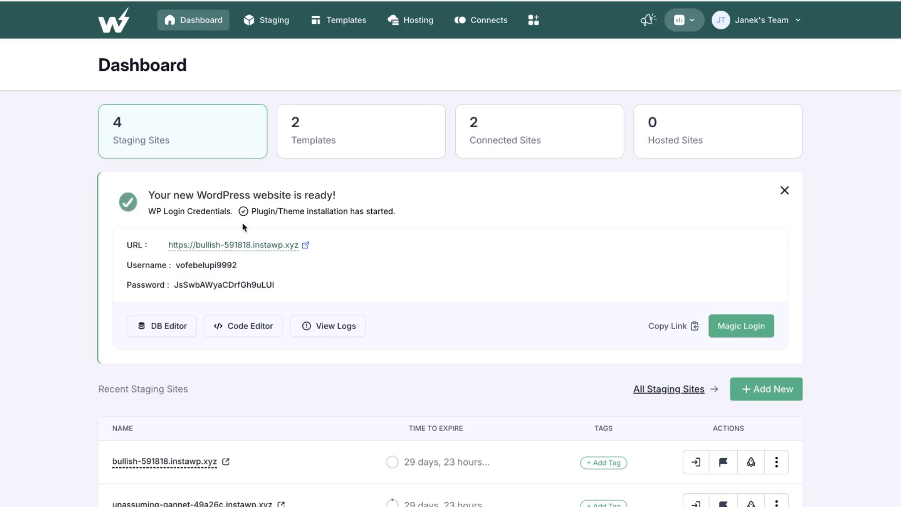
drag(147, 195, 371, 194)
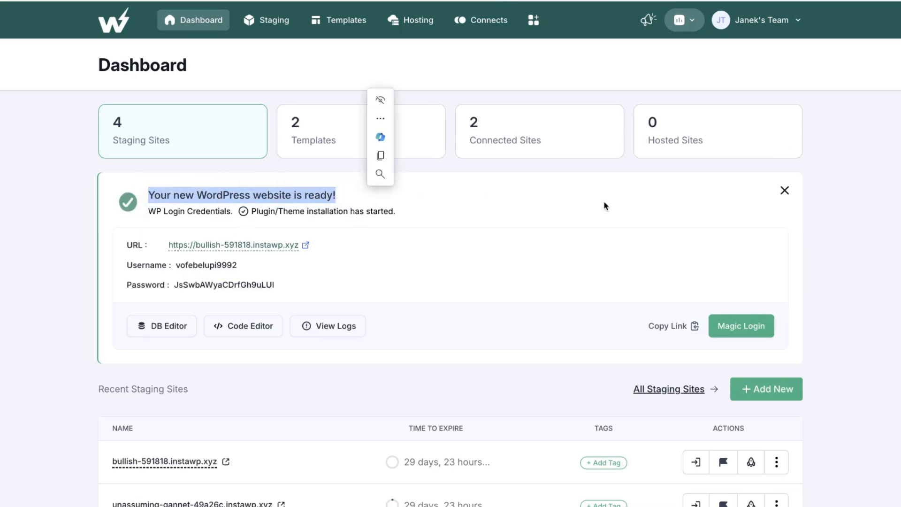
click(745, 326)
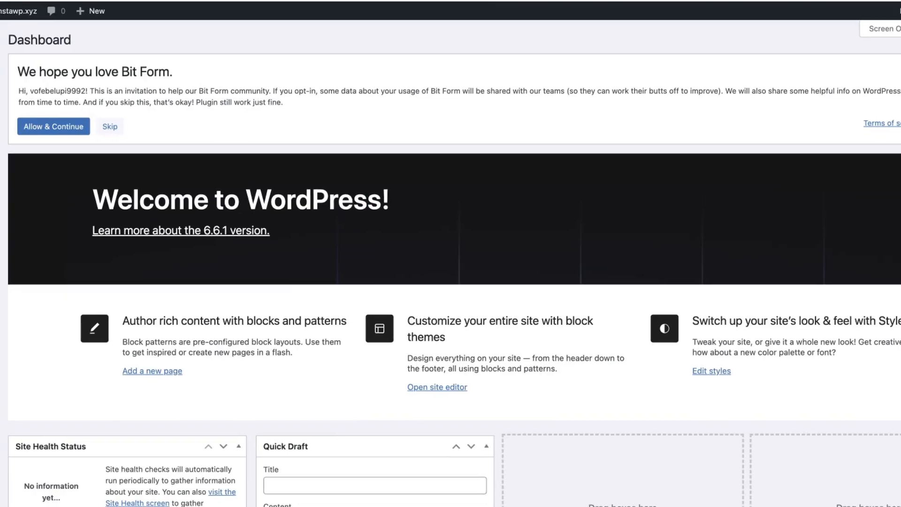
mouse_move(26, 191)
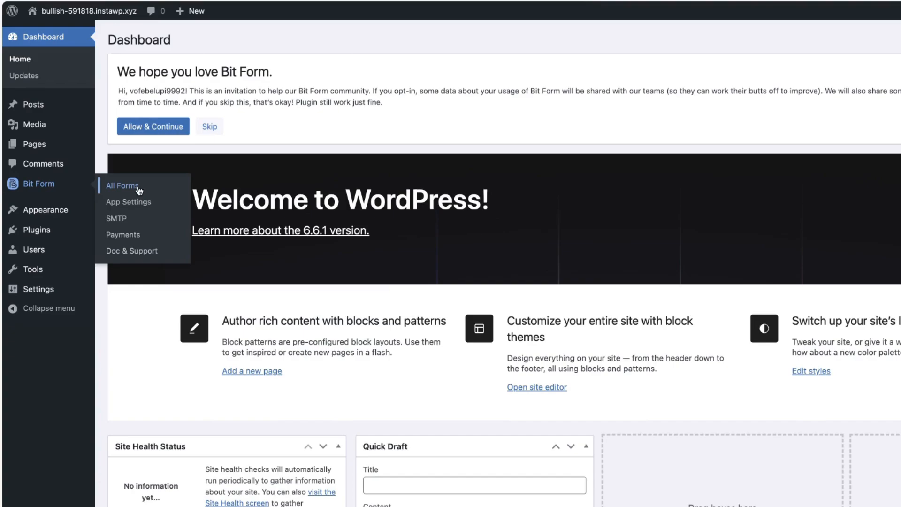
- Open the InstaWP migration page and examine the source and destination website fields
click(680, 1)
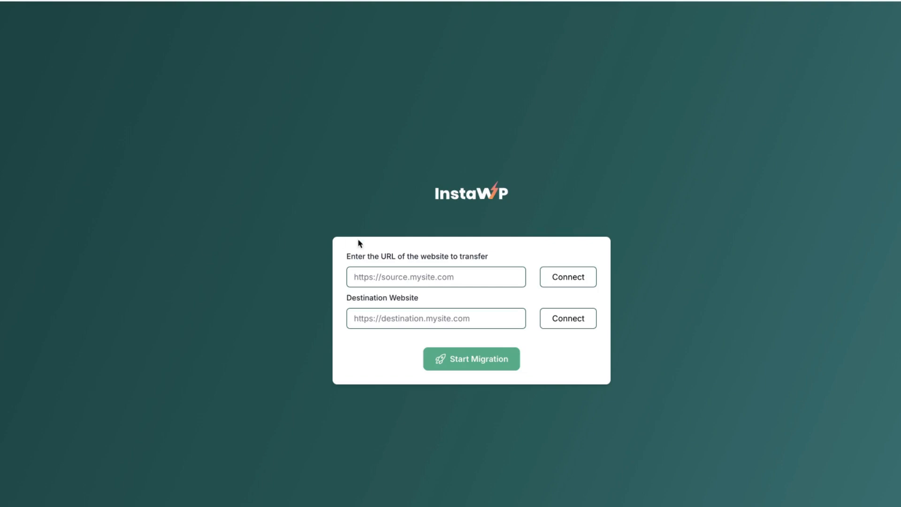
click(367, 279)
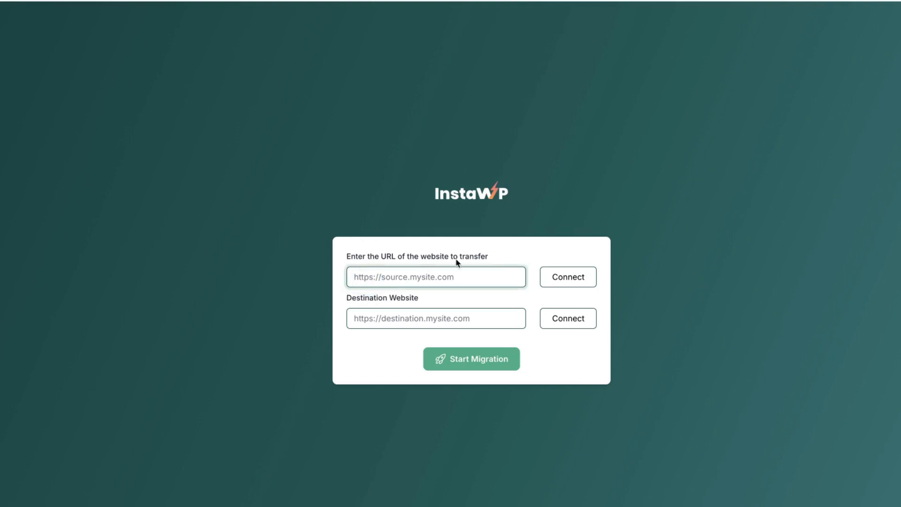
click(360, 318)
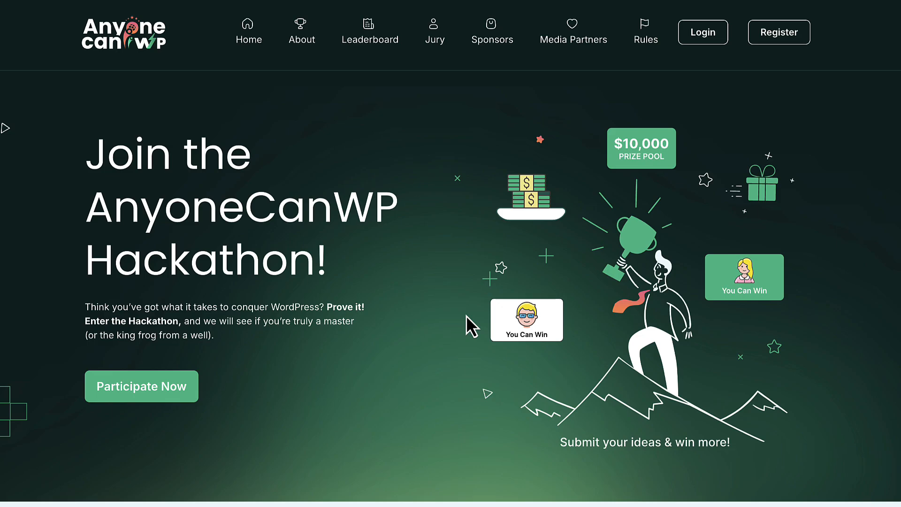
- View the prizes section of the AnyoneCanWP Hackathon page
scroll(466, 315, down, 10)
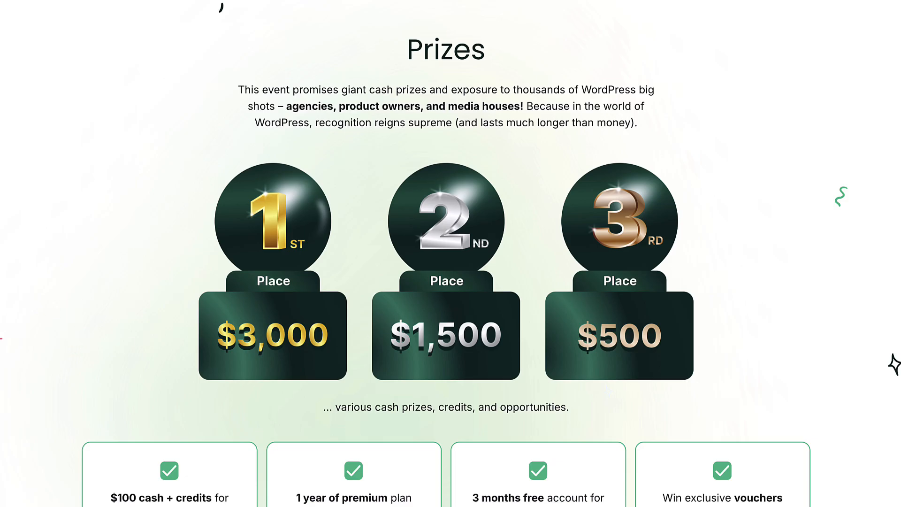